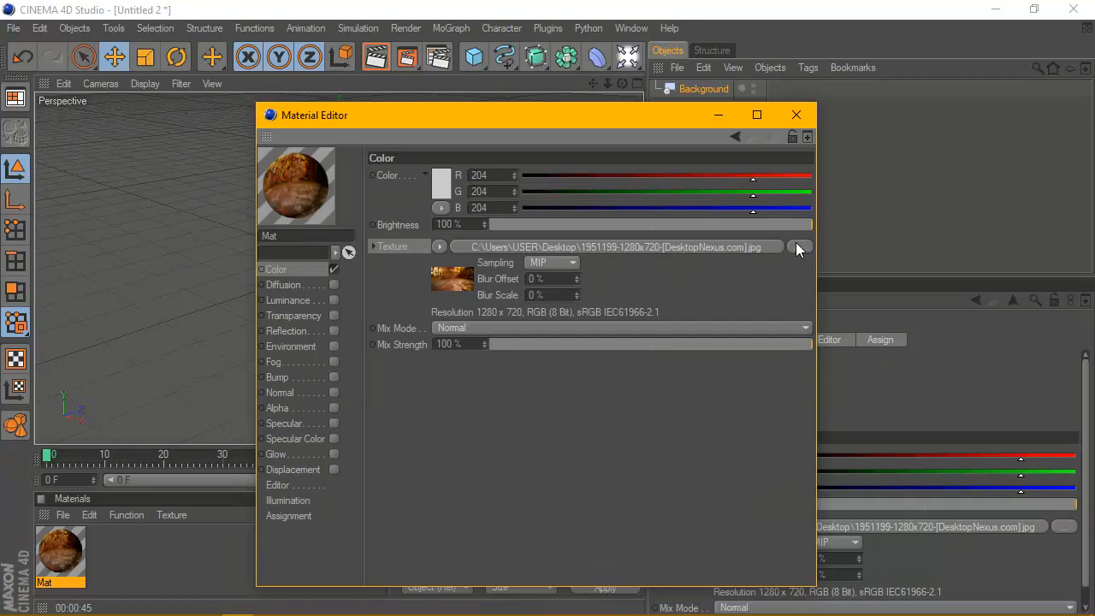
Apply the graffiti image material Mat to the Background object and render the view to preview it.
{"action": "left_click", "coordinate": [812, 120]}
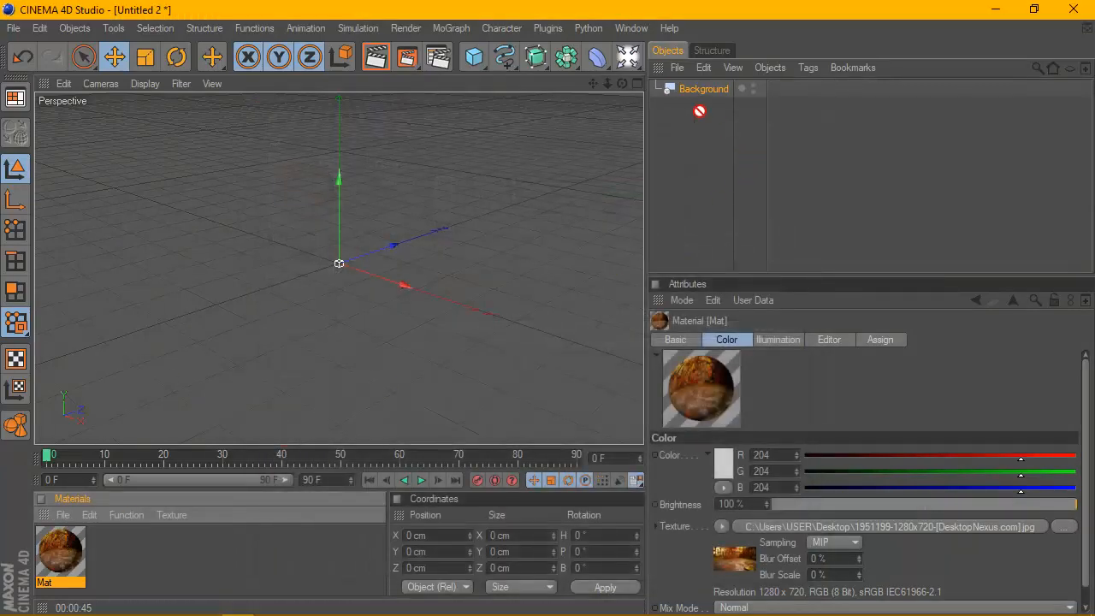
{"action": "left_click_drag", "start_coordinate": [700, 111], "coordinate": [697, 94]}
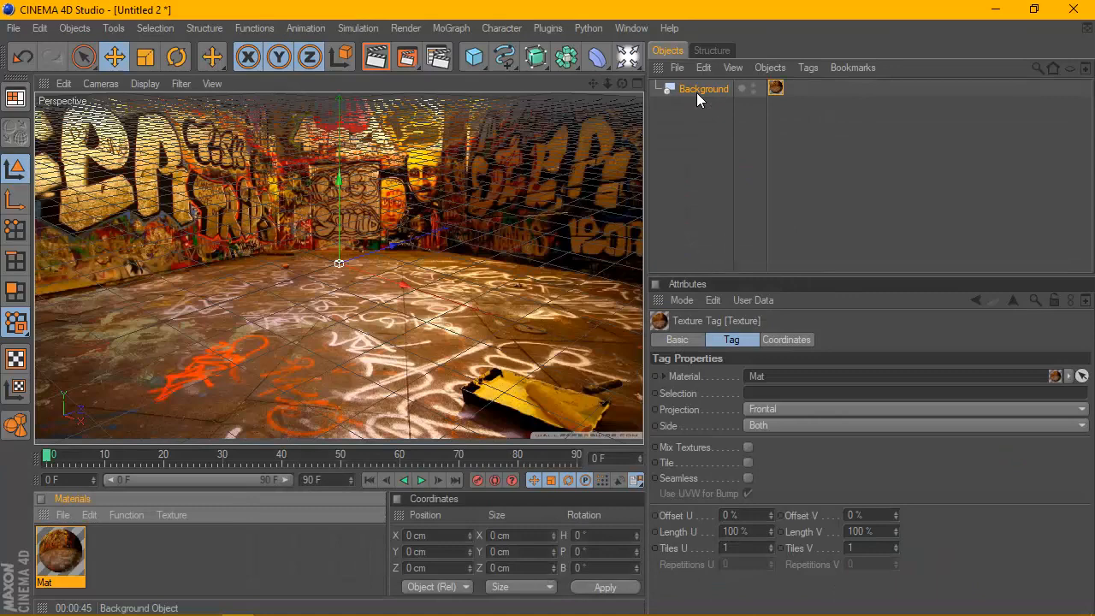
{"action": "left_click", "coordinate": [375, 56]}
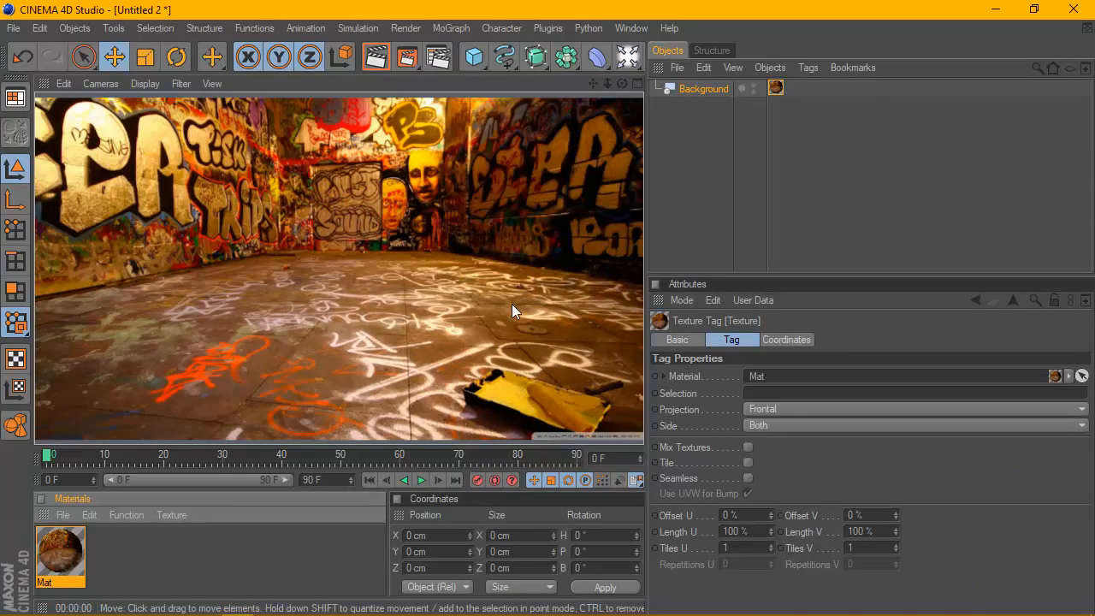
{"action": "left_click", "coordinate": [770, 222]}
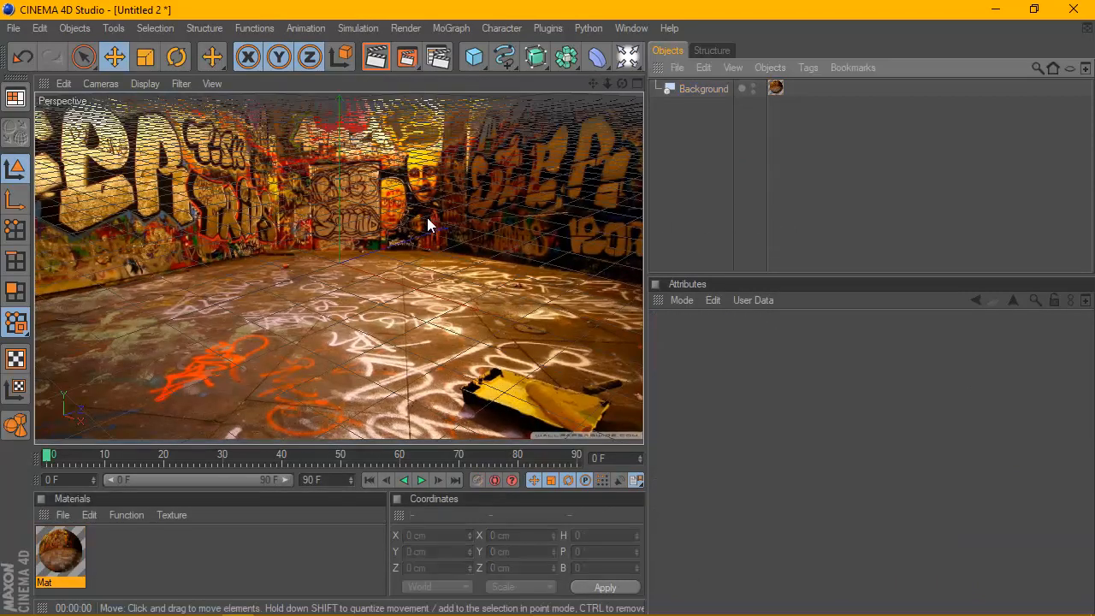
Add a Floor object and line it up with the ground of the background photo in the perspective view.
{"action": "left_click", "coordinate": [627, 56]}
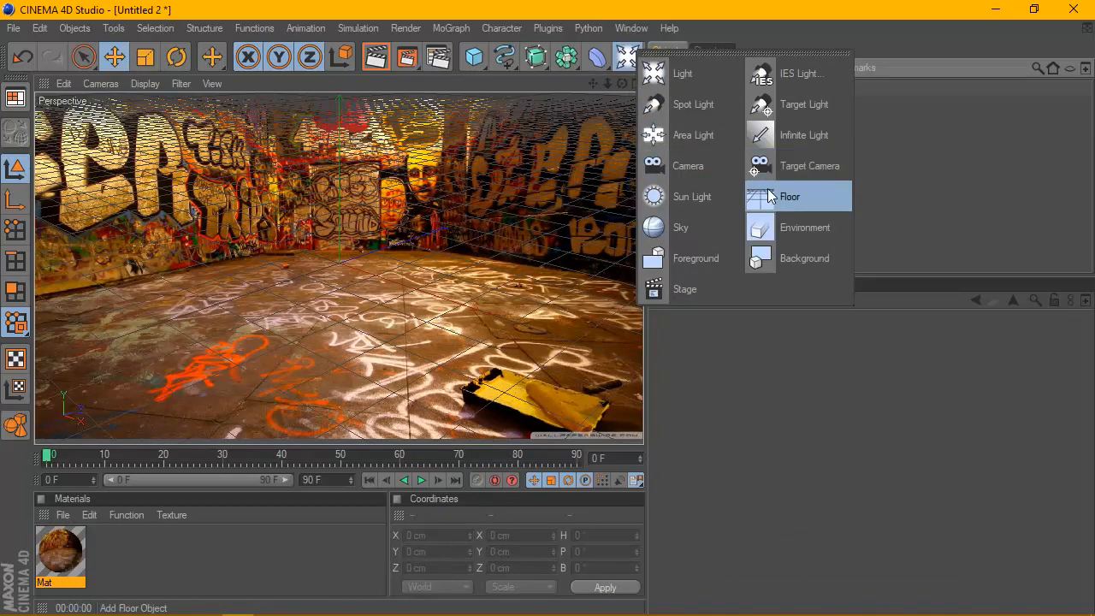
{"action": "left_click", "coordinate": [817, 200]}
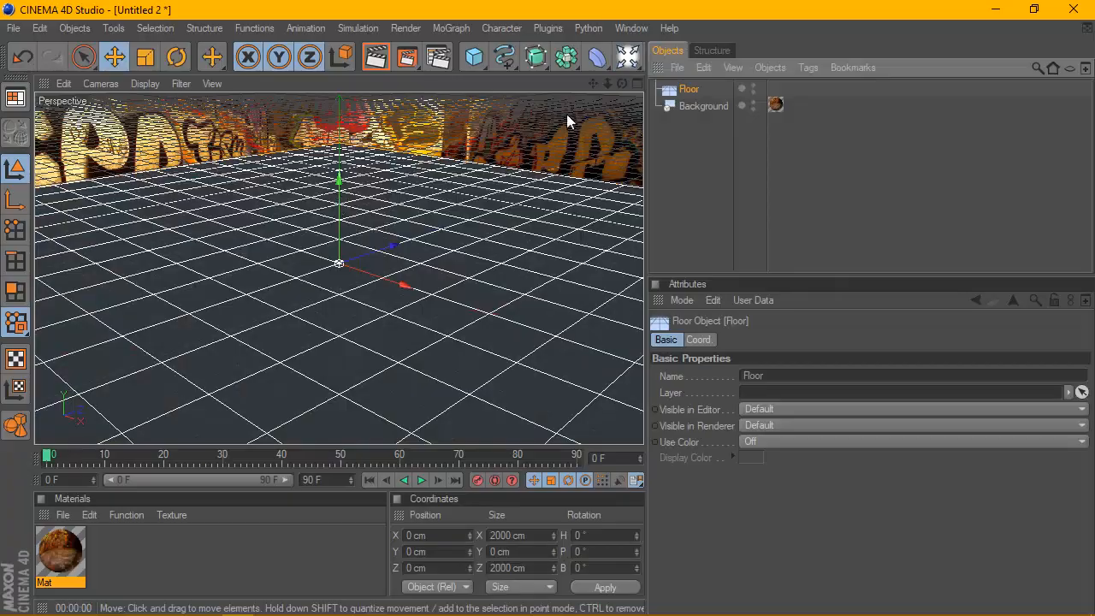
{"action": "mouse_move", "coordinate": [591, 83]}
{"action": "left_mouse_down"}
{"action": "mouse_move", "coordinate": [606, 154]}
{"action": "mouse_move", "coordinate": [598, 81]}
{"action": "mouse_move", "coordinate": [590, 87]}
{"action": "mouse_move", "coordinate": [675, 103]}
{"action": "mouse_move", "coordinate": [637, 103]}
{"action": "mouse_move", "coordinate": [637, 82]}
{"action": "mouse_move", "coordinate": [594, 78]}
{"action": "left_mouse_up"}
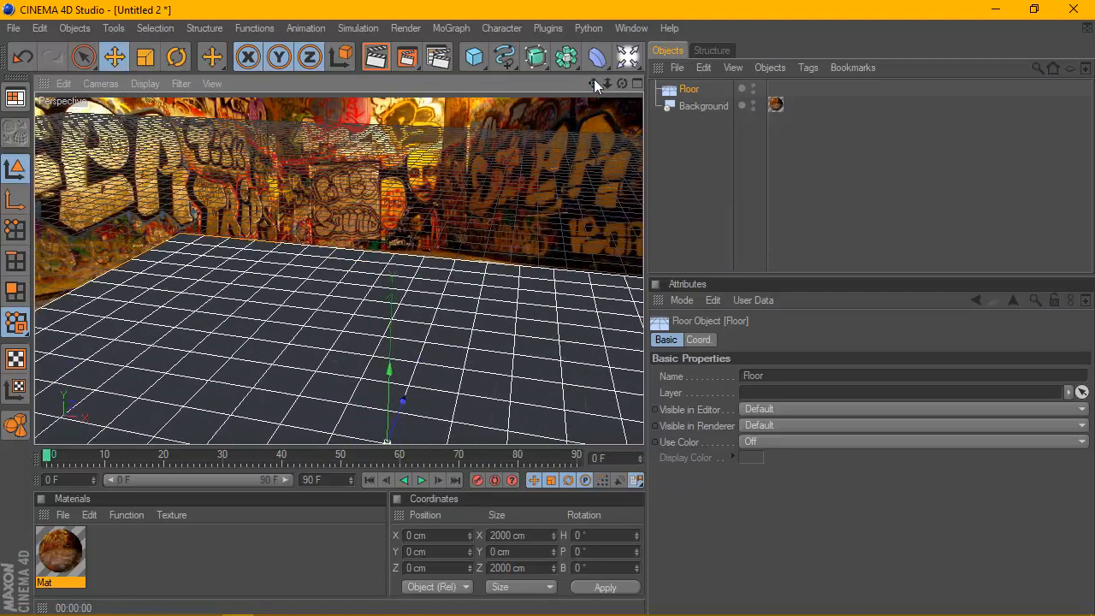
Add a Compositing tag to the Floor and enable Compositing Background in it.
{"action": "right_click", "coordinate": [680, 92]}
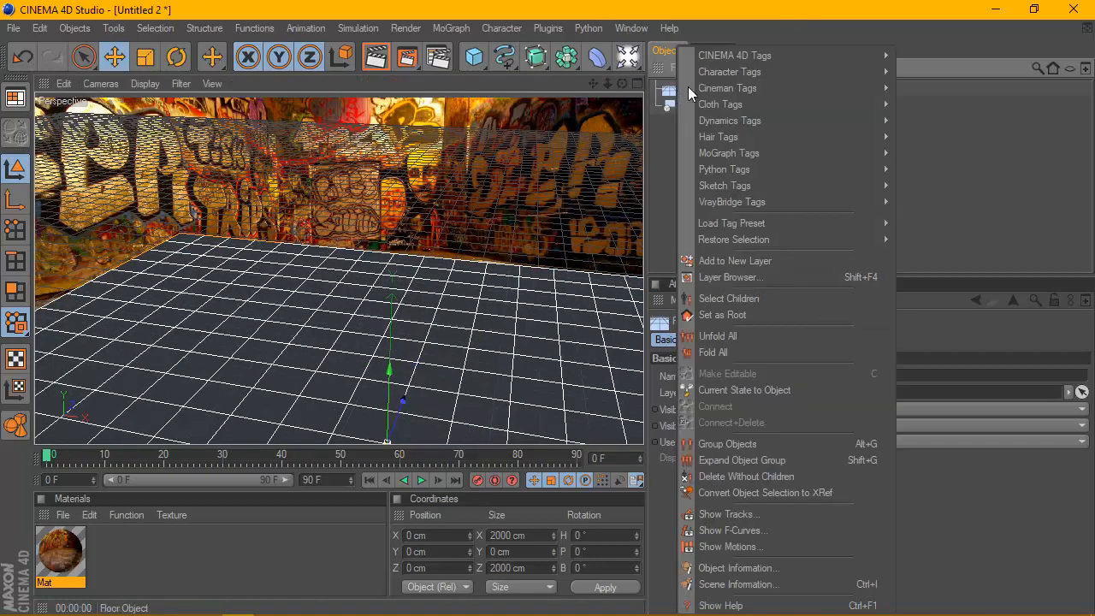
{"action": "mouse_move", "coordinate": [753, 51]}
{"action": "left_click", "coordinate": [949, 136]}
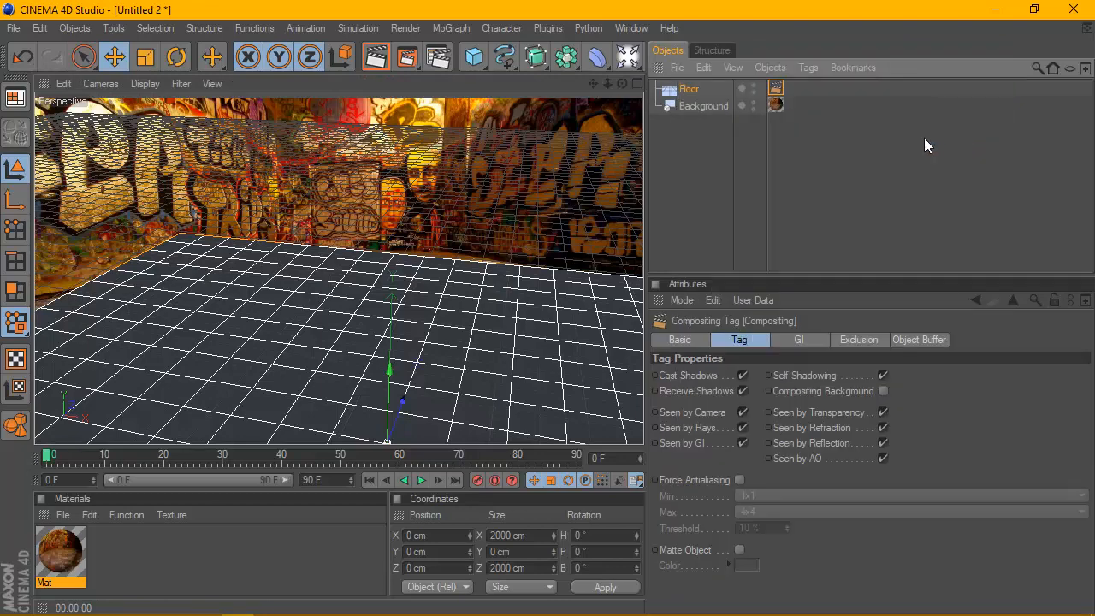
{"action": "left_click", "coordinate": [882, 391]}
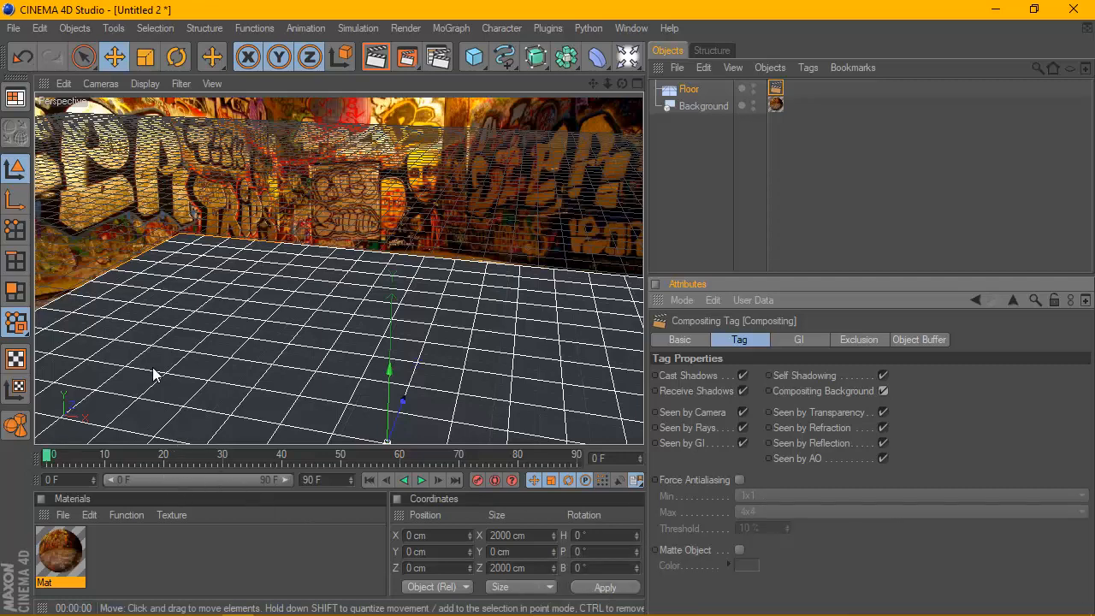
Apply the Mat material to the Floor with Frontal projection and render the view to check the blend.
{"action": "left_click_drag", "start_coordinate": [49, 535], "coordinate": [693, 90]}
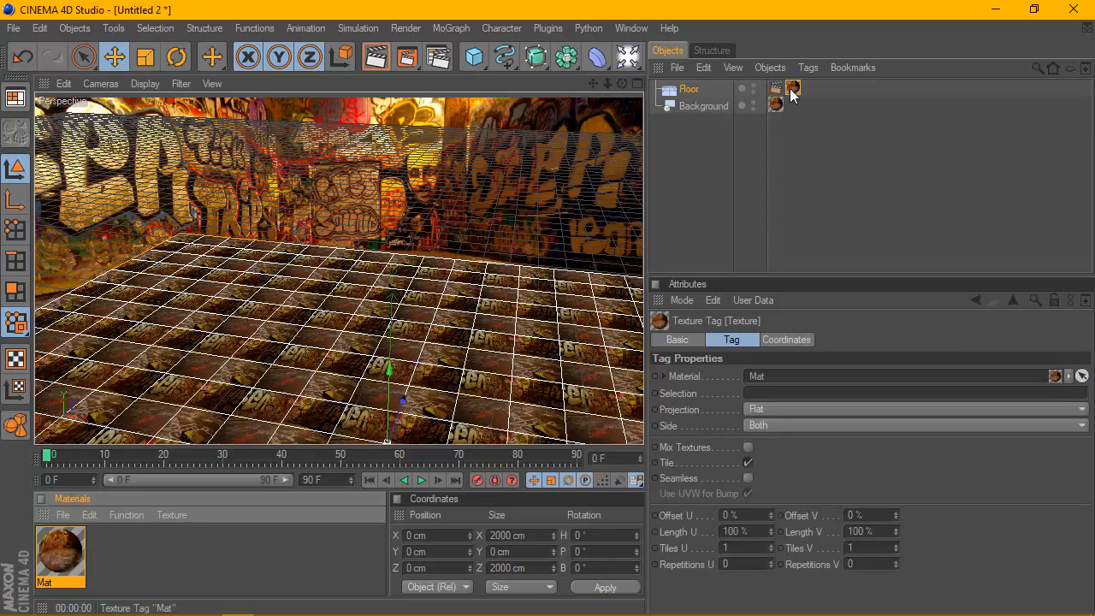
{"action": "left_click", "coordinate": [779, 408]}
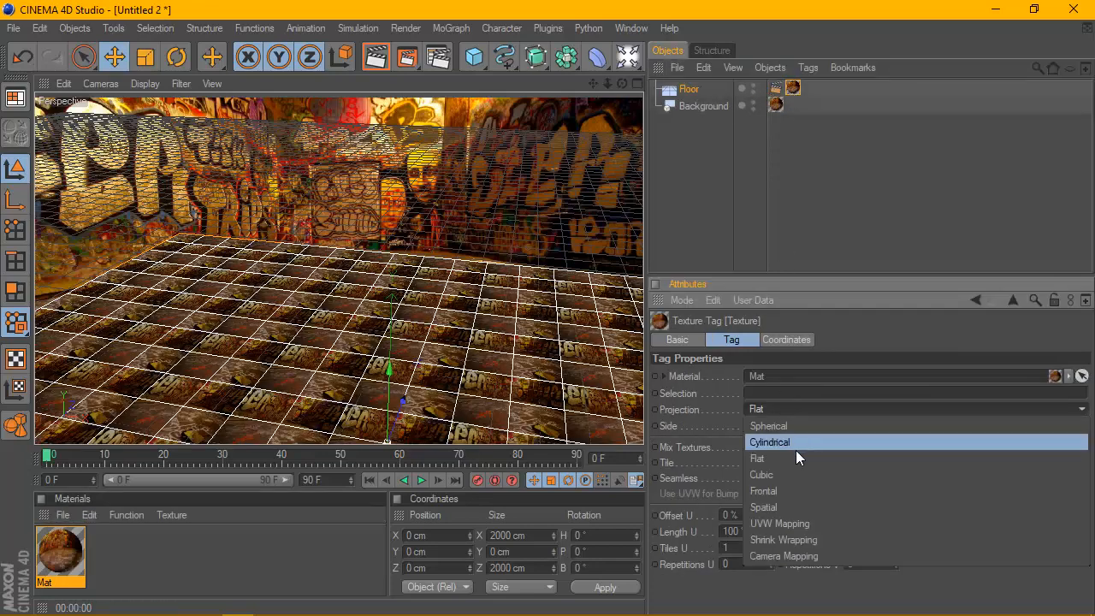
{"action": "left_click", "coordinate": [774, 495]}
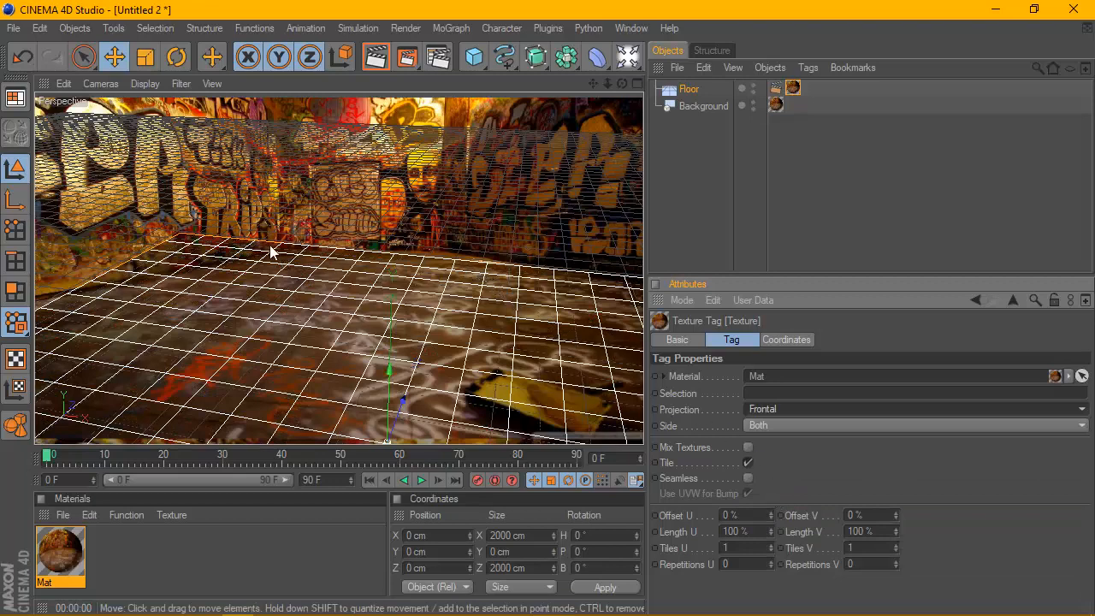
{"action": "left_click", "coordinate": [376, 57]}
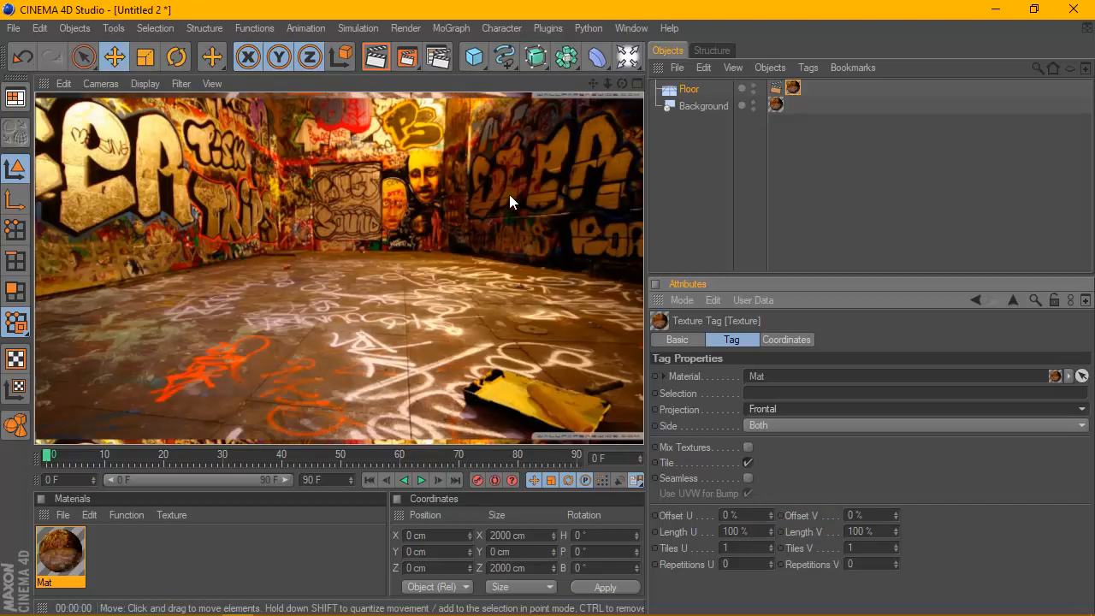
{"action": "left_click", "coordinate": [668, 164]}
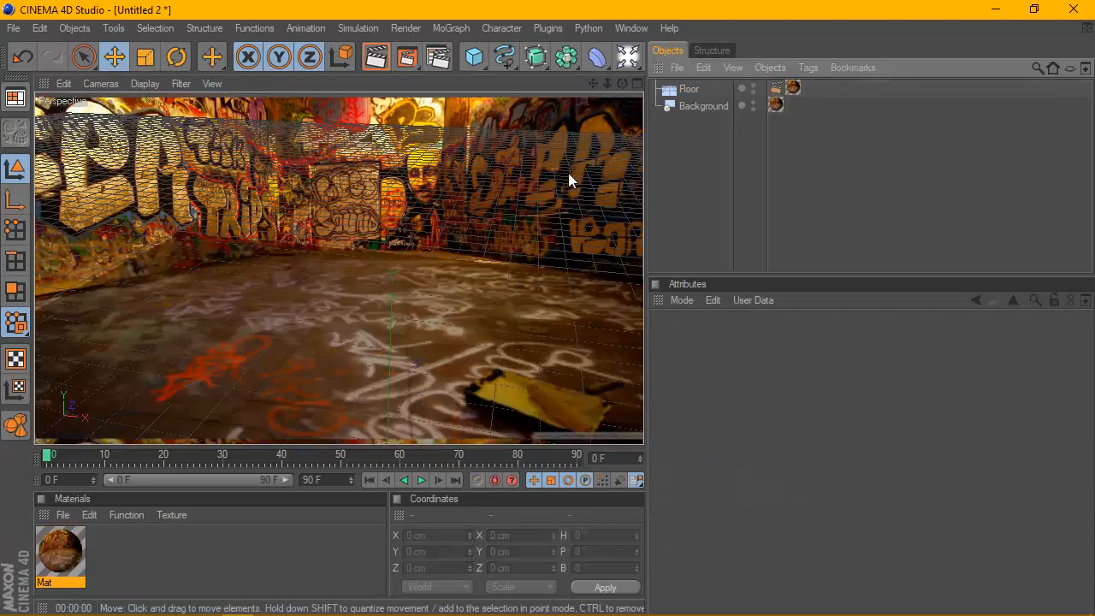
Add a MoText object with Middle alignment and the text 2020.
{"action": "mouse_move", "coordinate": [593, 83]}
{"action": "left_mouse_down"}
{"action": "mouse_move", "coordinate": [503, 88]}
{"action": "mouse_move", "coordinate": [623, 87]}
{"action": "mouse_move", "coordinate": [608, 86]}
{"action": "left_mouse_up"}
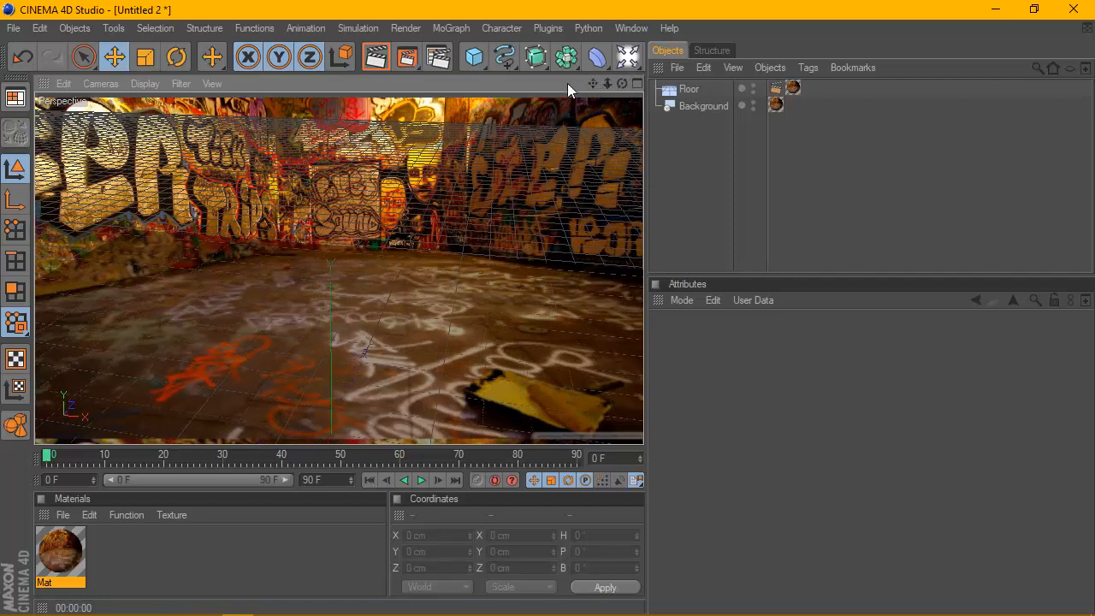
{"action": "left_click", "coordinate": [451, 28]}
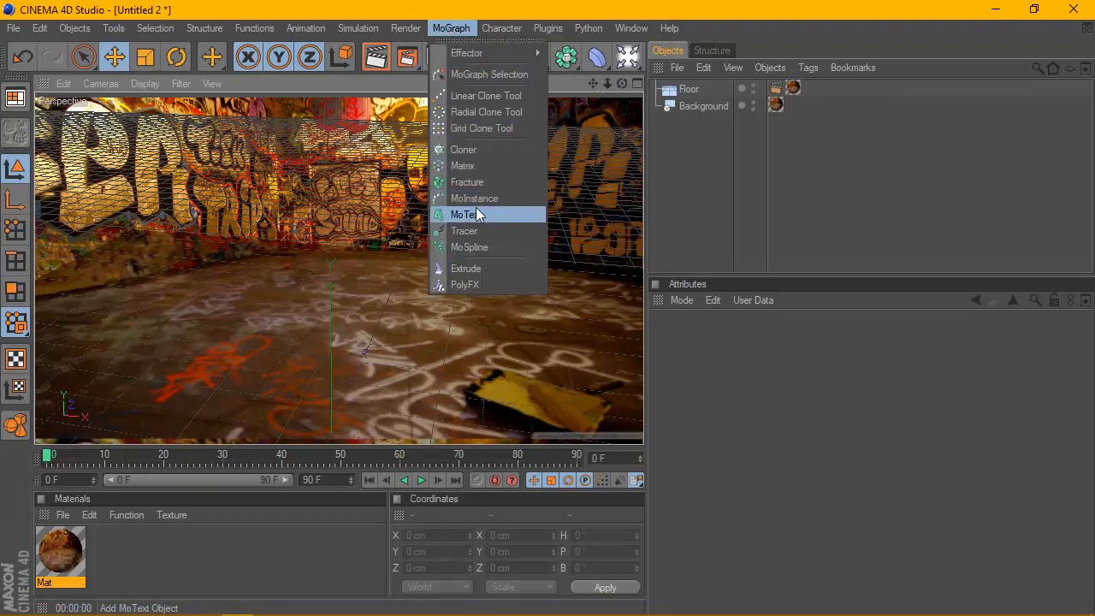
{"action": "left_click", "coordinate": [499, 214]}
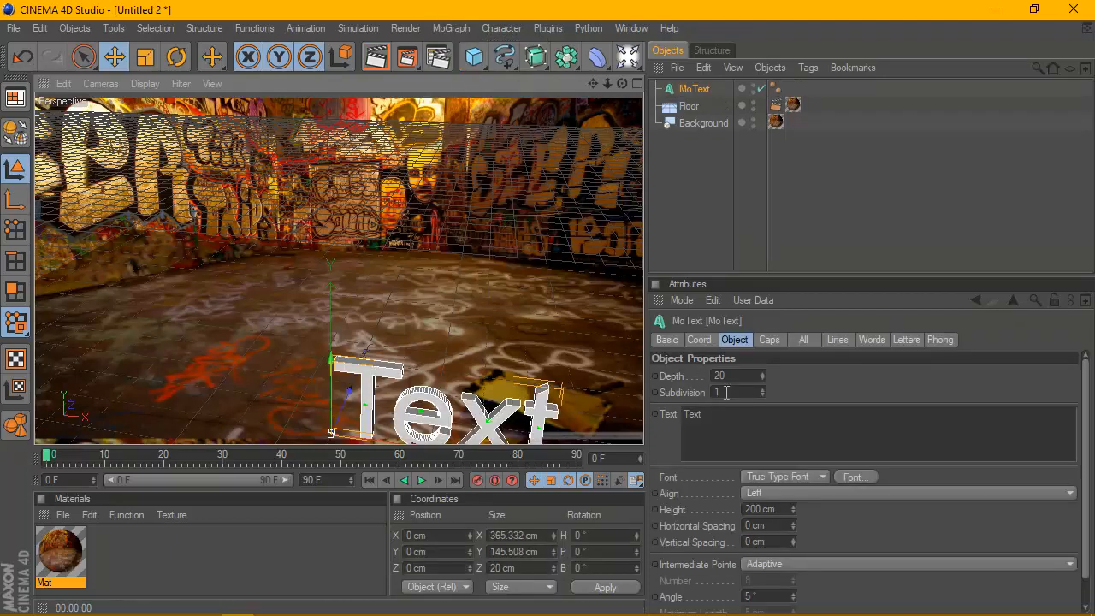
{"action": "left_click", "coordinate": [775, 444]}
{"action": "key", "text": "ctrl+a"}
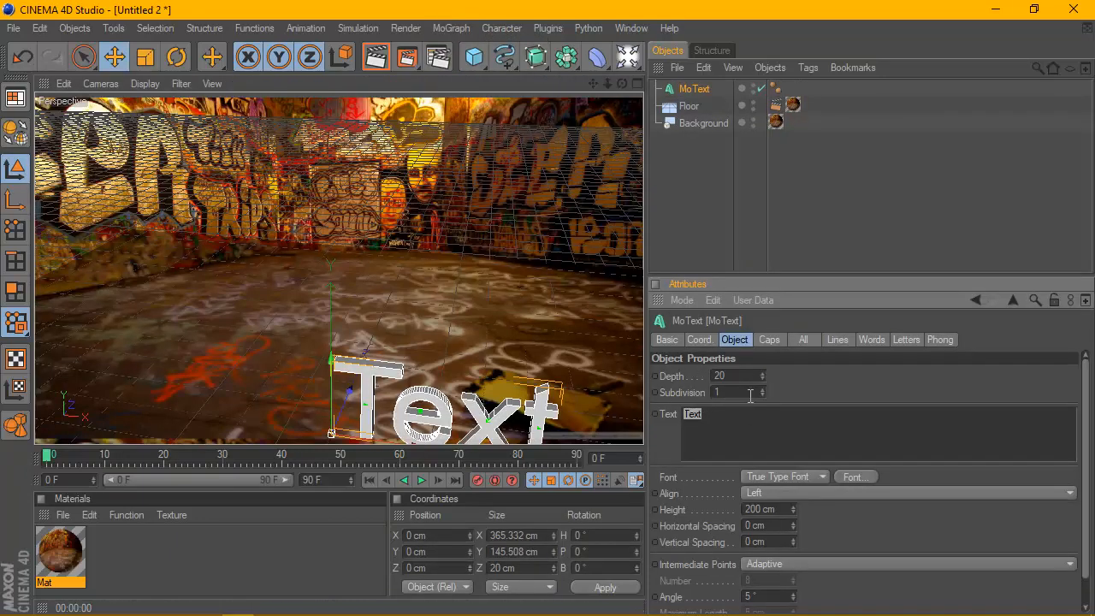
{"action": "left_click", "coordinate": [831, 493]}
{"action": "left_click", "coordinate": [801, 524]}
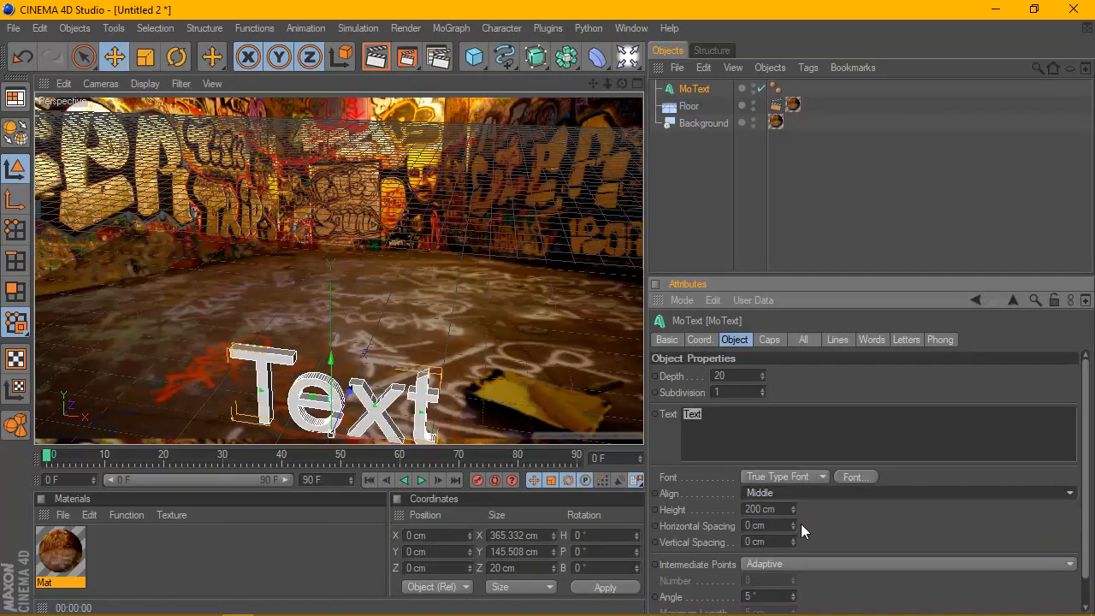
{"action": "left_click", "coordinate": [714, 414]}
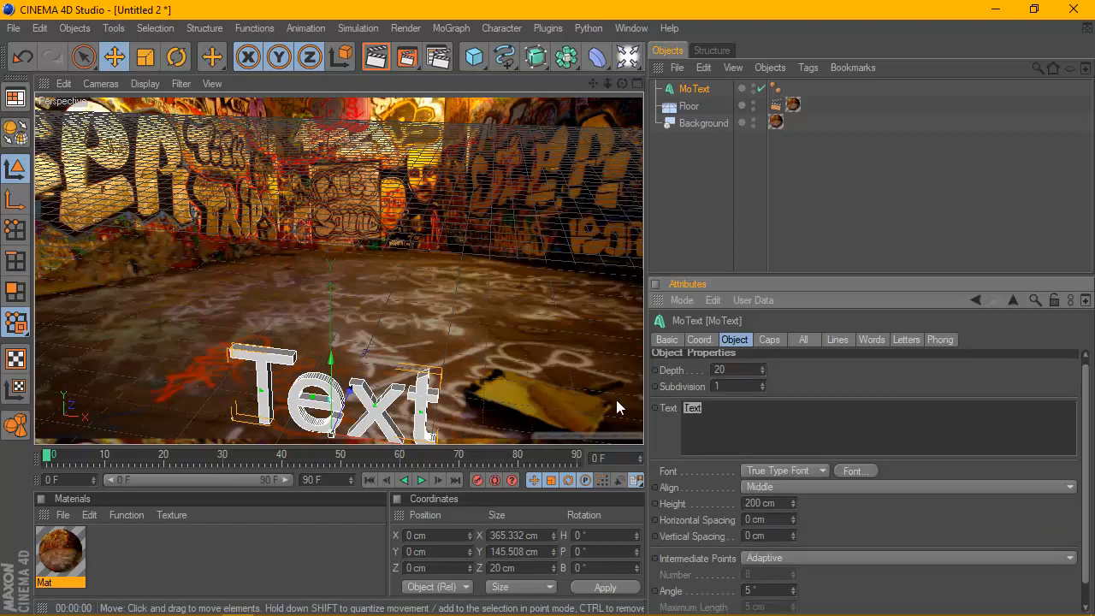
{"action": "type", "text": "2020"}
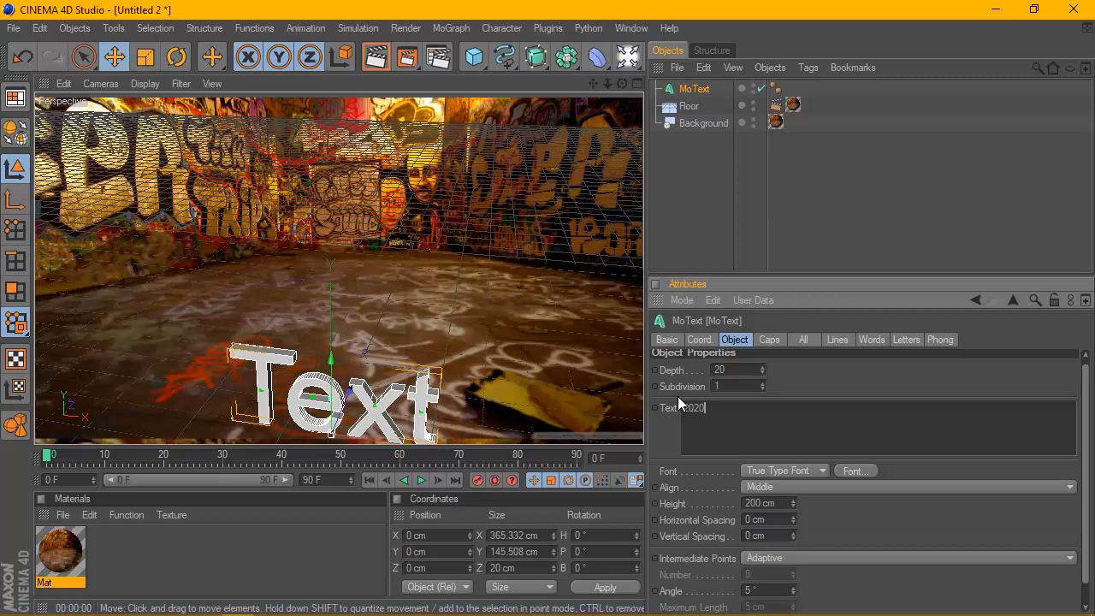
Set the 2020 text's font to Philly Sans and render the view to preview it.
{"action": "left_click", "coordinate": [854, 470]}
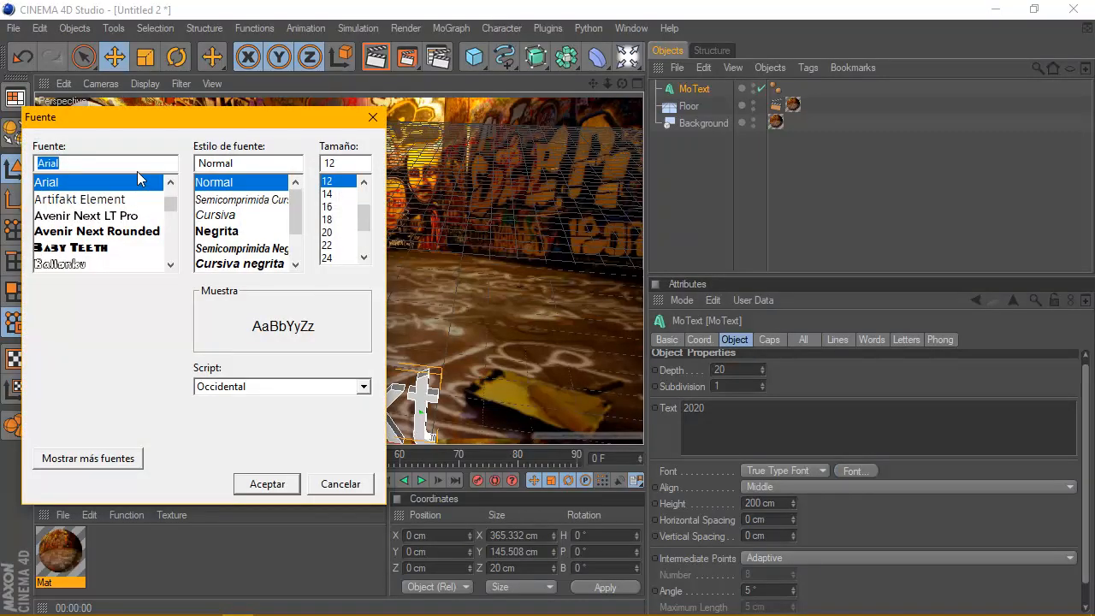
{"action": "type", "text": "PH"}
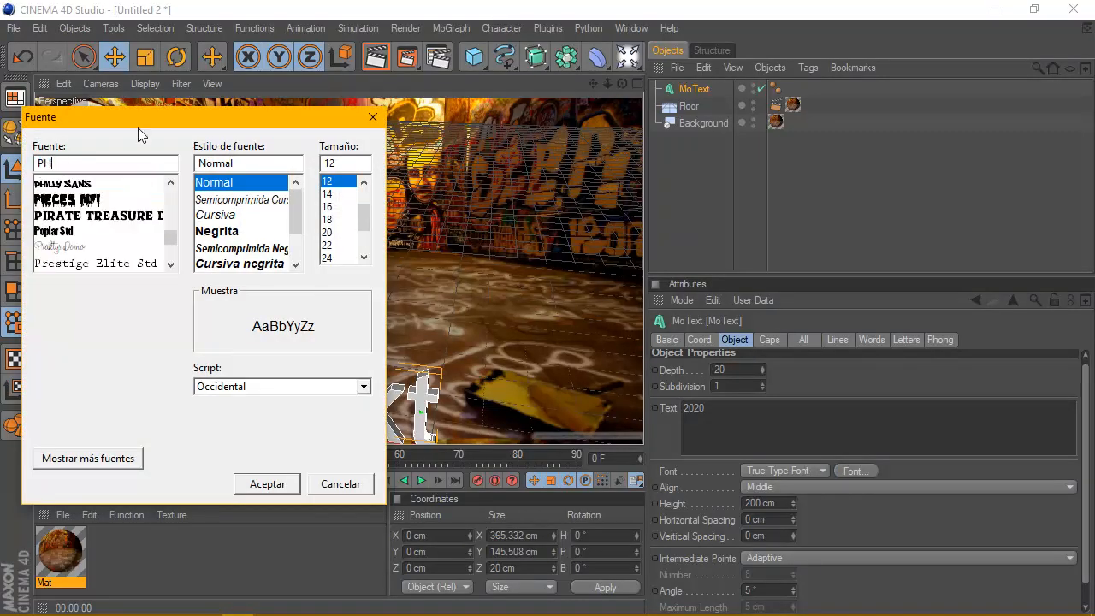
{"action": "left_click", "coordinate": [94, 184]}
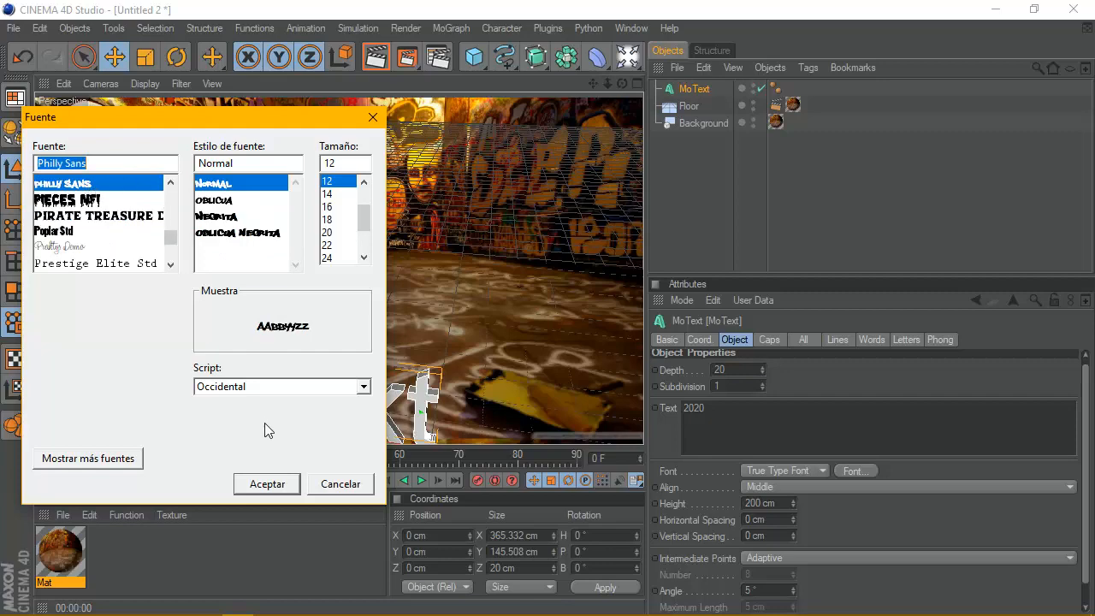
{"action": "left_click", "coordinate": [266, 484]}
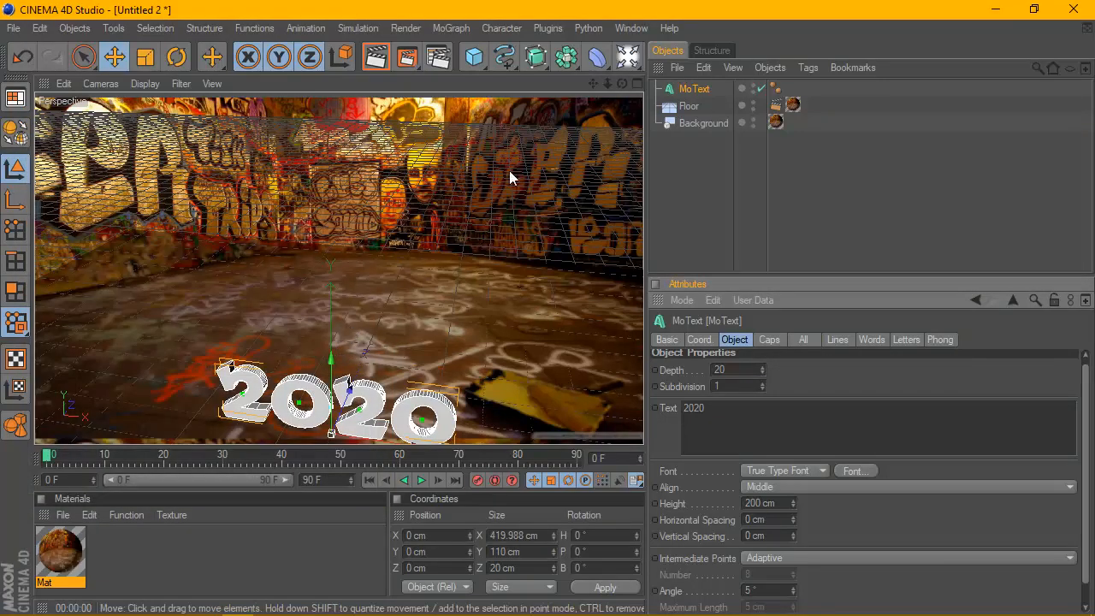
{"action": "left_click_drag", "start_coordinate": [592, 83], "coordinate": [582, 43]}
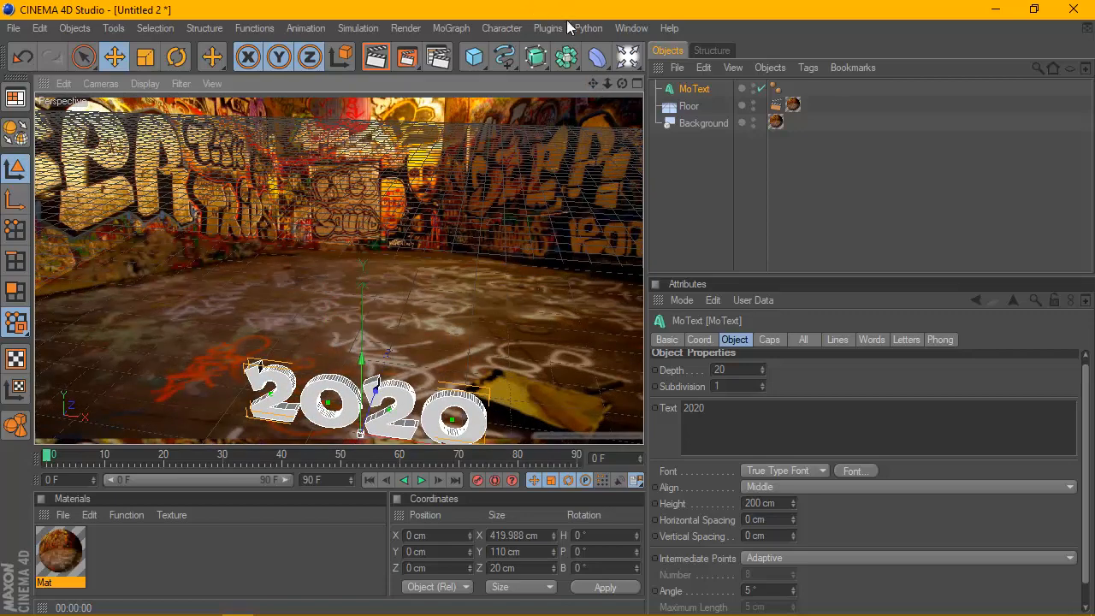
{"action": "left_click", "coordinate": [376, 56]}
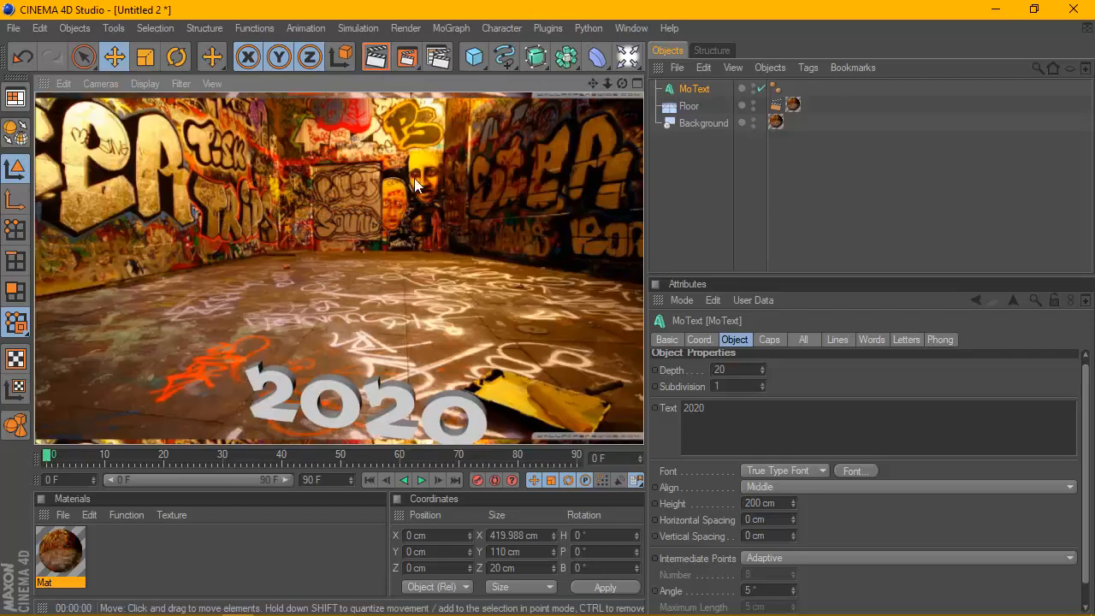
{"action": "left_click", "coordinate": [675, 141]}
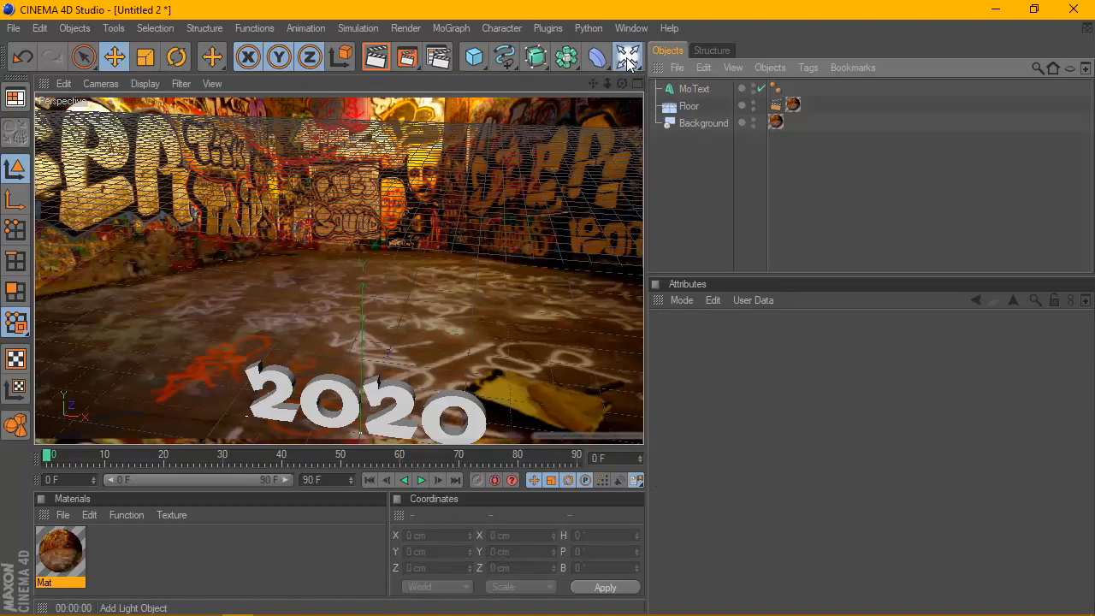
Add a light above and in front of the 2020 text, at about Y 381 cm and Z -145 cm.
{"action": "left_click", "coordinate": [627, 57]}
{"action": "left_click", "coordinate": [653, 74]}
{"action": "left_click_drag", "start_coordinate": [369, 371], "coordinate": [367, 379]}
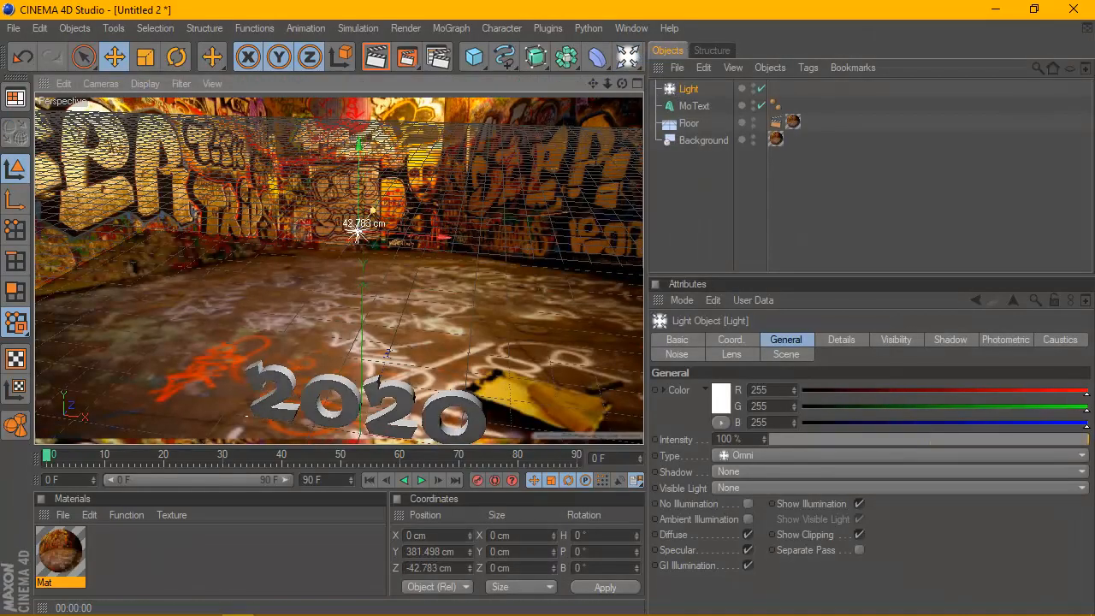
{"action": "left_click_drag", "start_coordinate": [389, 209], "coordinate": [368, 235]}
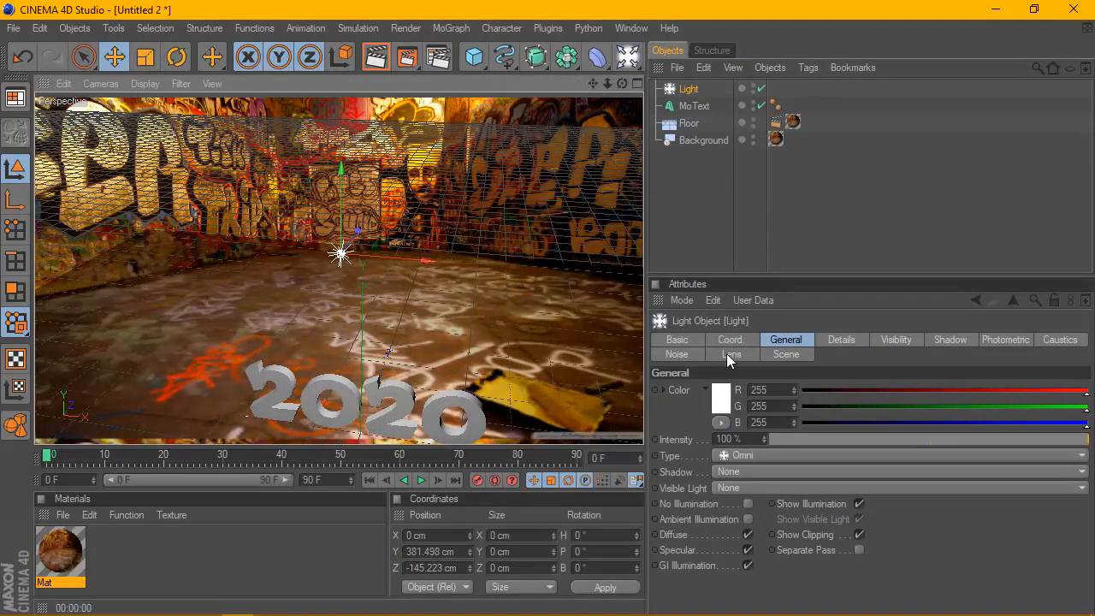
Set the light's shadow type to Shadow Maps (Soft) and render the view to check the shadow.
{"action": "left_click", "coordinate": [768, 471]}
{"action": "left_click", "coordinate": [767, 501]}
{"action": "left_click", "coordinate": [385, 55]}
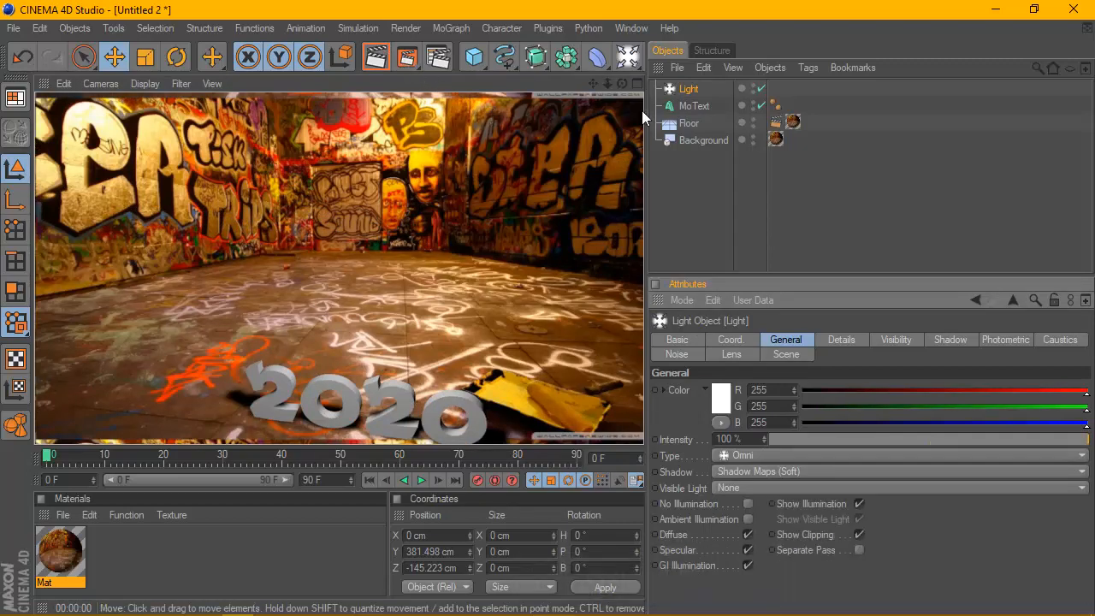
Raise the 2020 text to about Y 237 cm for a test render of its shadow, and undo the move.
{"action": "left_click", "coordinate": [708, 105]}
{"action": "left_click_drag", "start_coordinate": [366, 340], "coordinate": [363, 224]}
{"action": "left_click", "coordinate": [375, 56]}
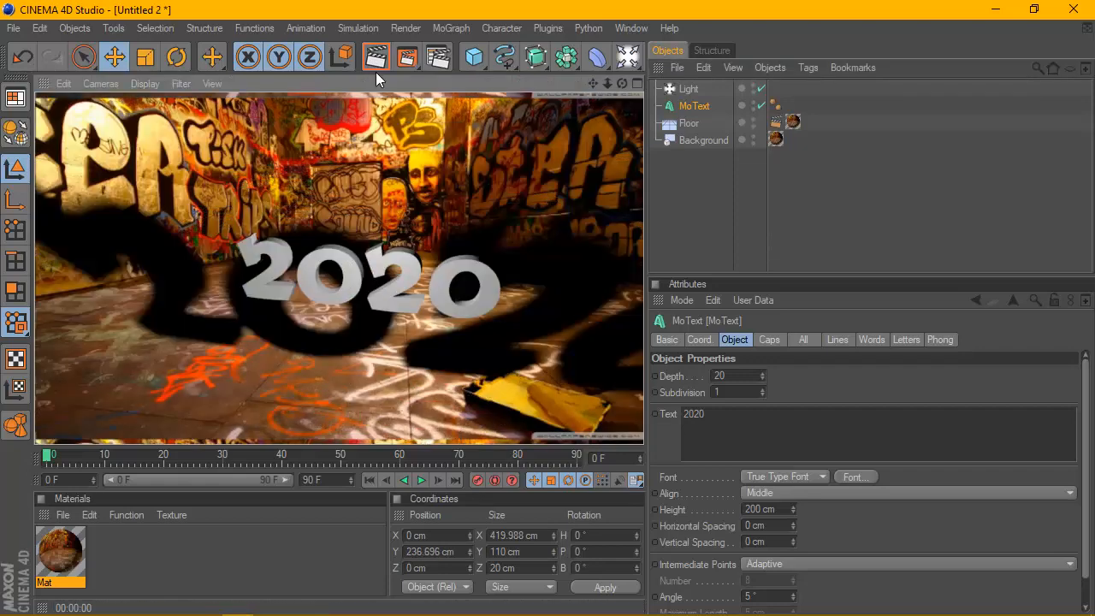
{"action": "left_click", "coordinate": [40, 28]}
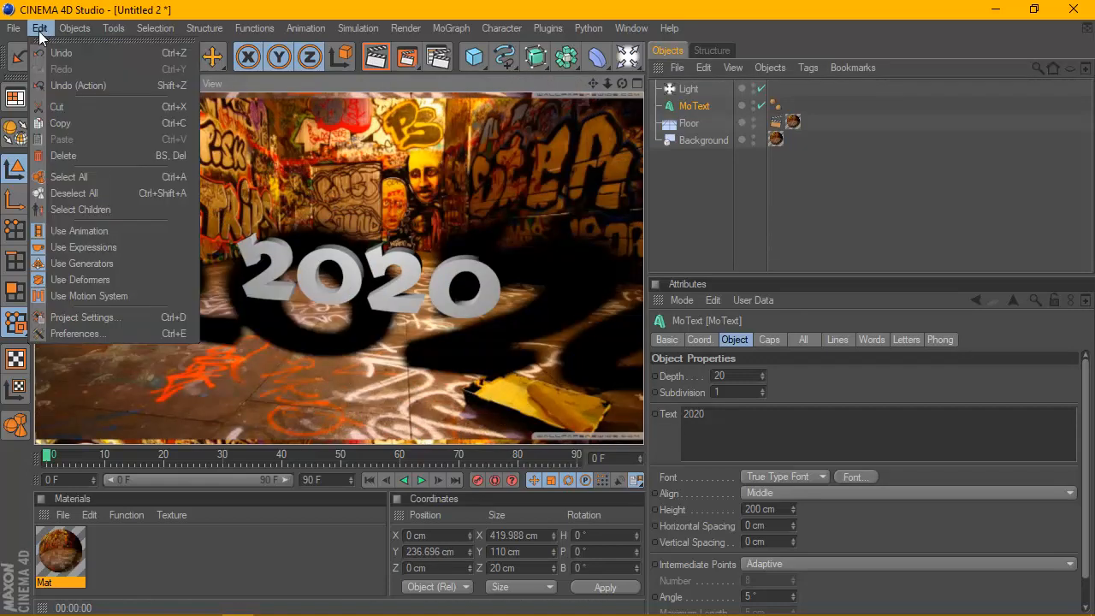
{"action": "left_click", "coordinate": [55, 53]}
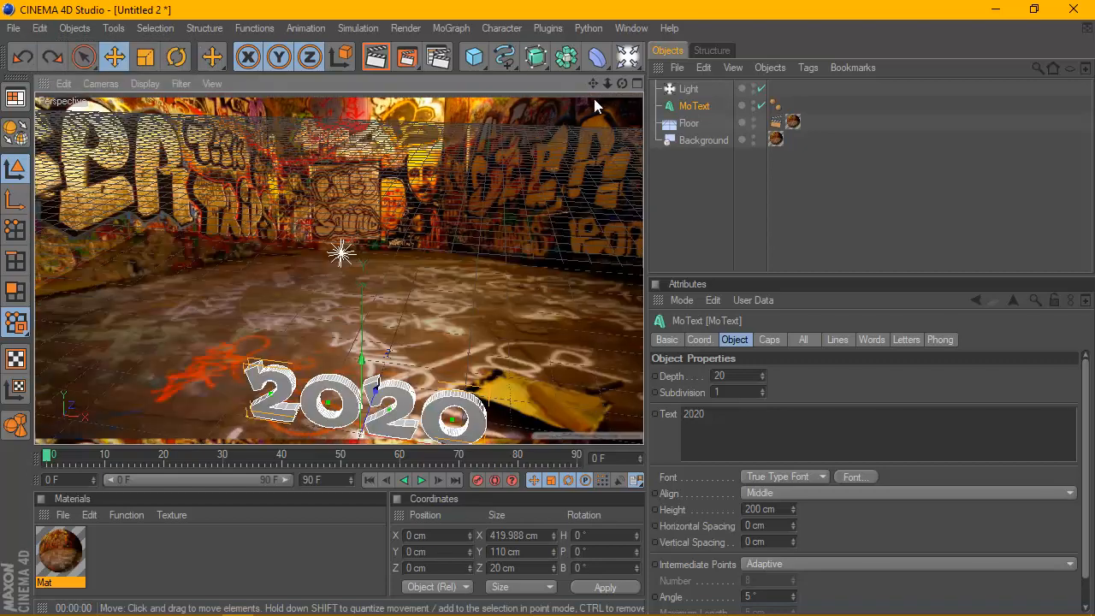
Move the light to about X -155, Y 308 and Z -445 cm, and render the view to check the 2020 text's shadow.
{"action": "left_click", "coordinate": [684, 124]}
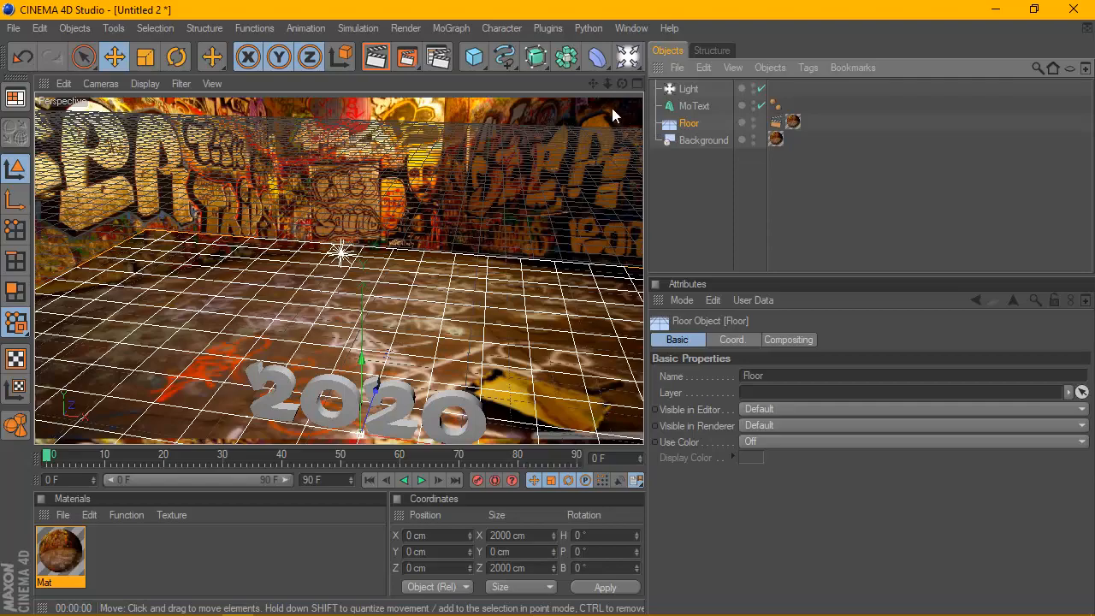
{"action": "mouse_move", "coordinate": [592, 83]}
{"action": "left_mouse_down"}
{"action": "mouse_move", "coordinate": [564, 137]}
{"action": "mouse_move", "coordinate": [590, 90]}
{"action": "left_mouse_up"}
{"action": "left_click", "coordinate": [687, 89]}
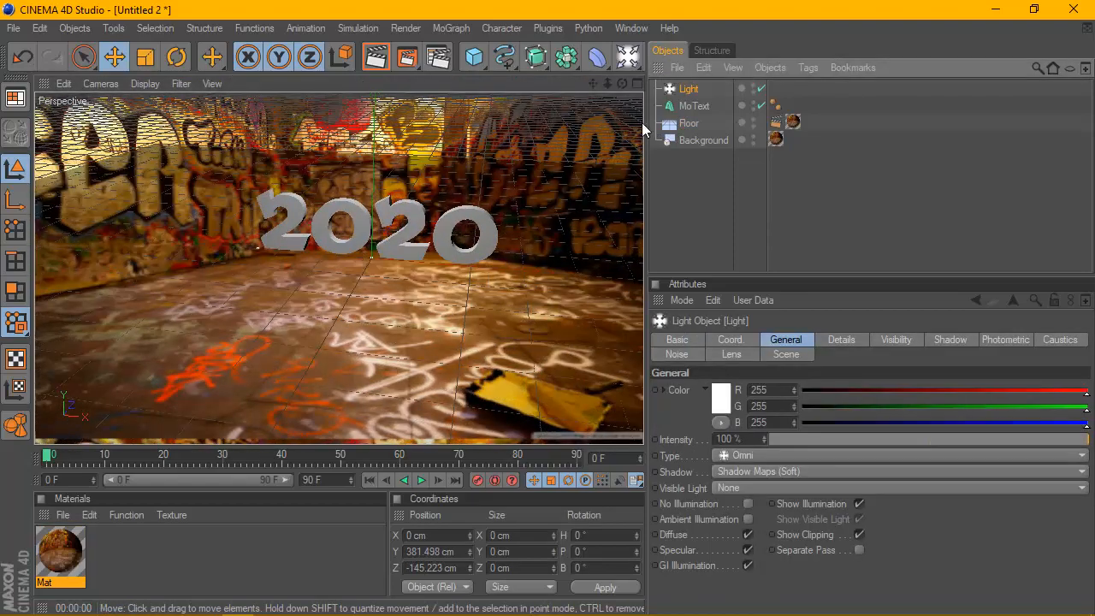
{"action": "middle_click", "coordinate": [214, 369]}
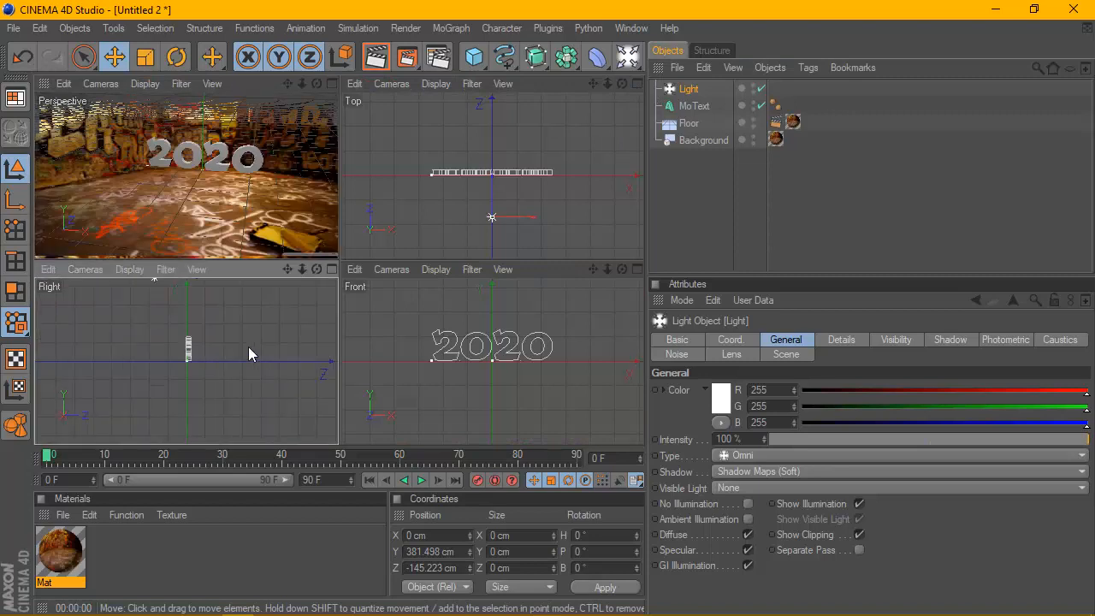
{"action": "left_click_drag", "start_coordinate": [171, 313], "coordinate": [130, 312]}
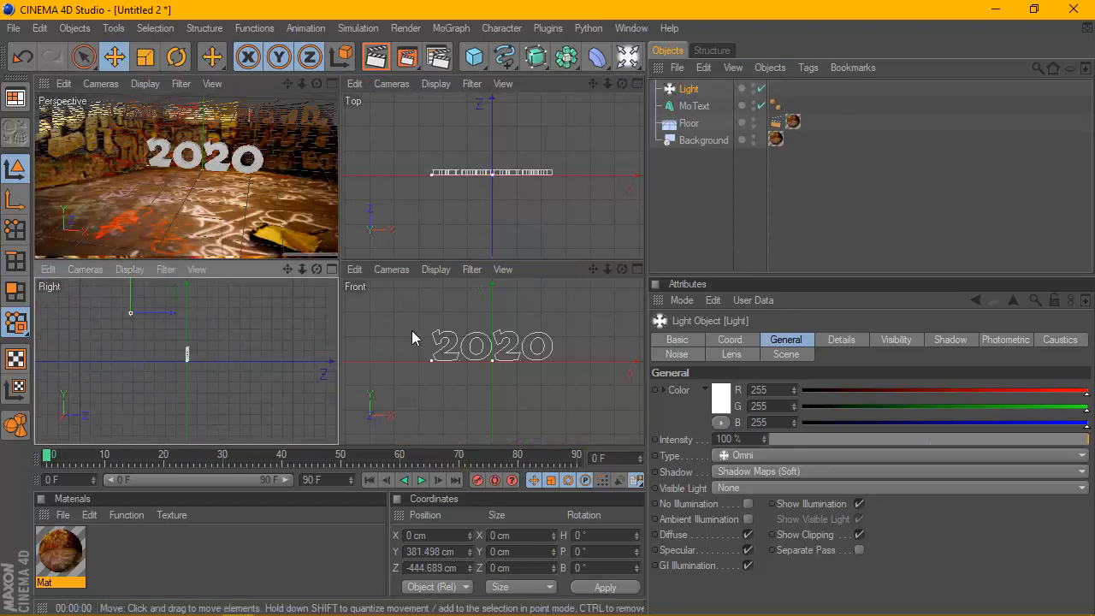
{"action": "scroll", "coordinate": [451, 347], "scroll_direction": "down", "scroll_amount": 5}
{"action": "mouse_move", "coordinate": [496, 301]}
{"action": "left_mouse_down"}
{"action": "mouse_move", "coordinate": [518, 327]}
{"action": "mouse_move", "coordinate": [480, 308]}
{"action": "left_mouse_up"}
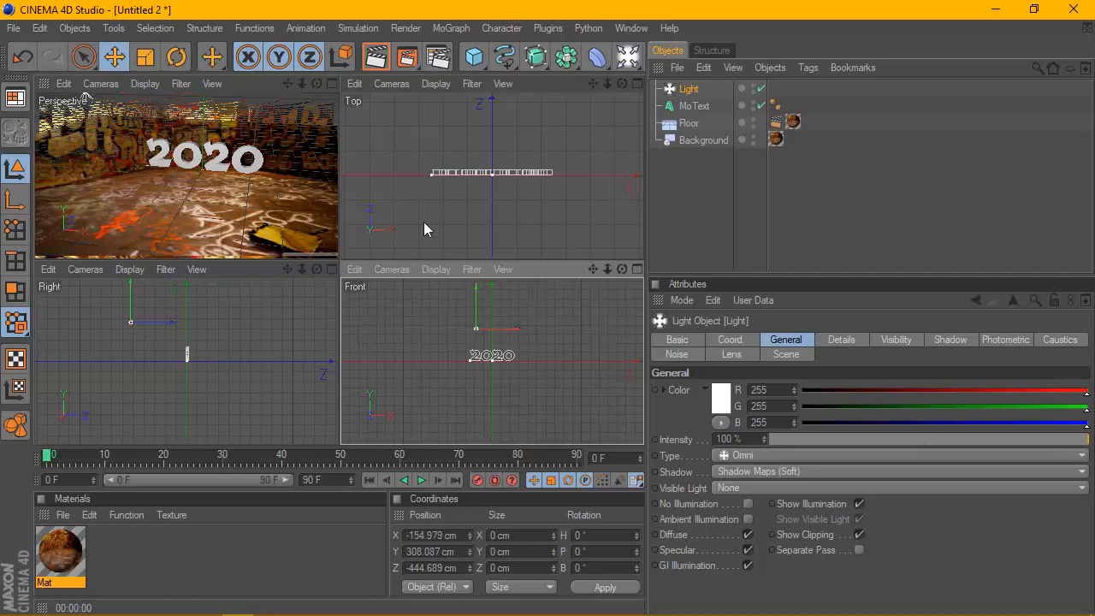
{"action": "left_click", "coordinate": [332, 84]}
{"action": "left_click", "coordinate": [374, 58]}
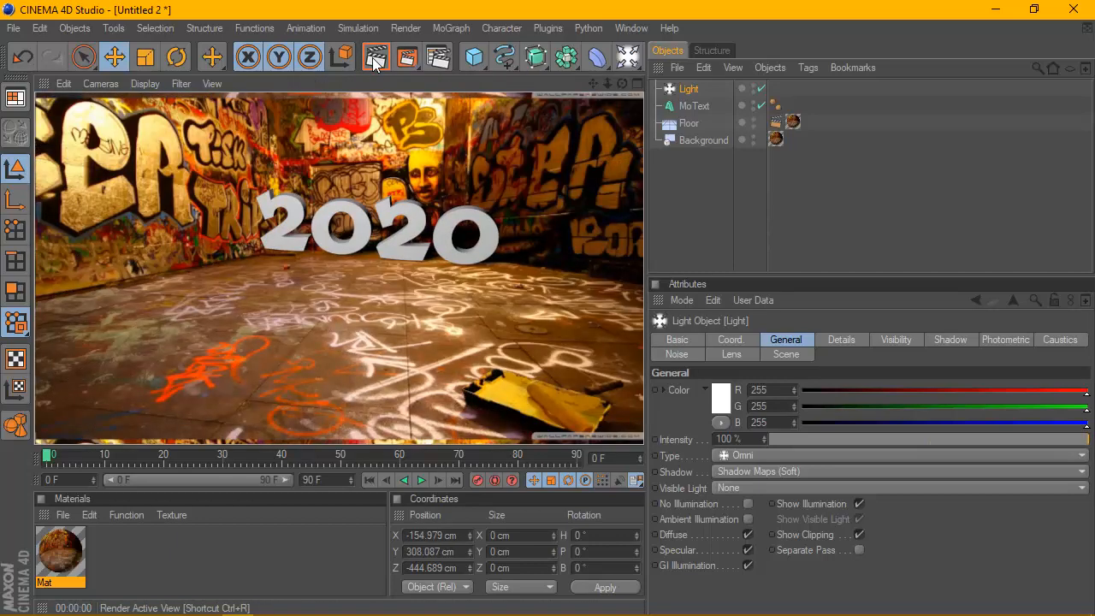
Frame the 2020 text larger at the middle of the graffiti floor and render the view to check its shadow.
{"action": "left_click_drag", "start_coordinate": [592, 83], "coordinate": [590, 144]}
{"action": "scroll", "coordinate": [516, 167], "scroll_direction": "up", "scroll_amount": 2}
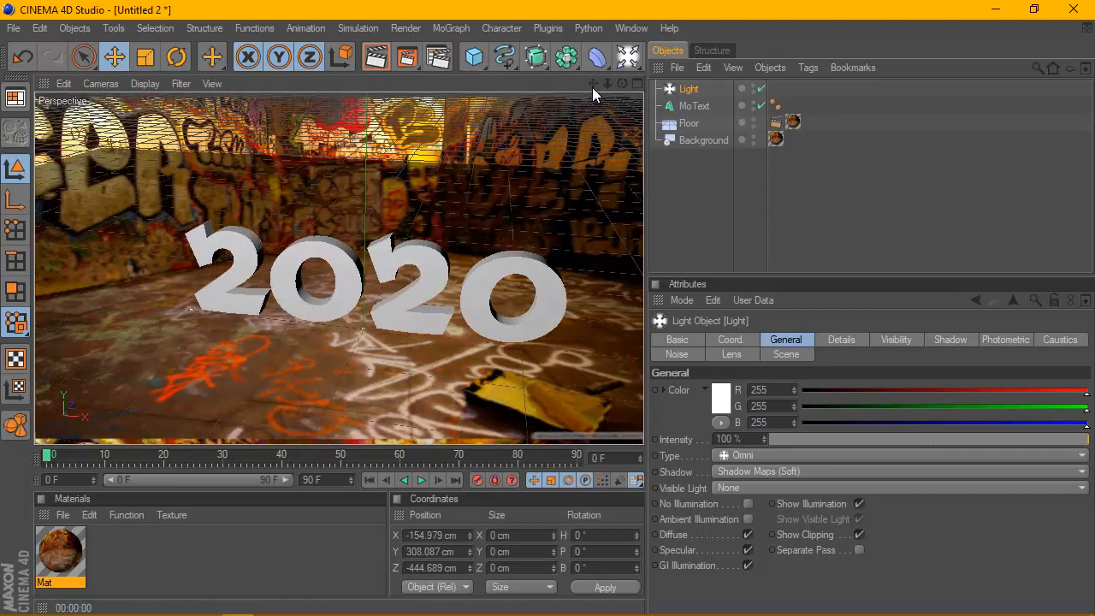
{"action": "left_click_drag", "start_coordinate": [591, 86], "coordinate": [575, 129]}
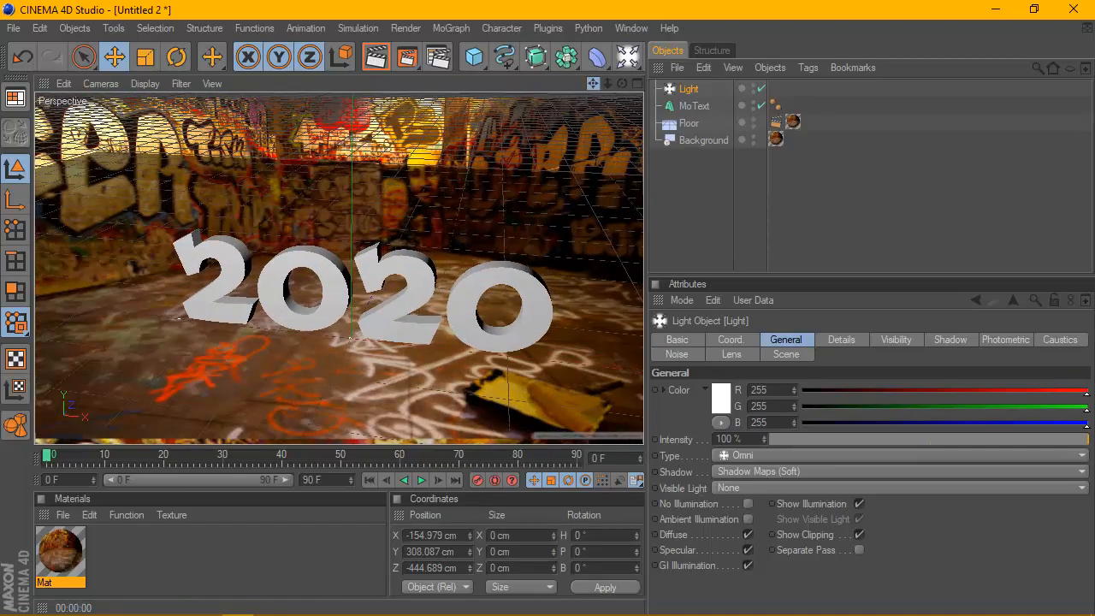
{"action": "left_click", "coordinate": [378, 57]}
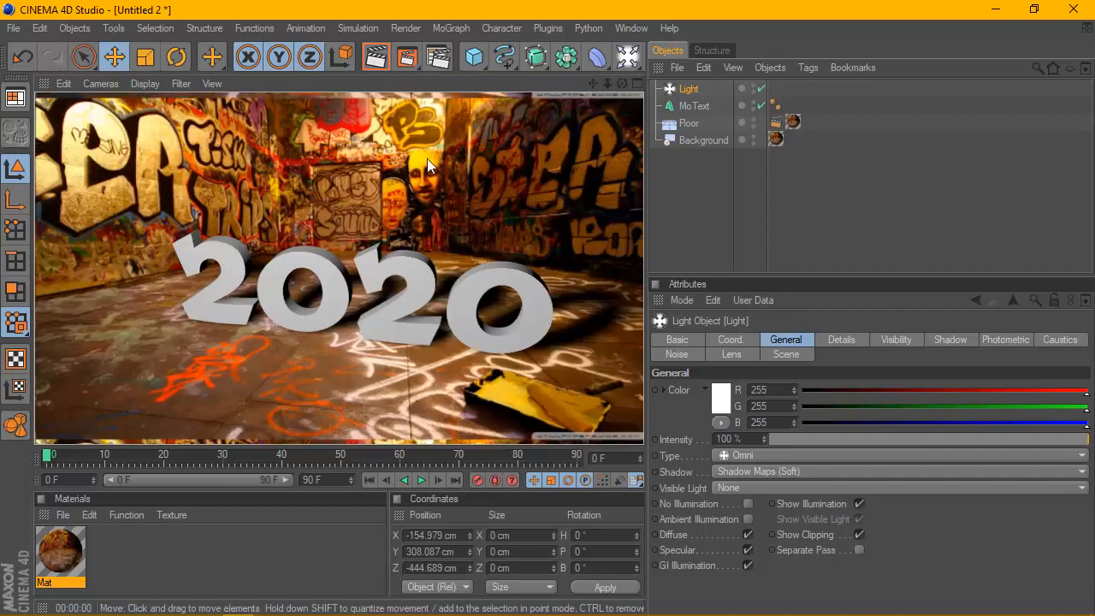
Frame the 2020 text smaller in the foreground of the floor and render the view to examine the shadow there.
{"action": "scroll", "coordinate": [439, 190], "scroll_direction": "up", "scroll_amount": 3}
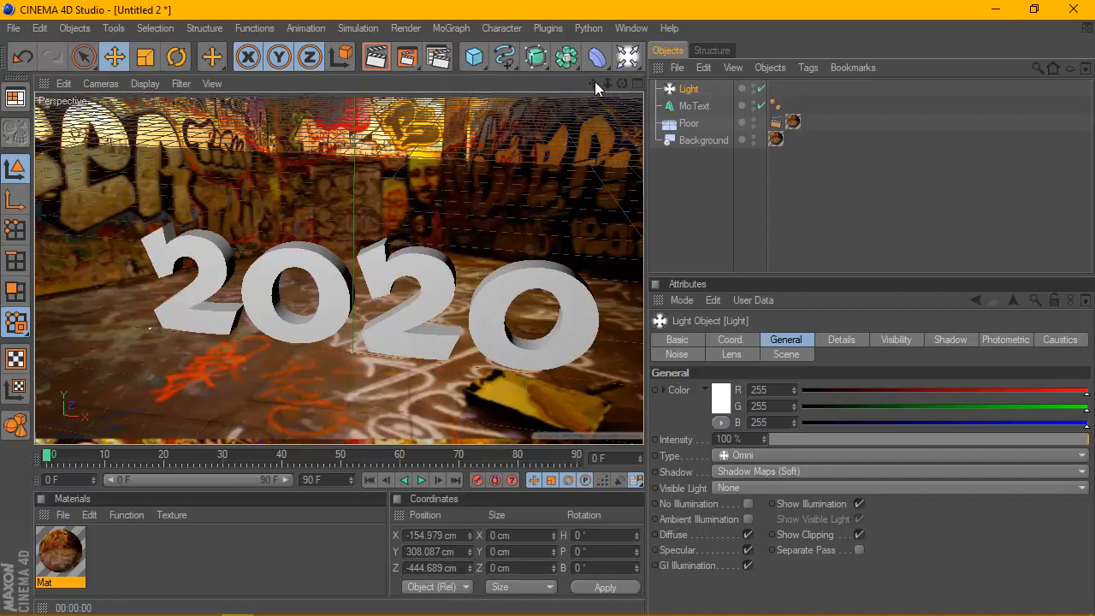
{"action": "left_click_drag", "start_coordinate": [596, 88], "coordinate": [568, 155]}
{"action": "scroll", "coordinate": [378, 191], "scroll_direction": "down", "scroll_amount": 5}
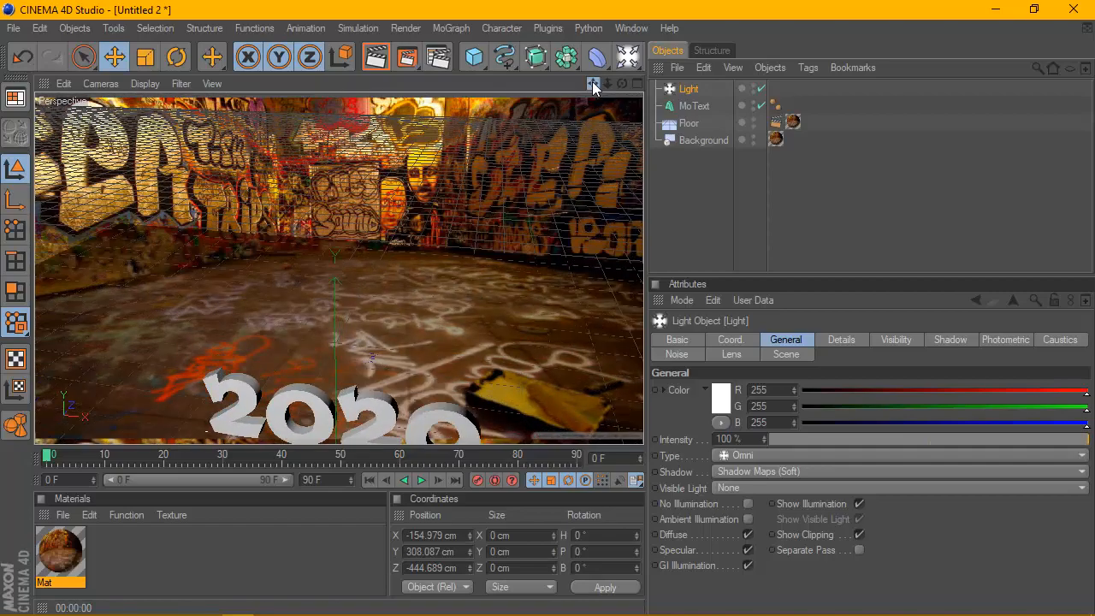
{"action": "scroll", "coordinate": [558, 106], "scroll_direction": "down", "scroll_amount": 3}
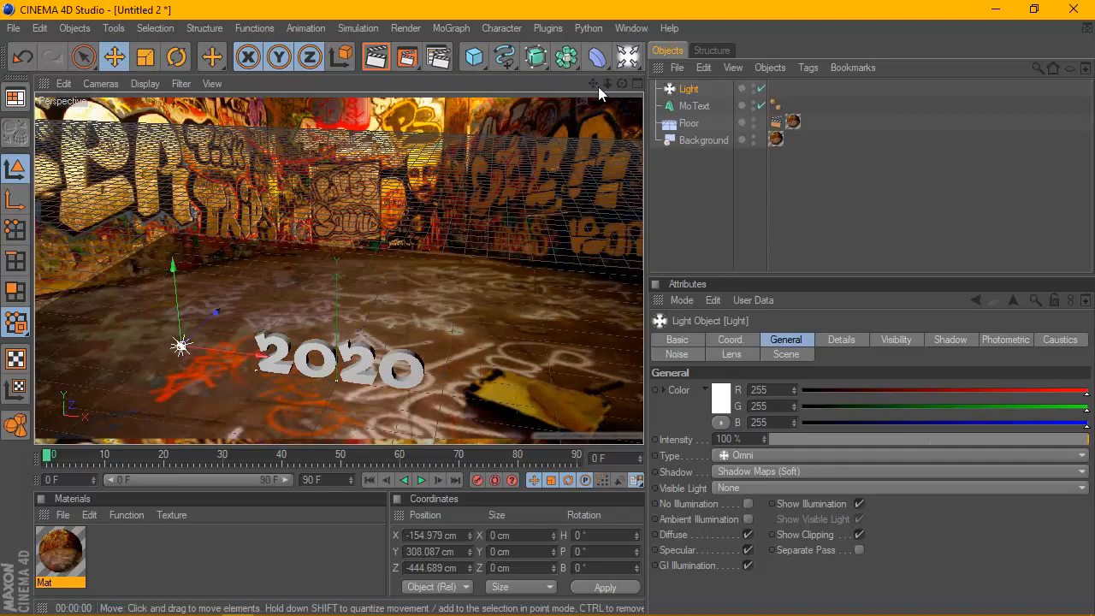
{"action": "mouse_move", "coordinate": [594, 85]}
{"action": "left_mouse_down"}
{"action": "mouse_move", "coordinate": [590, 94]}
{"action": "mouse_move", "coordinate": [593, 83]}
{"action": "left_mouse_up"}
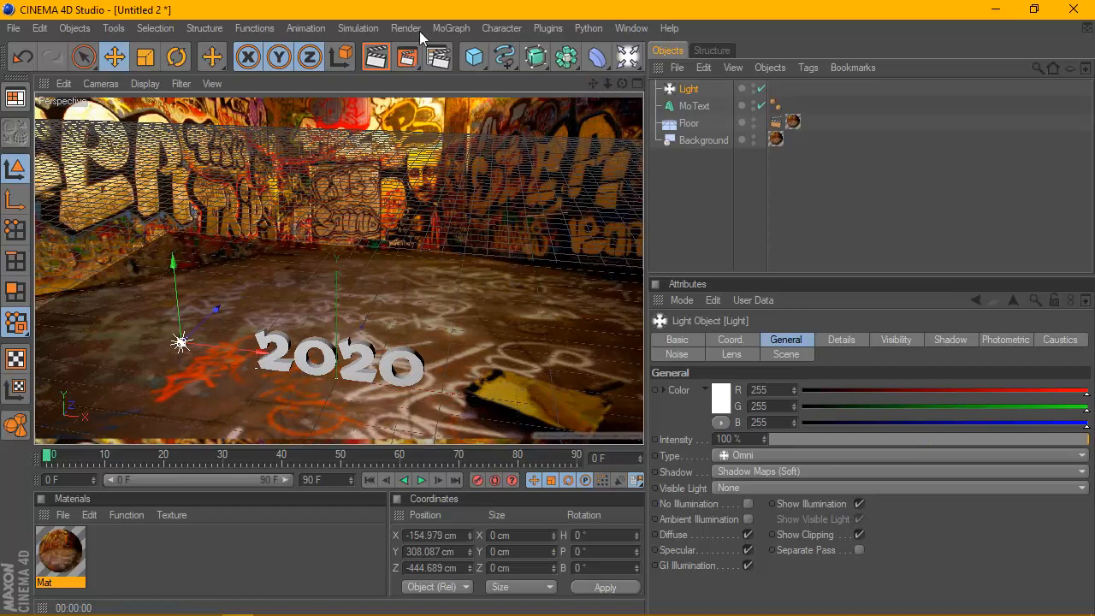
{"action": "left_click", "coordinate": [380, 56]}
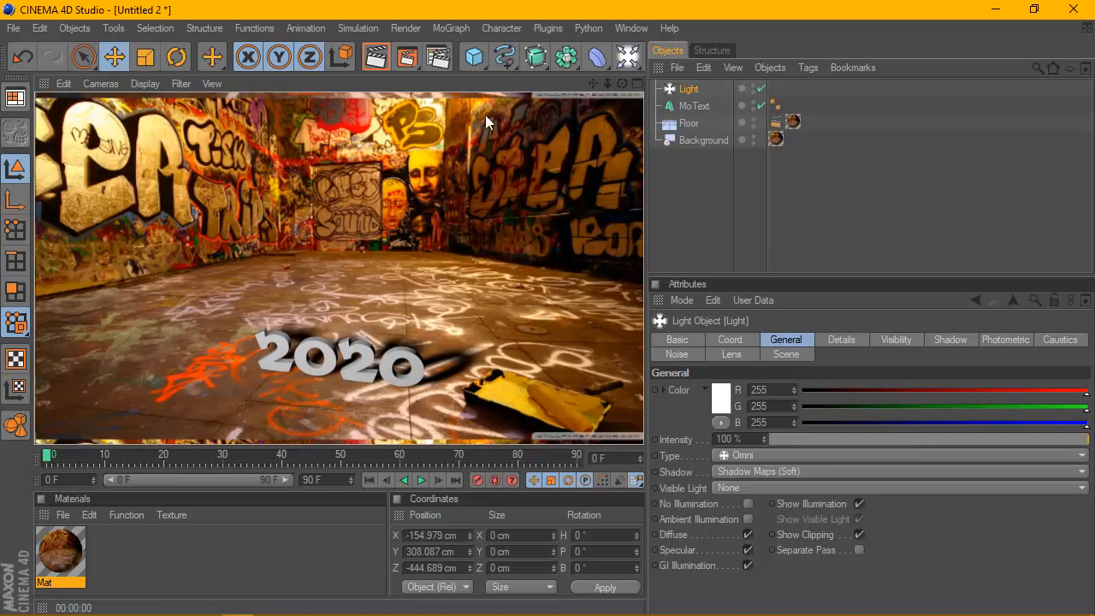
{"action": "left_click", "coordinate": [588, 86]}
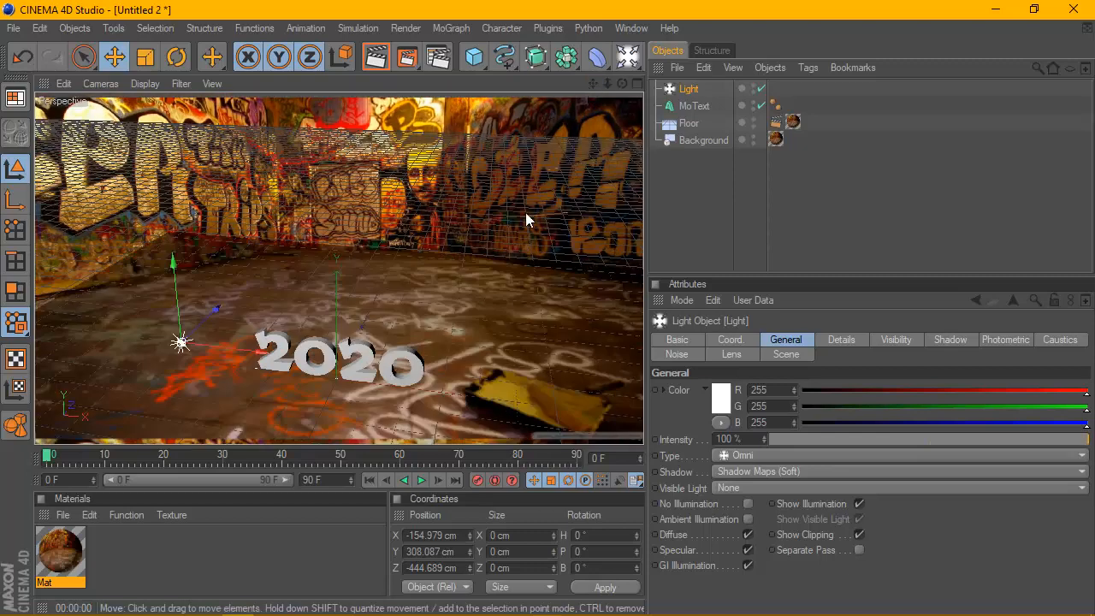
Scale the 2020 text up to about 1233 cm wide and 323 cm high, and render the view.
{"action": "left_click", "coordinate": [358, 364]}
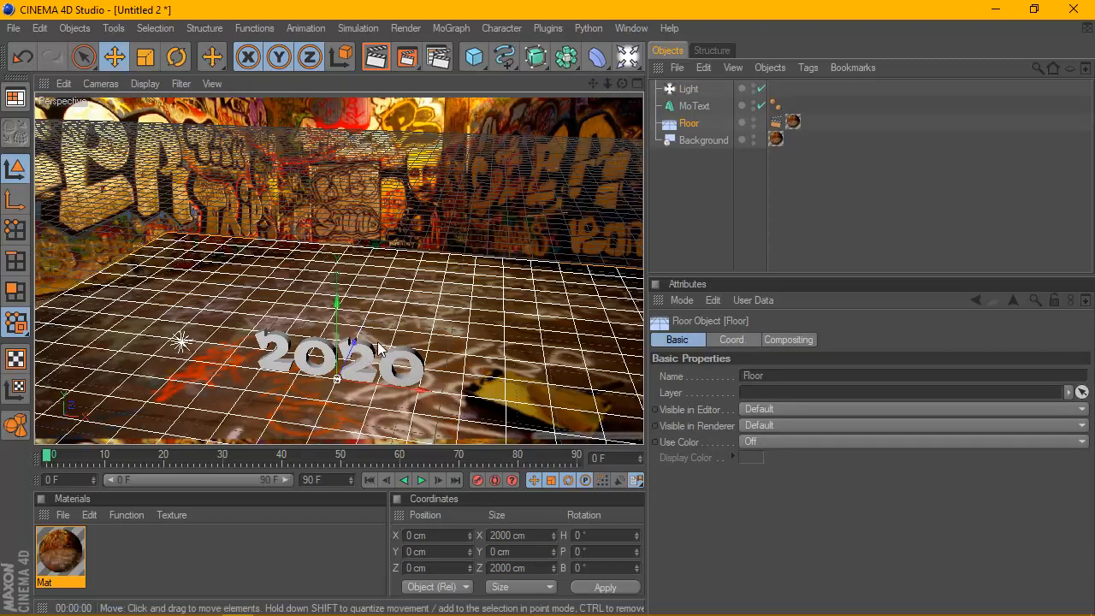
{"action": "left_click", "coordinate": [693, 107]}
{"action": "key", "text": "t"}
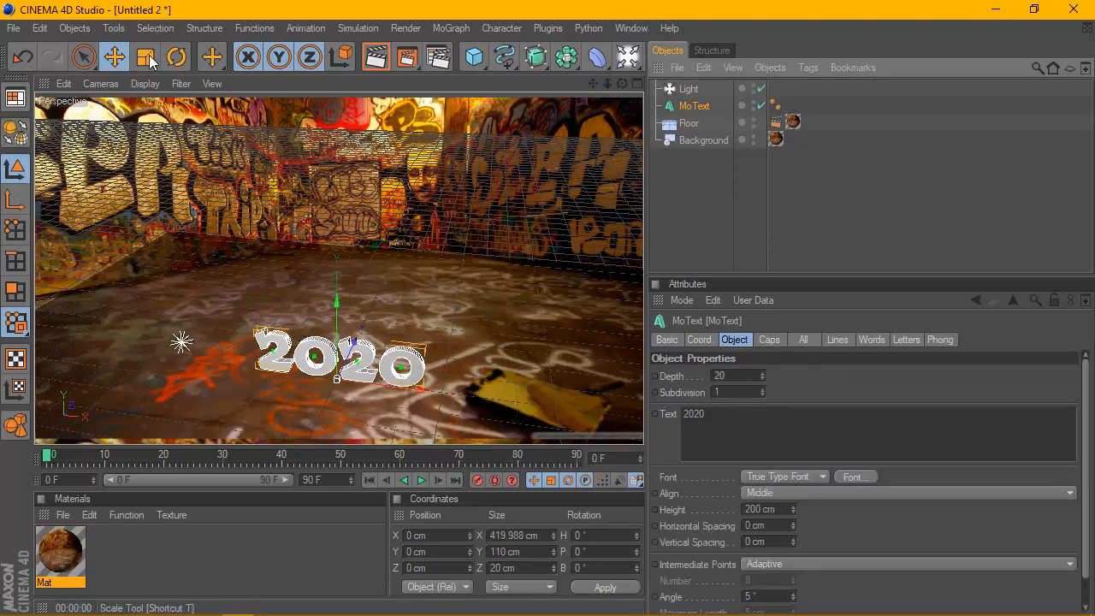
{"action": "mouse_move", "coordinate": [394, 226]}
{"action": "left_mouse_down"}
{"action": "mouse_move", "coordinate": [403, 236]}
{"action": "mouse_move", "coordinate": [383, 238]}
{"action": "left_mouse_up"}
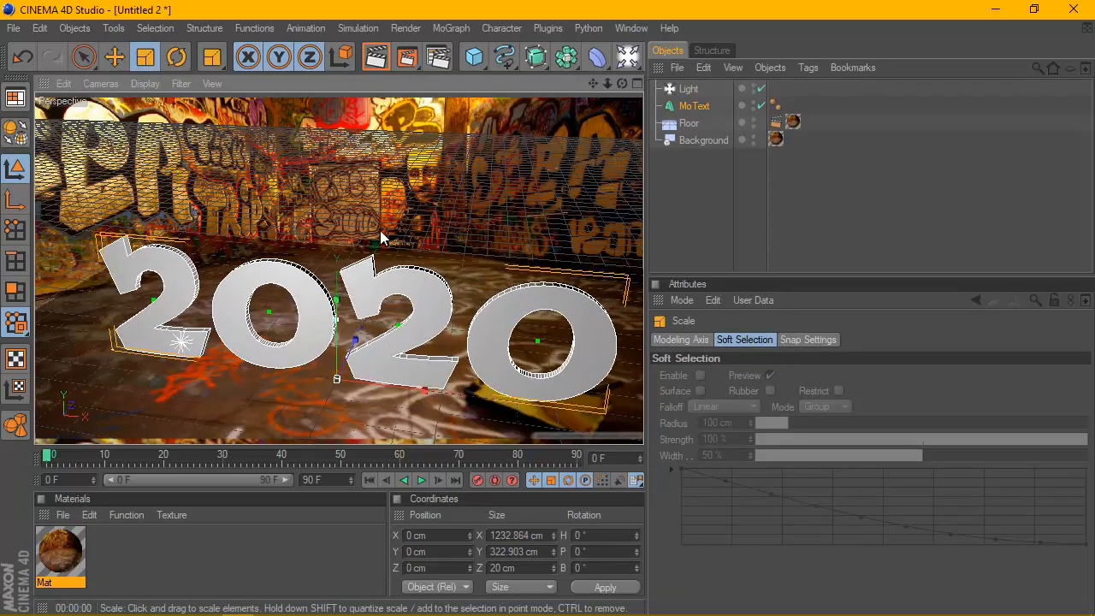
{"action": "left_click", "coordinate": [375, 57]}
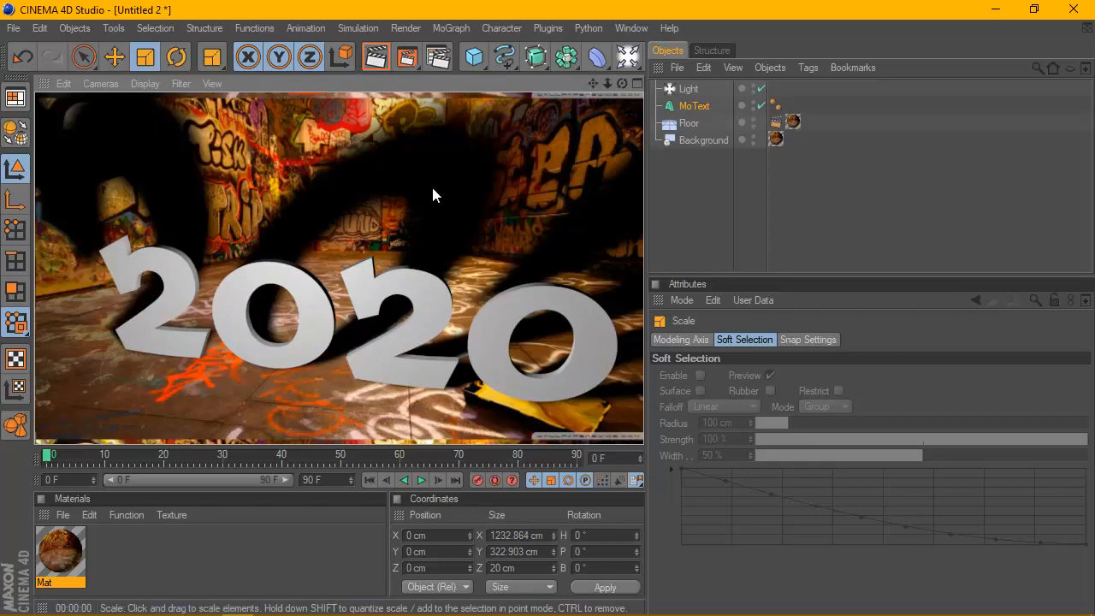
Move the light farther from the enlarged text, to about X -810, Y 569 and Z -895 cm, and render the view.
{"action": "left_click", "coordinate": [687, 89]}
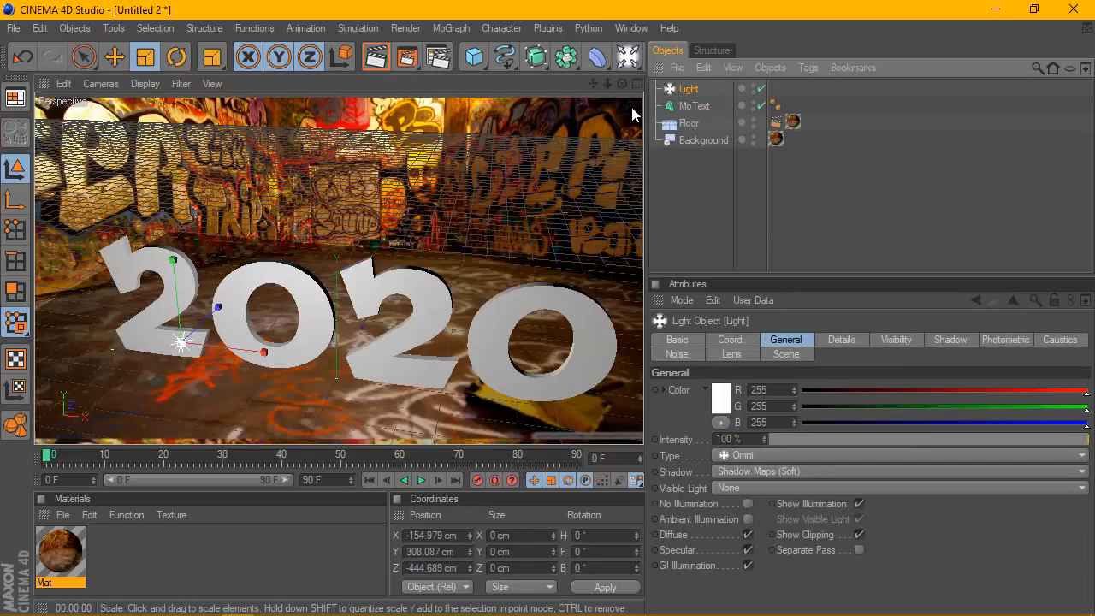
{"action": "left_click", "coordinate": [636, 84]}
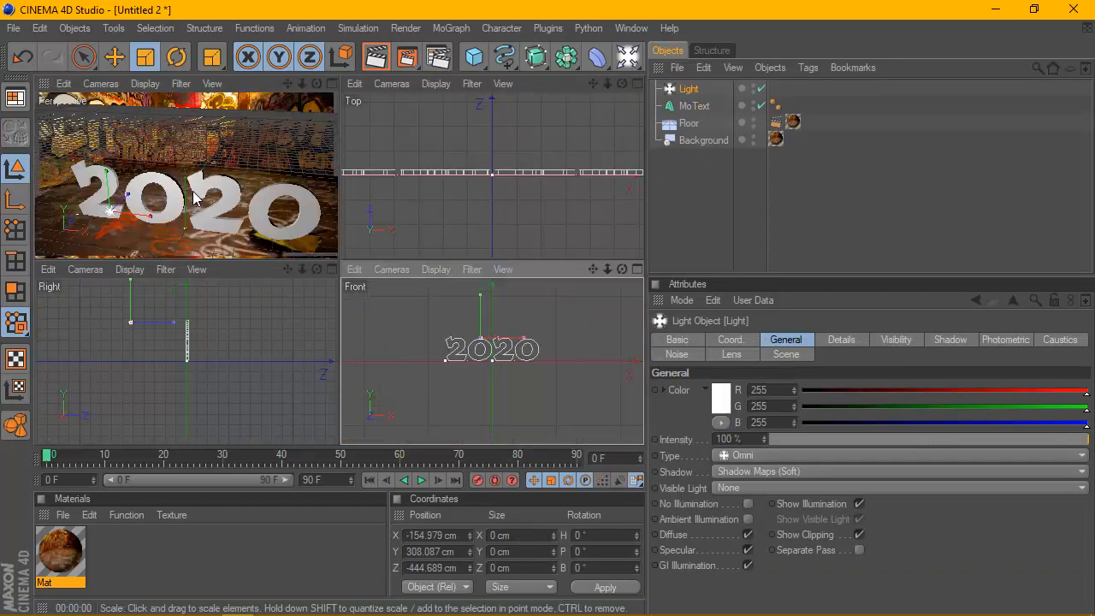
{"action": "left_click_drag", "start_coordinate": [161, 325], "coordinate": [162, 323]}
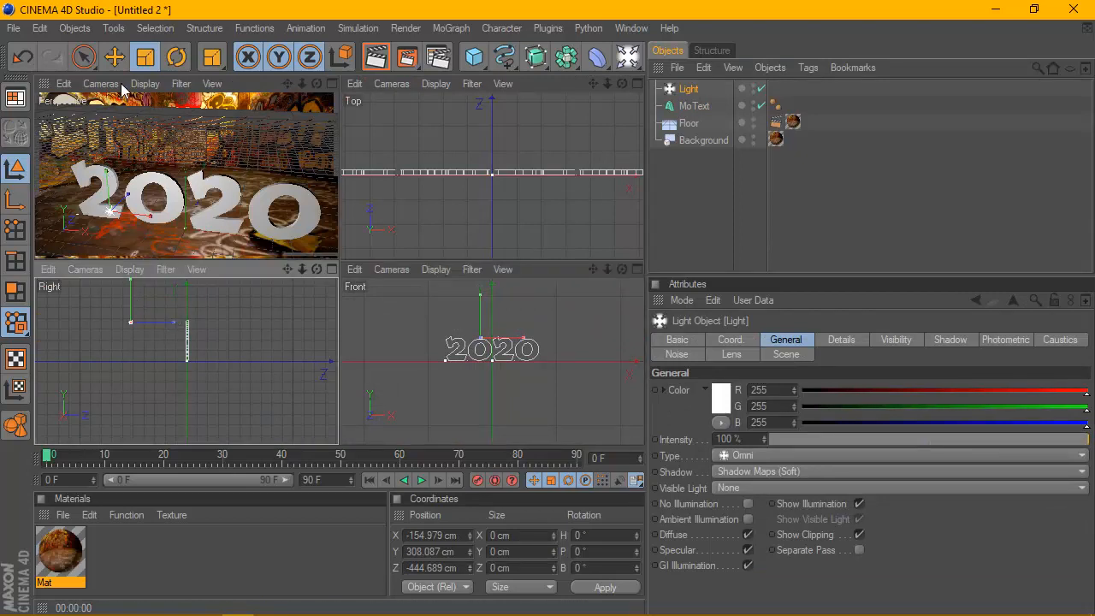
{"action": "key", "text": "ctrl+z"}
{"action": "key", "text": "e"}
{"action": "left_click_drag", "start_coordinate": [200, 292], "coordinate": [39, 164]}
{"action": "scroll", "coordinate": [235, 318], "scroll_direction": "down", "scroll_amount": 1}
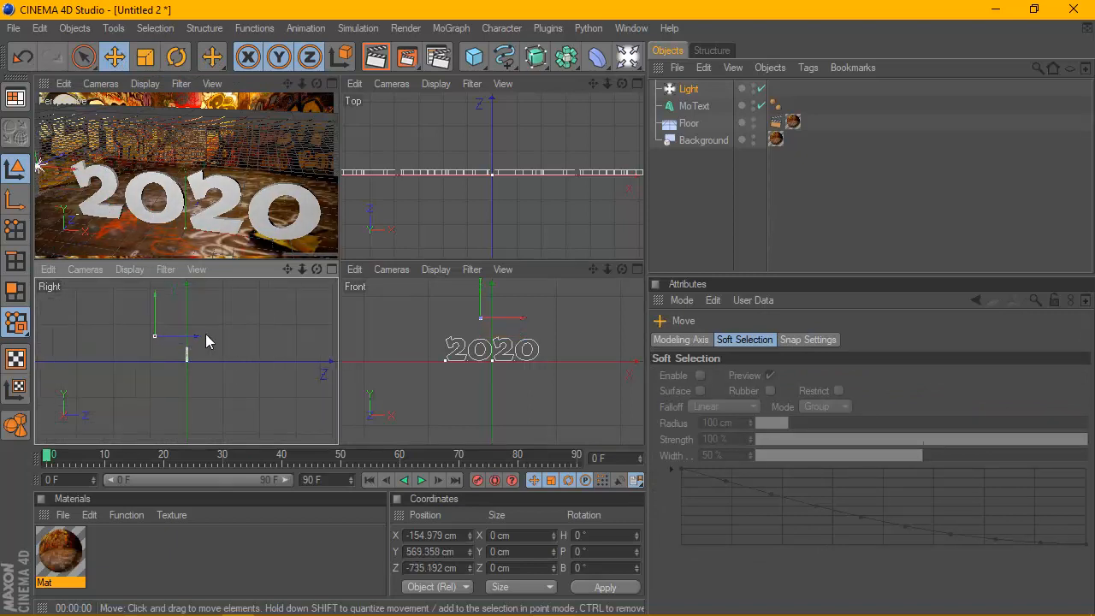
{"action": "left_click_drag", "start_coordinate": [193, 334], "coordinate": [186, 331]}
{"action": "scroll", "coordinate": [467, 328], "scroll_direction": "down", "scroll_amount": 1}
{"action": "left_click_drag", "start_coordinate": [498, 330], "coordinate": [454, 330]}
{"action": "key", "text": "F1"}
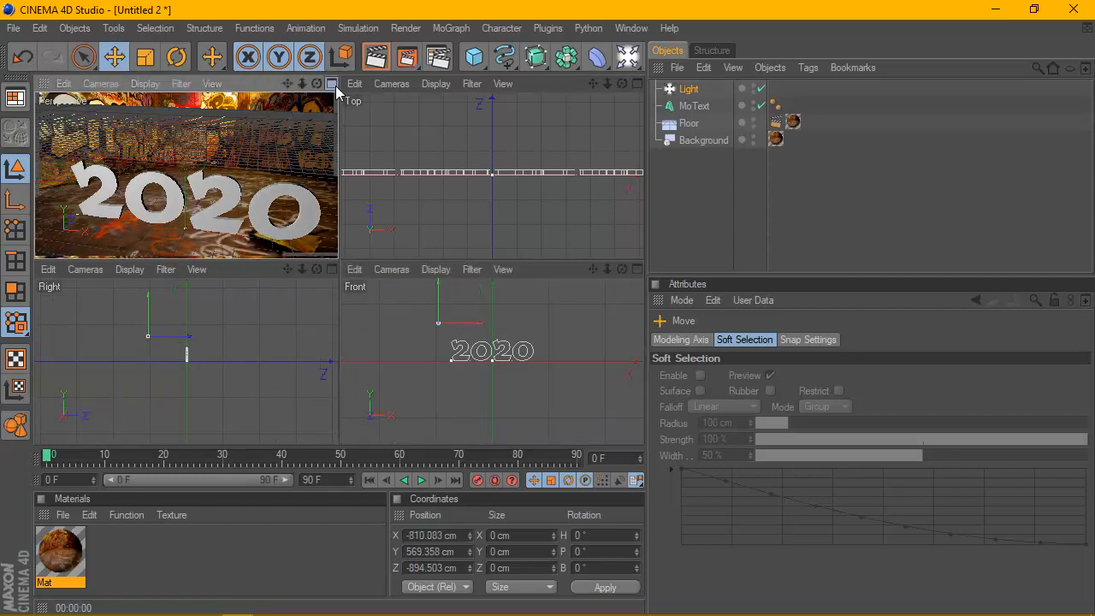
{"action": "left_click", "coordinate": [369, 69]}
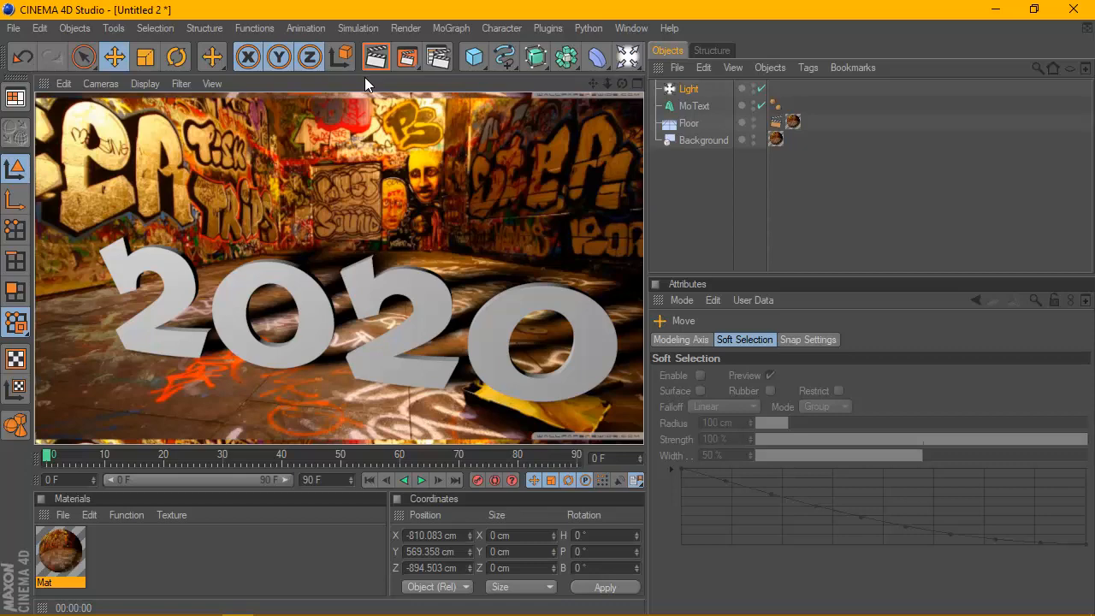
Undo the latest light moves and the enlargement of the 2020 text.
{"action": "left_click", "coordinate": [40, 28]}
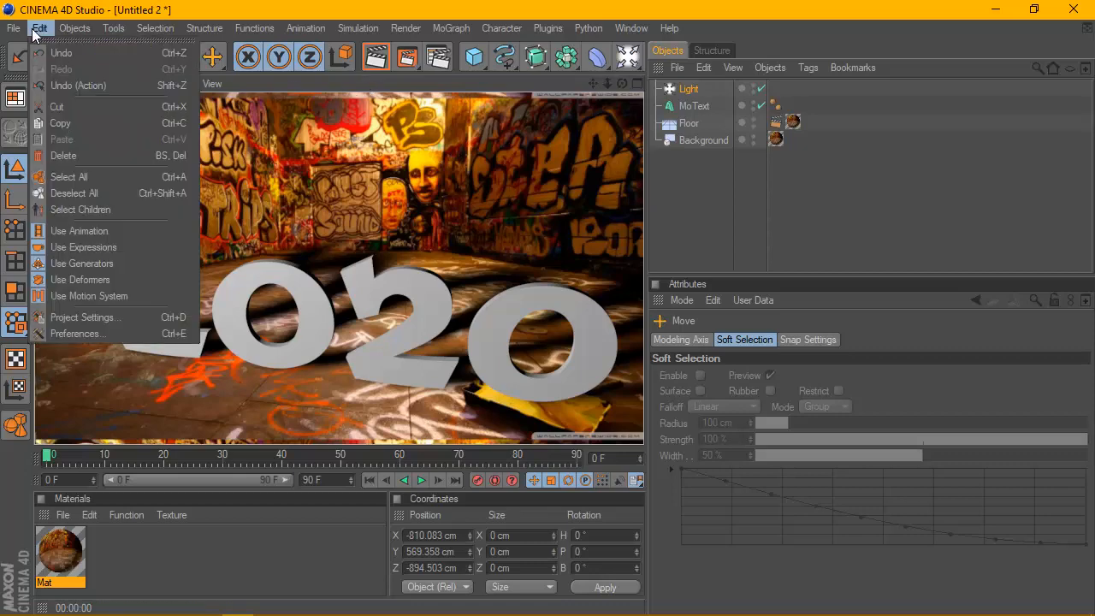
{"action": "left_click", "coordinate": [60, 53]}
{"action": "left_click", "coordinate": [40, 29]}
{"action": "left_click", "coordinate": [54, 53]}
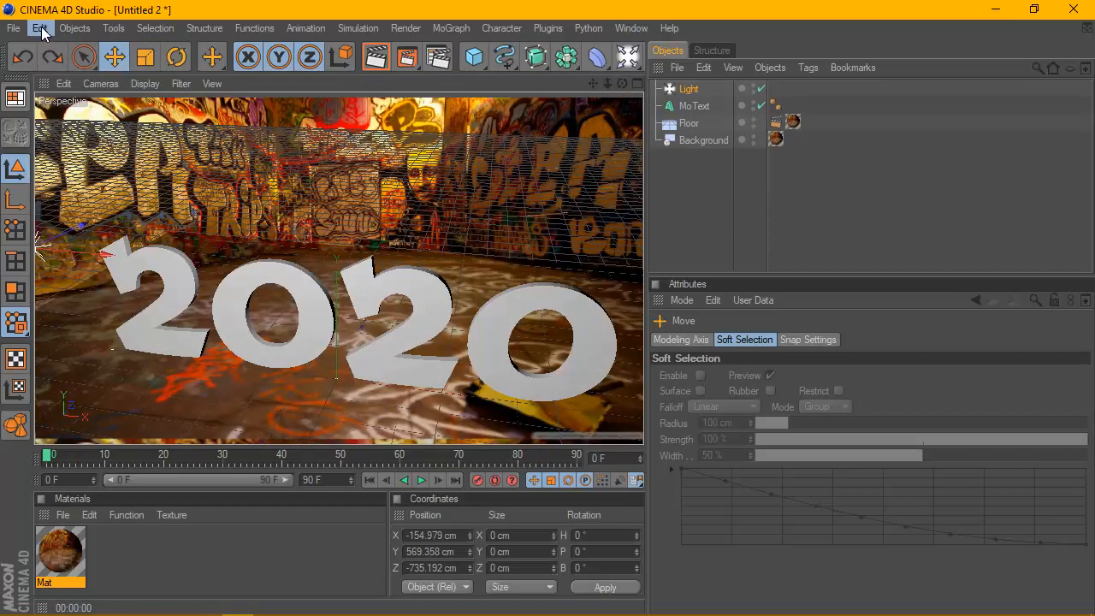
{"action": "left_click", "coordinate": [40, 28]}
{"action": "left_click", "coordinate": [57, 54]}
{"action": "left_click", "coordinate": [46, 27]}
{"action": "left_click", "coordinate": [57, 53]}
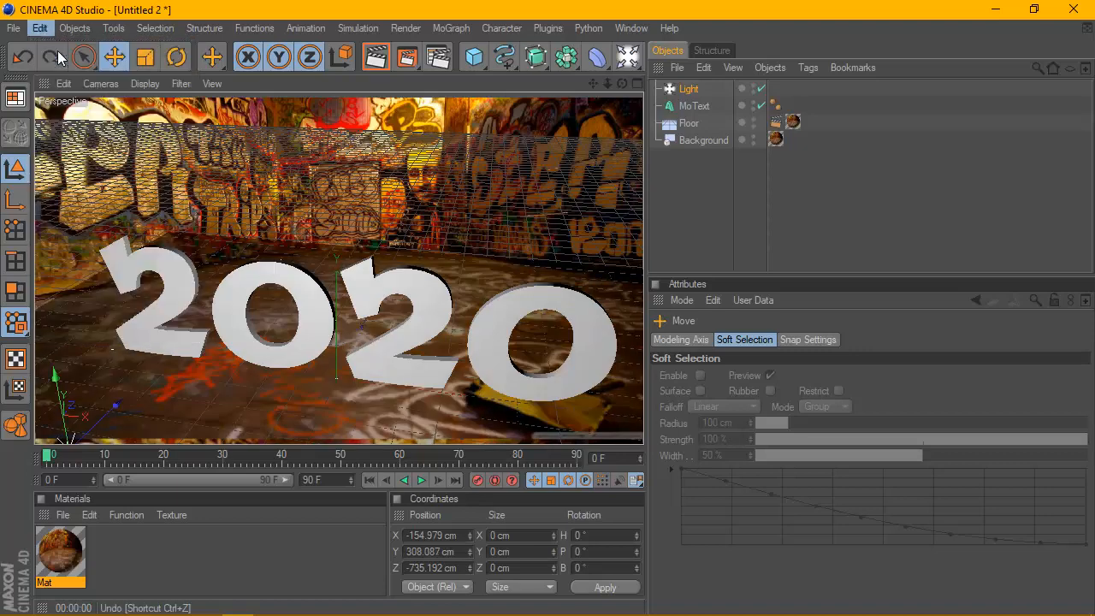
{"action": "left_click", "coordinate": [40, 28]}
{"action": "left_click", "coordinate": [56, 55]}
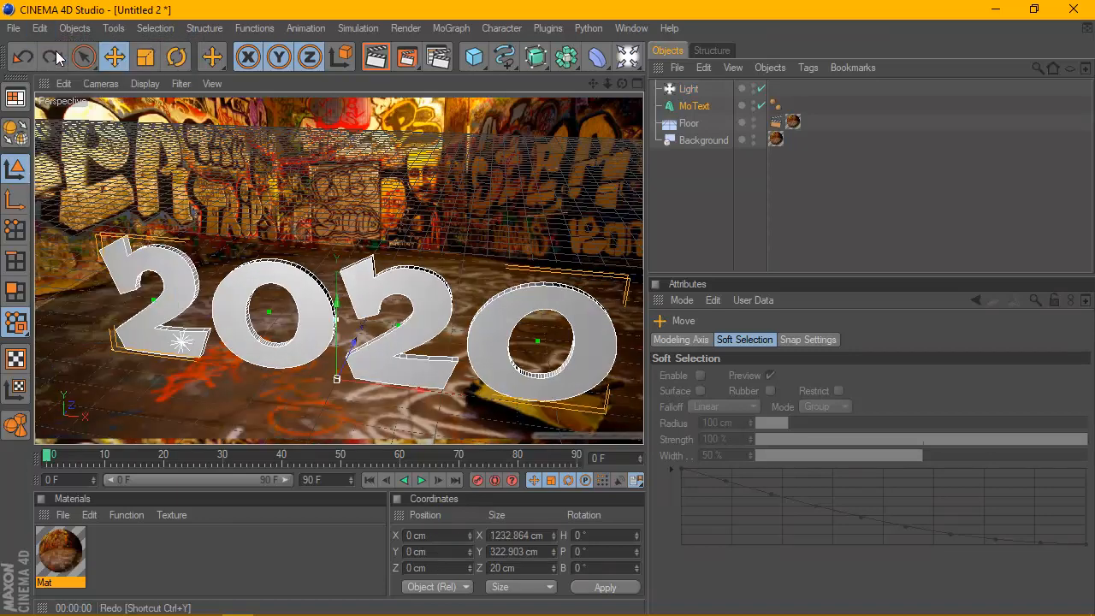
{"action": "left_click", "coordinate": [44, 28]}
{"action": "left_click", "coordinate": [59, 49]}
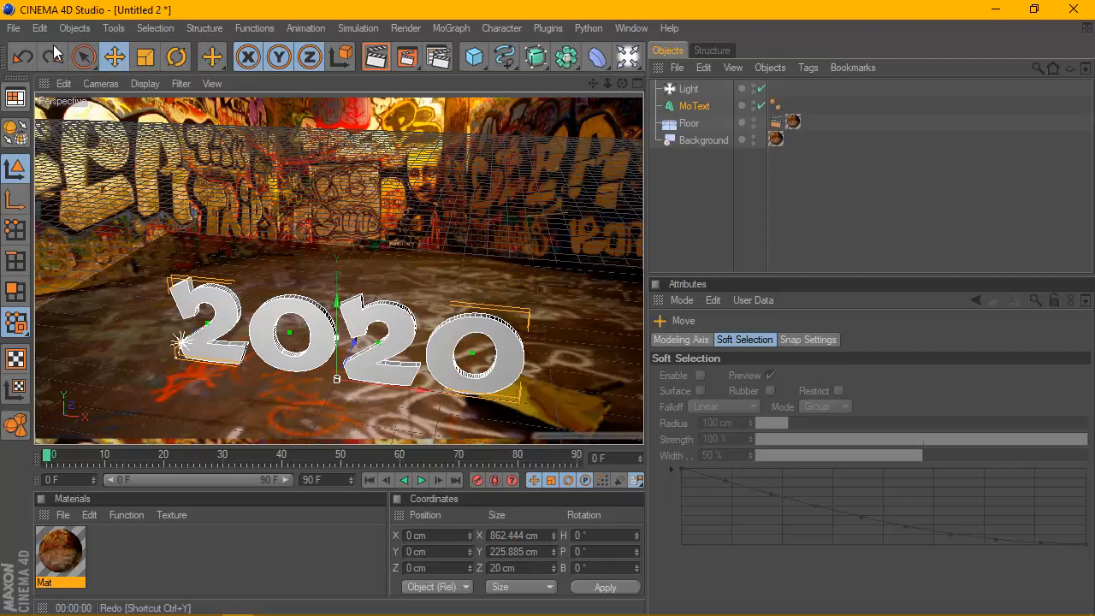
{"action": "left_click", "coordinate": [40, 28]}
{"action": "left_click", "coordinate": [59, 49]}
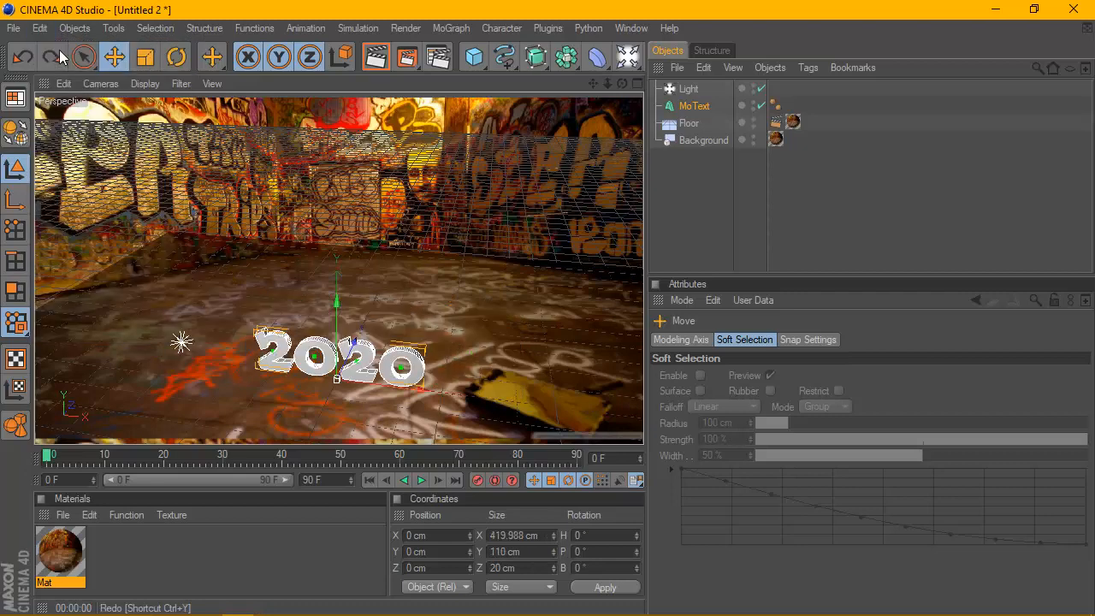
{"action": "left_click", "coordinate": [41, 29]}
{"action": "left_click", "coordinate": [53, 53]}
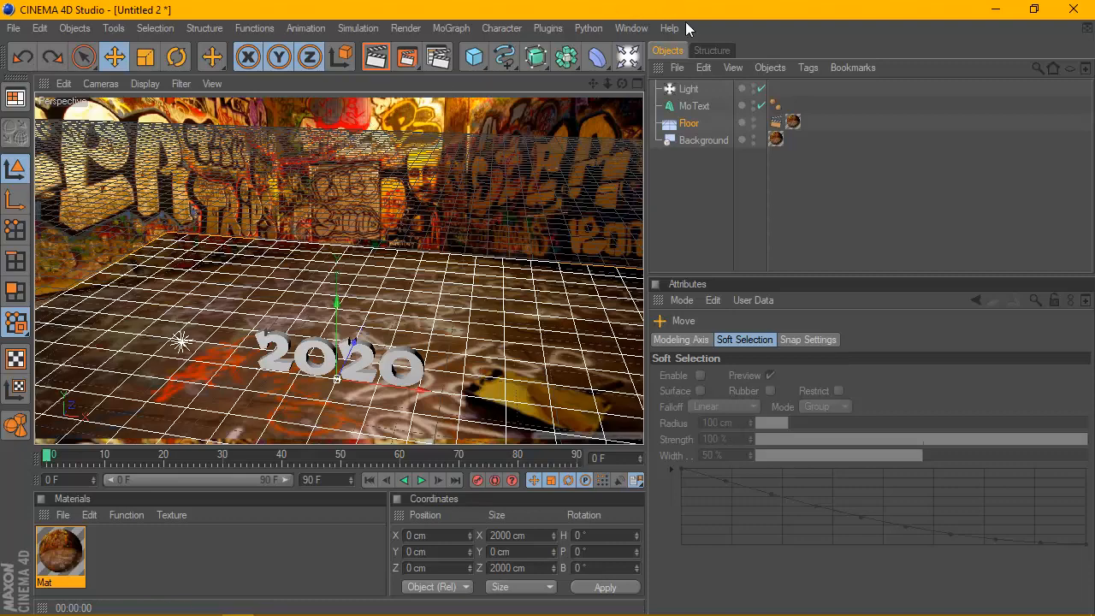
Select the 2020 text and frame it larger near the middle of the graffiti floor.
{"action": "left_click", "coordinate": [690, 111]}
{"action": "left_click_drag", "start_coordinate": [596, 85], "coordinate": [605, 32]}
{"action": "left_click", "coordinate": [751, 89]}
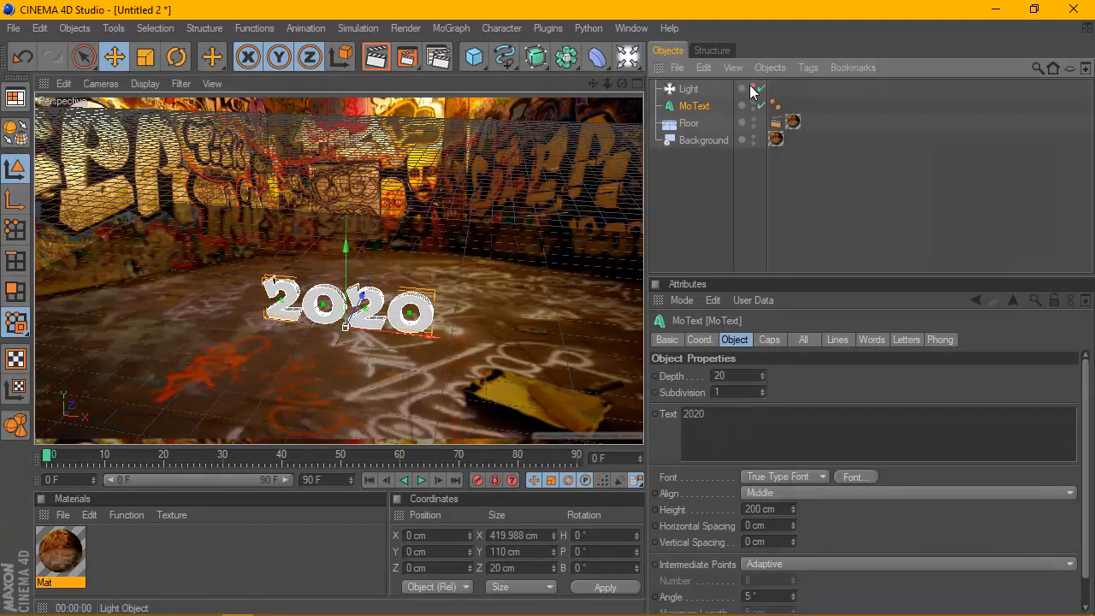
{"action": "left_click", "coordinate": [751, 89]}
{"action": "scroll", "coordinate": [426, 210], "scroll_direction": "up", "scroll_amount": 5}
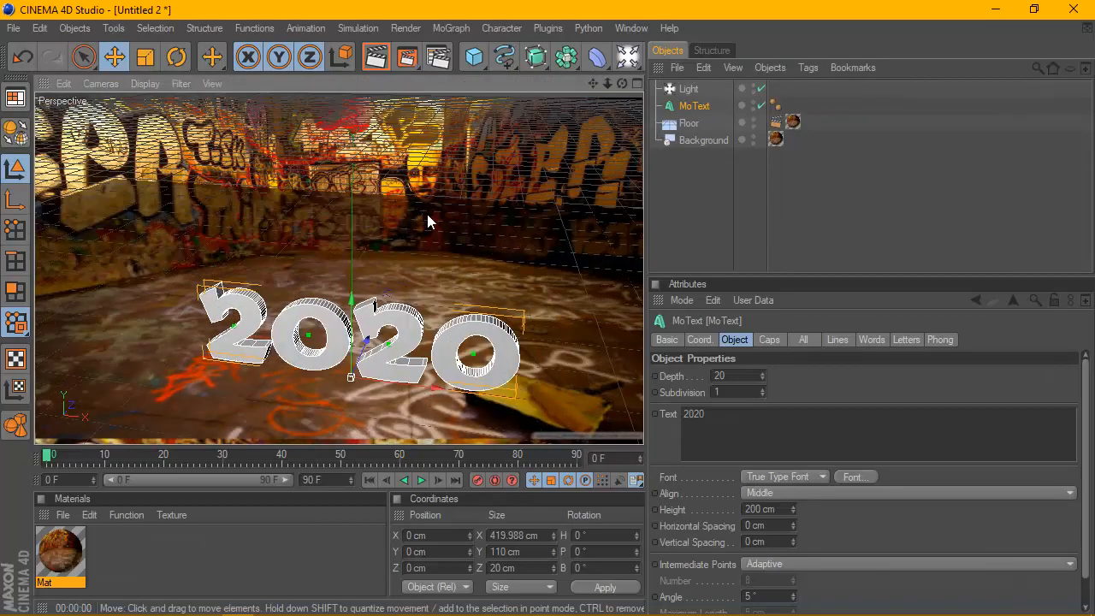
{"action": "left_click_drag", "start_coordinate": [599, 84], "coordinate": [442, 183]}
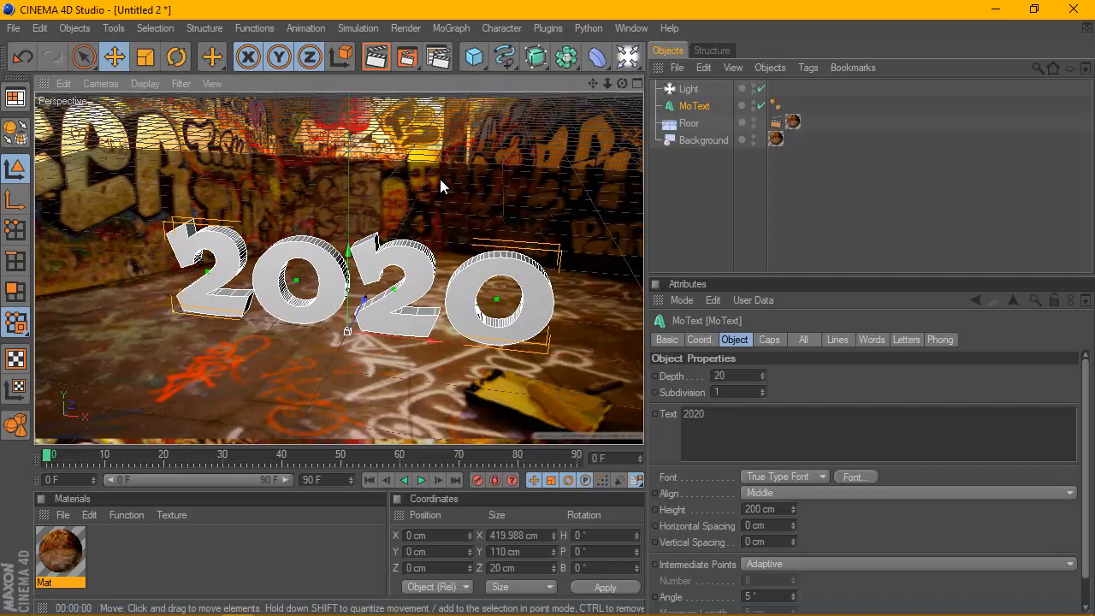
Frame the 2020 text larger and closer on the graffiti floor, and render the view to check the composition.
{"action": "left_click", "coordinate": [379, 64]}
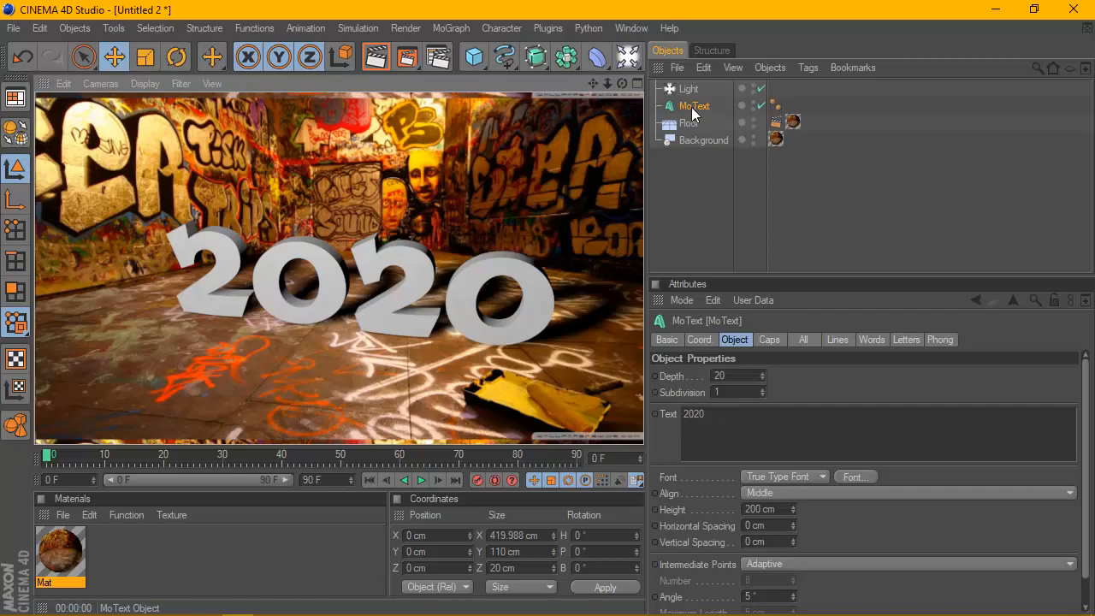
{"action": "scroll", "coordinate": [483, 187], "scroll_direction": "up", "scroll_amount": 3}
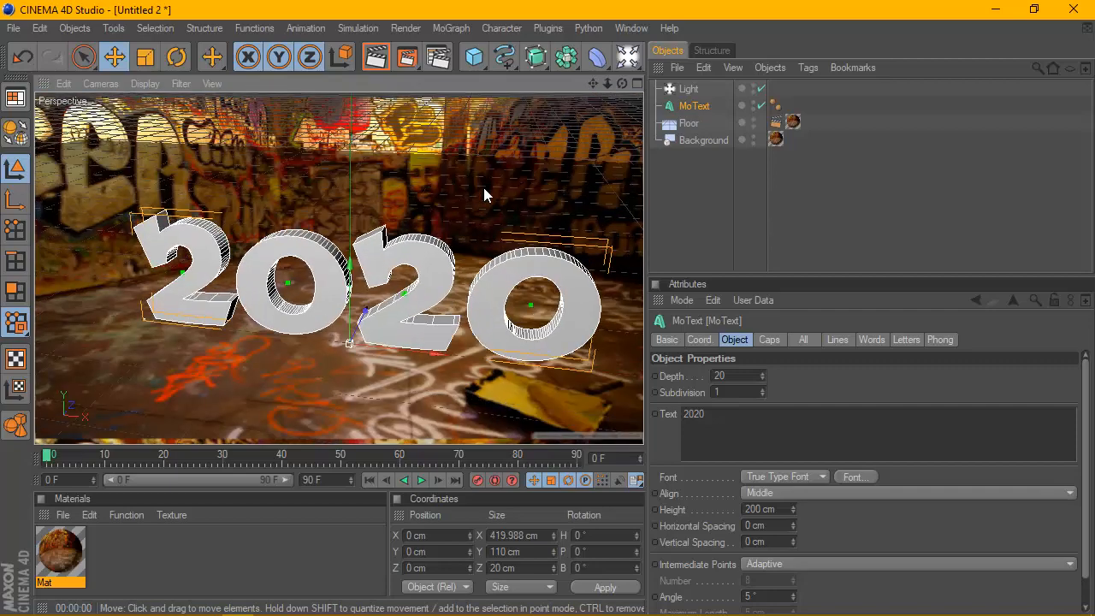
{"action": "left_click_drag", "start_coordinate": [593, 83], "coordinate": [575, 94]}
{"action": "left_click", "coordinate": [378, 57]}
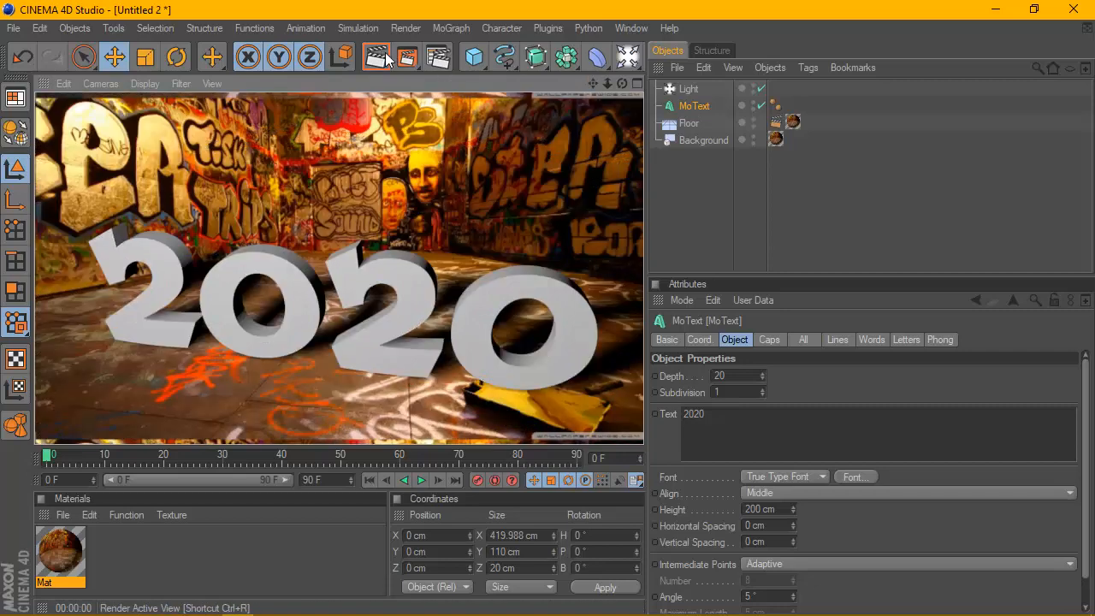
Lower the 2020 text to about Y -4 cm so it sits on the floor, and render the view.
{"action": "left_click", "coordinate": [693, 116]}
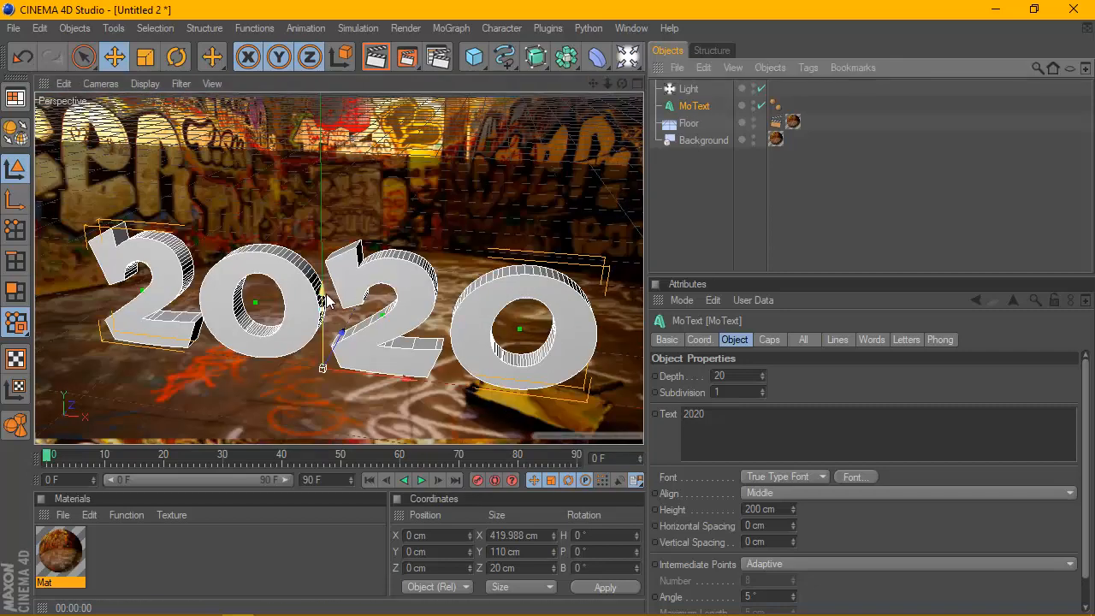
{"action": "left_click_drag", "start_coordinate": [322, 359], "coordinate": [321, 366]}
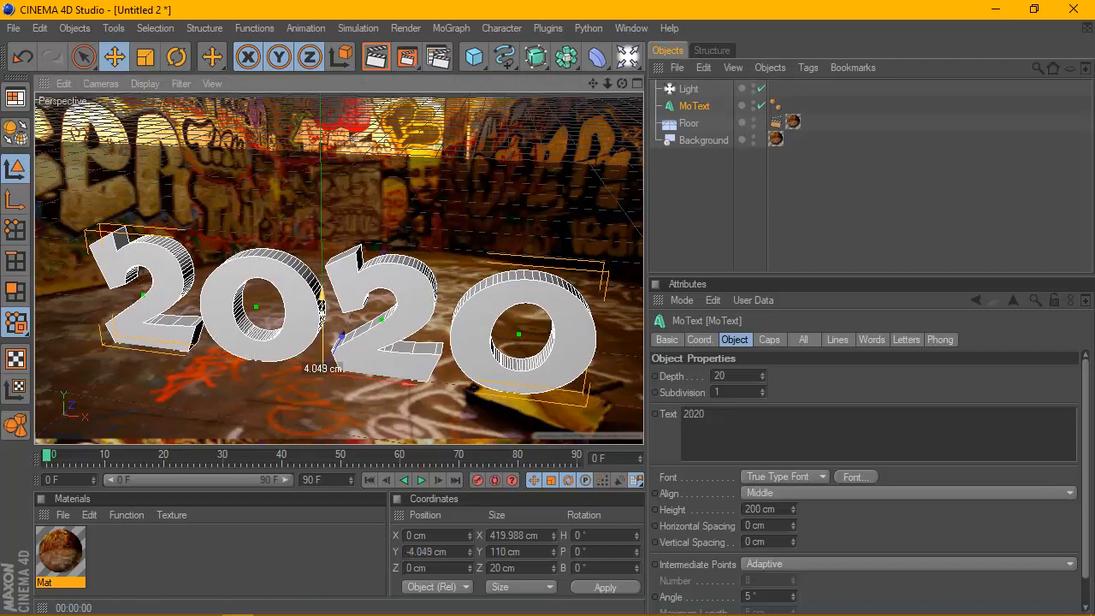
{"action": "left_click", "coordinate": [379, 58]}
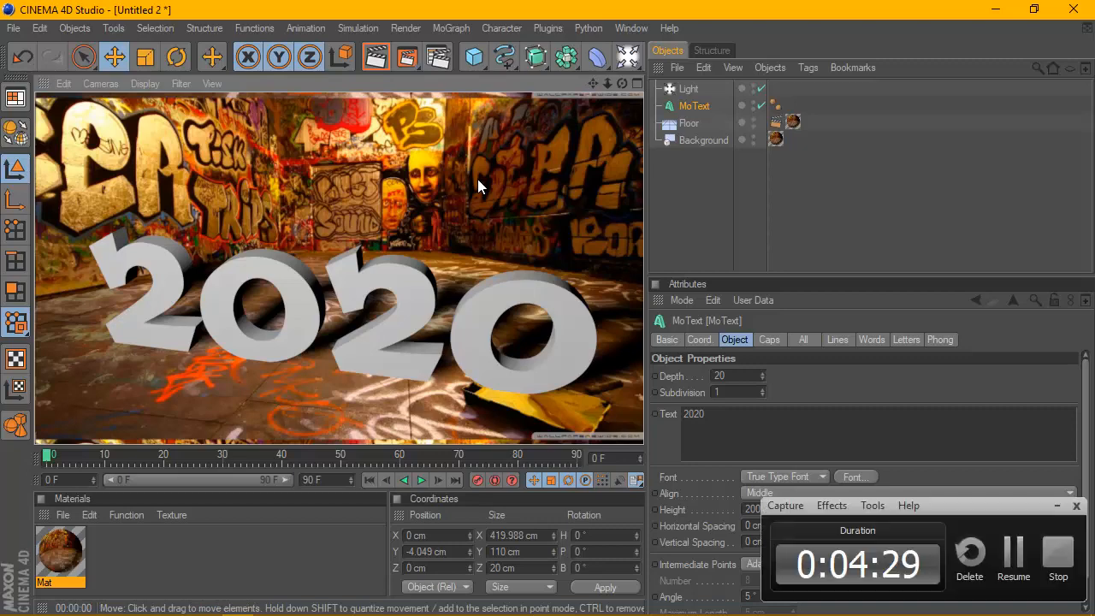
Set the 2020 text's extrusion depth to 100, deselect it and render the view.
{"action": "left_click", "coordinate": [622, 83]}
{"action": "left_click", "coordinate": [687, 111]}
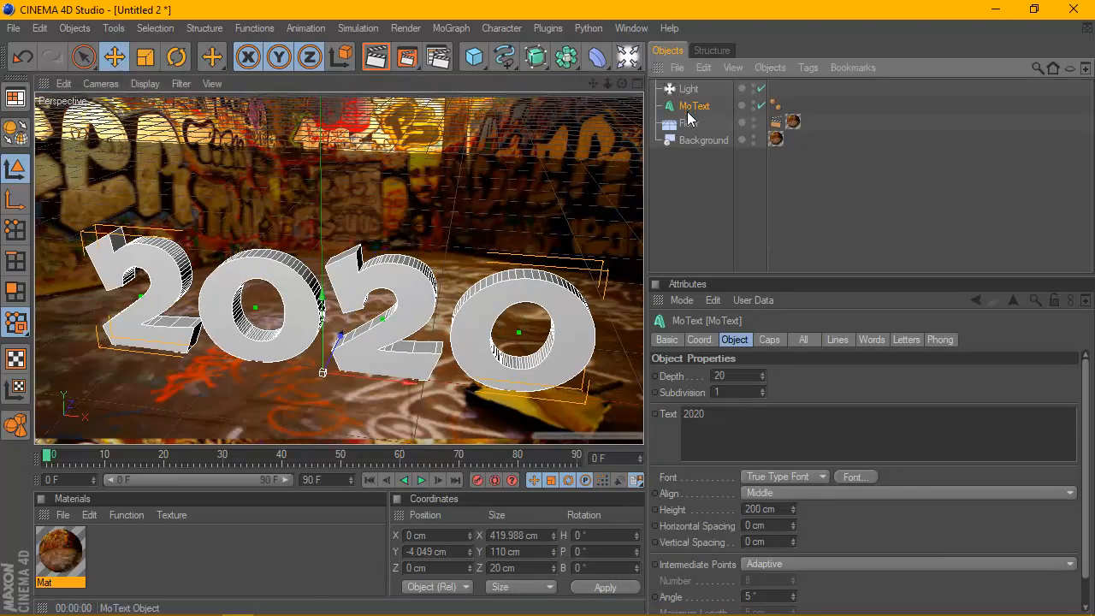
{"action": "double_click", "coordinate": [727, 375]}
{"action": "type", "text": "100"}
{"action": "key", "text": "Return"}
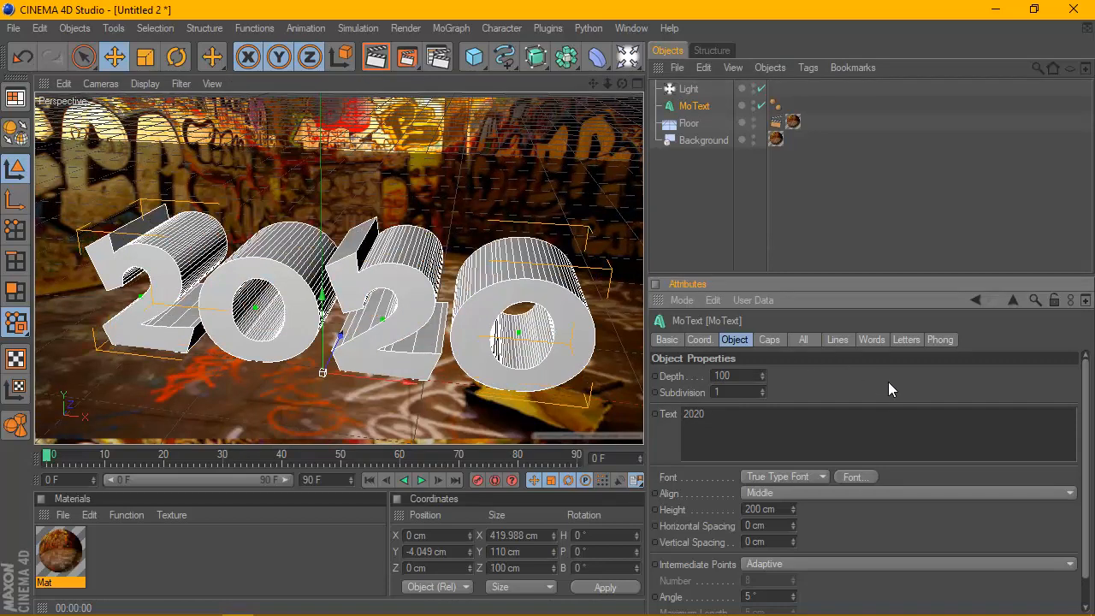
{"action": "left_click", "coordinate": [375, 57]}
{"action": "left_click", "coordinate": [694, 188]}
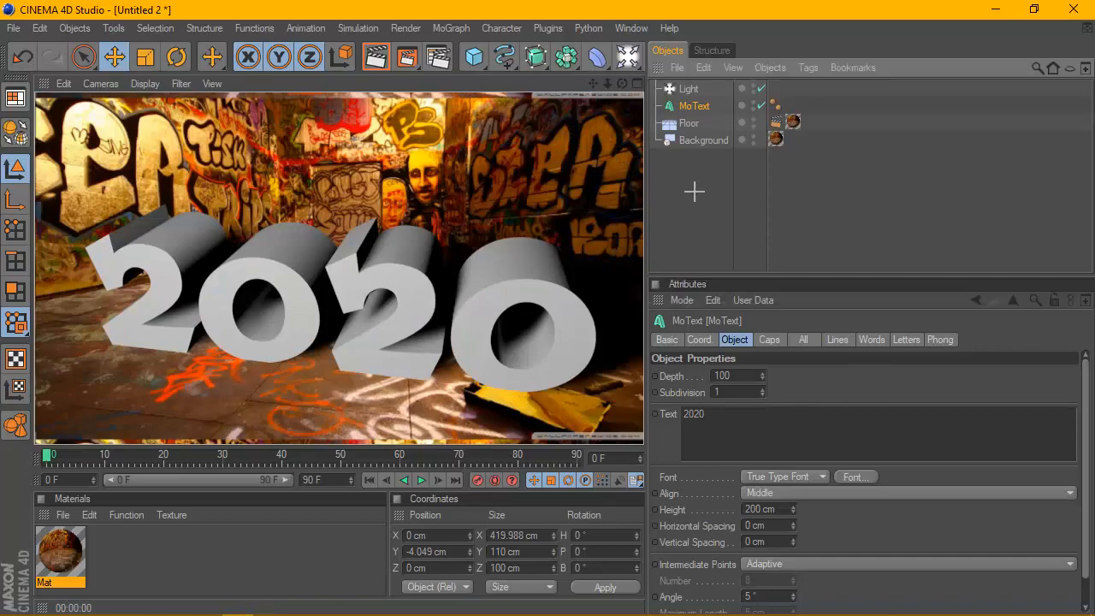
{"action": "left_click", "coordinate": [384, 63]}
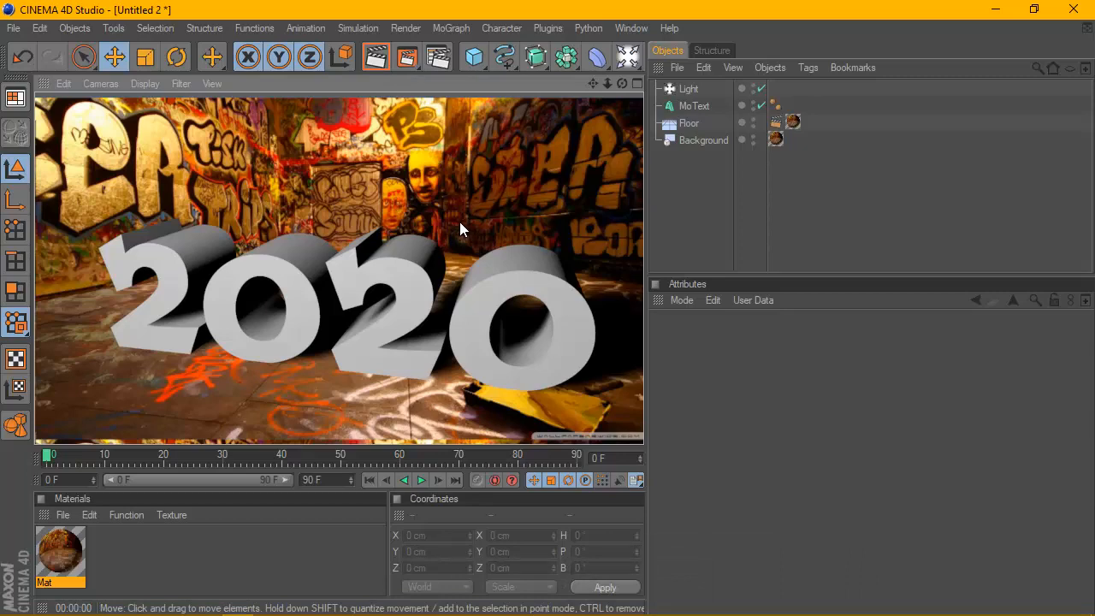
Move the light closer to the text, to about X -35, Y 121 and Z -313 cm, and render the view.
{"action": "left_click", "coordinate": [676, 89]}
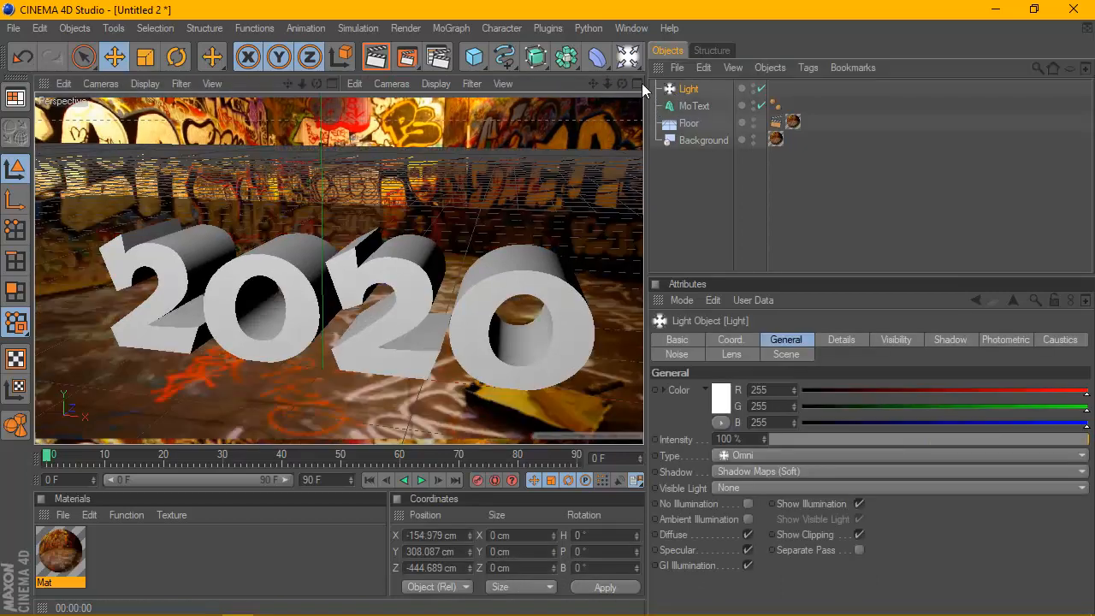
{"action": "left_click", "coordinate": [637, 83]}
{"action": "left_click_drag", "start_coordinate": [196, 351], "coordinate": [178, 311]}
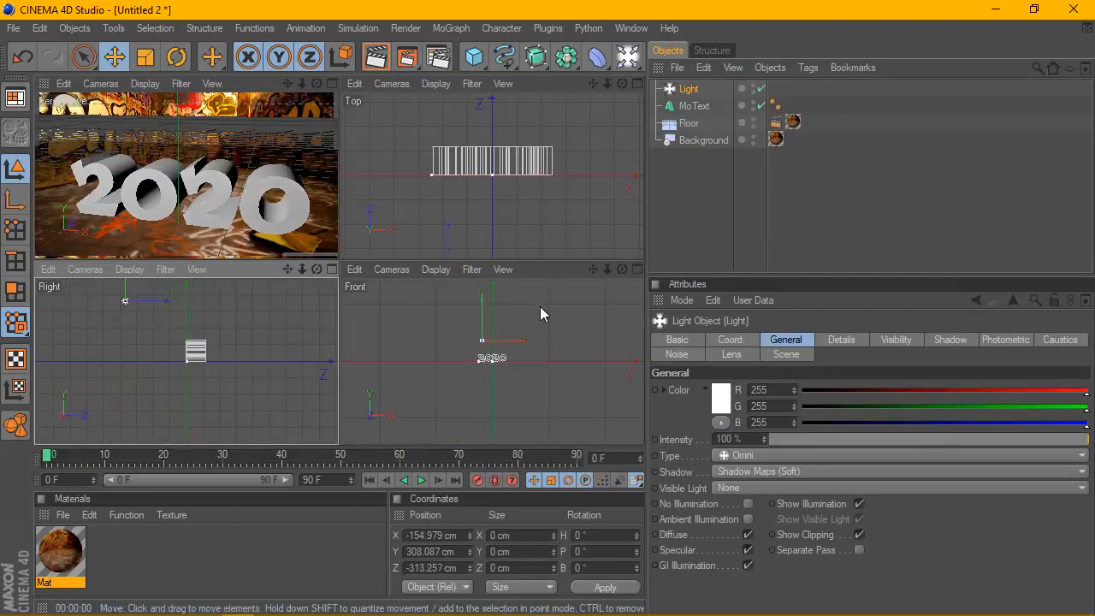
{"action": "scroll", "coordinate": [540, 310], "scroll_direction": "up", "scroll_amount": 3}
{"action": "left_click_drag", "start_coordinate": [473, 301], "coordinate": [487, 327]}
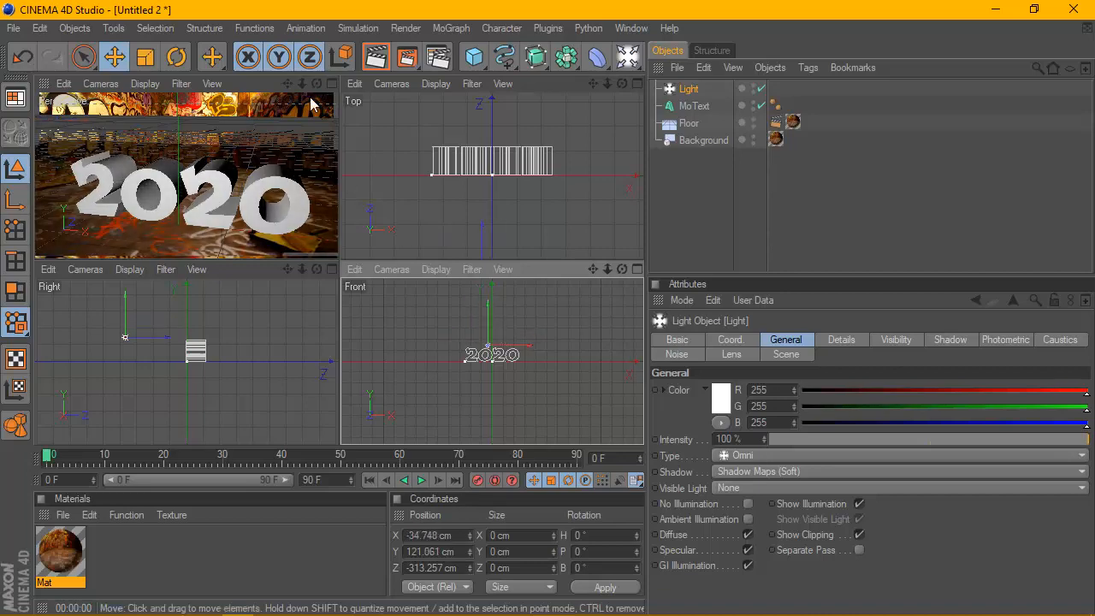
{"action": "key", "text": "F1"}
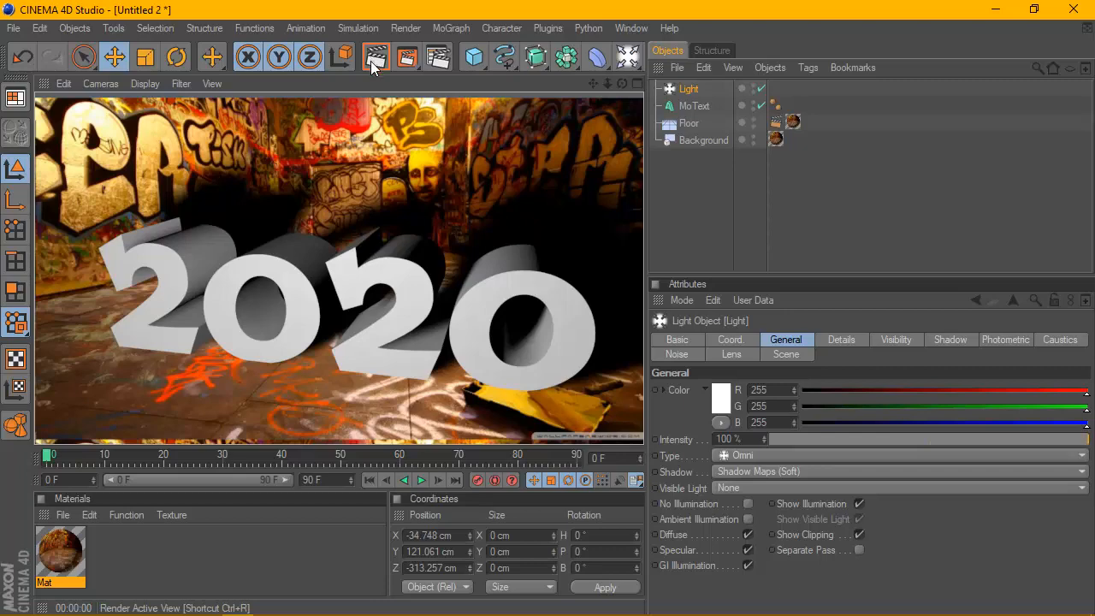
Duplicate the light, move the copy behind the text to about Z 392 cm, and render the view.
{"action": "left_click", "coordinate": [637, 83]}
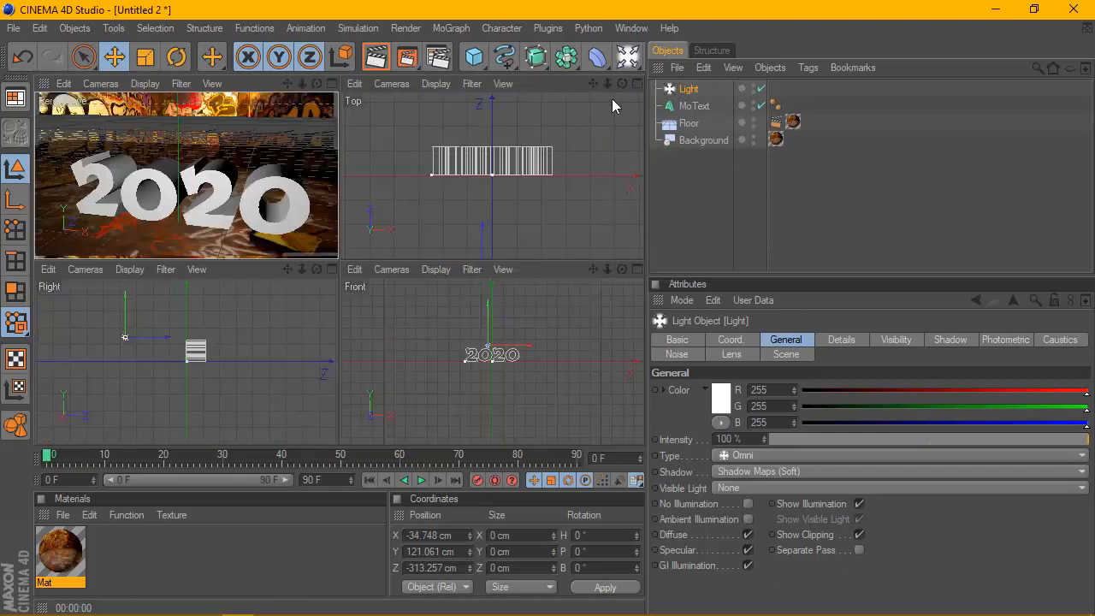
{"action": "left_click", "coordinate": [689, 93]}
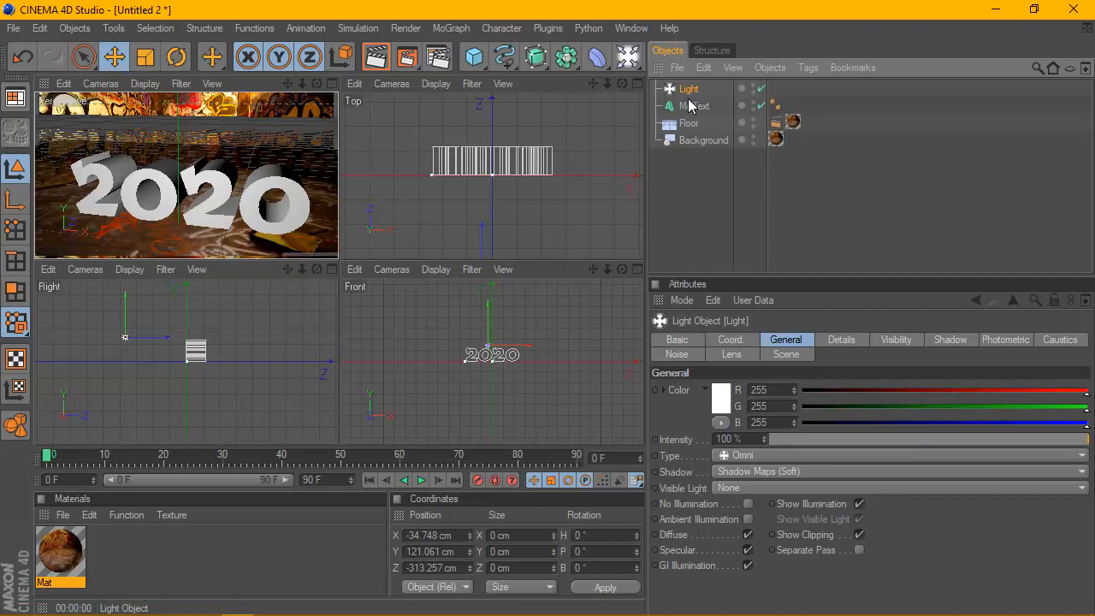
{"action": "left_click_drag", "start_coordinate": [688, 92], "coordinate": [688, 99], "text": "ctrl"}
{"action": "left_click_drag", "start_coordinate": [166, 337], "coordinate": [263, 337]}
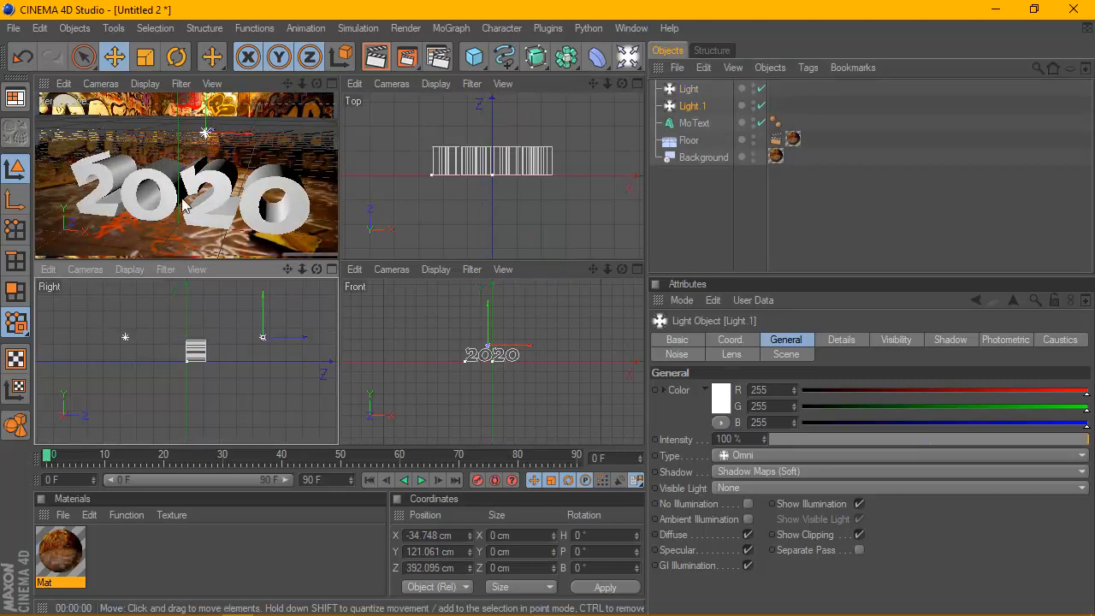
{"action": "left_click", "coordinate": [331, 83]}
{"action": "left_click", "coordinate": [375, 58]}
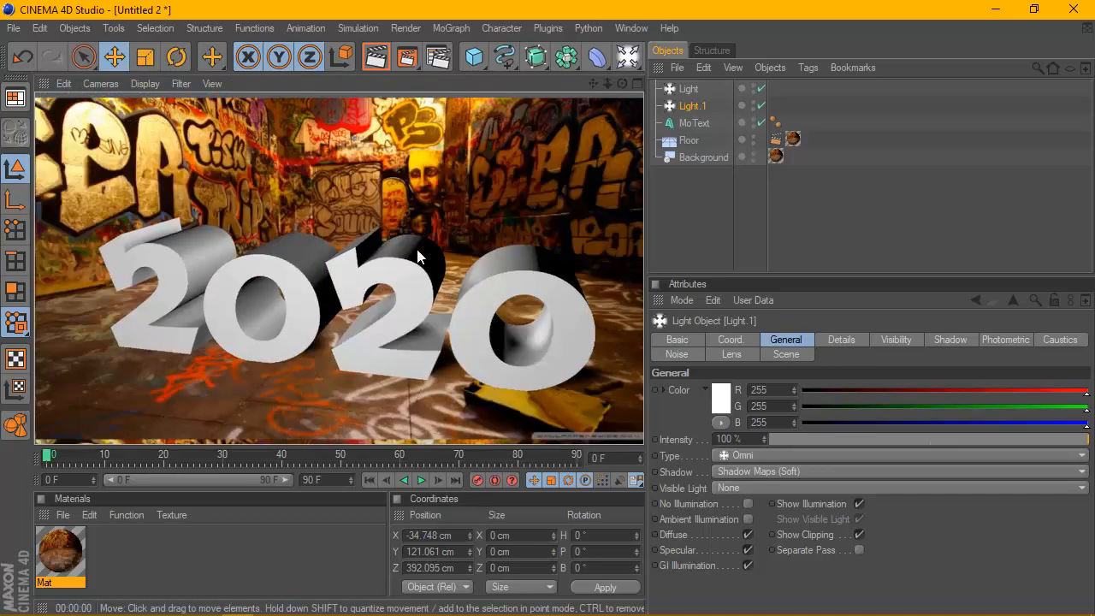
Move the original front light nearer the text's center, to about X -3 and Z -248 cm.
{"action": "left_click", "coordinate": [635, 83]}
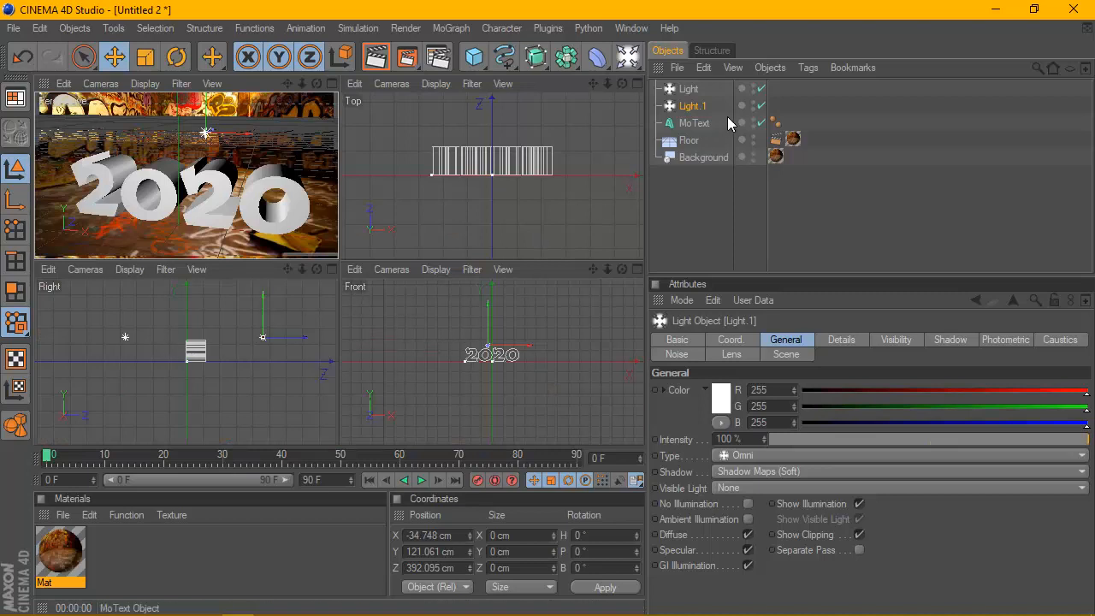
{"action": "left_click", "coordinate": [694, 89]}
{"action": "left_click_drag", "start_coordinate": [175, 337], "coordinate": [188, 338]}
{"action": "scroll", "coordinate": [514, 358], "scroll_direction": "up", "scroll_amount": 2}
{"action": "scroll", "coordinate": [512, 351], "scroll_direction": "up", "scroll_amount": 1}
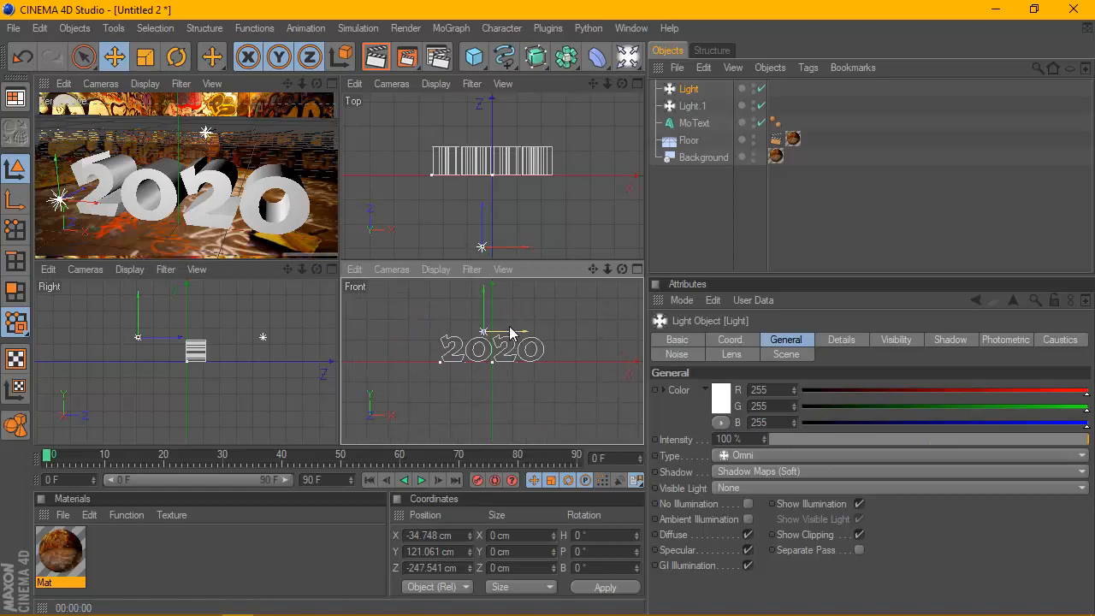
{"action": "left_click_drag", "start_coordinate": [504, 331], "coordinate": [513, 331]}
Bring the duplicated back light closer to the text, to about Z 340 cm, and render the view.
{"action": "left_click", "coordinate": [692, 106]}
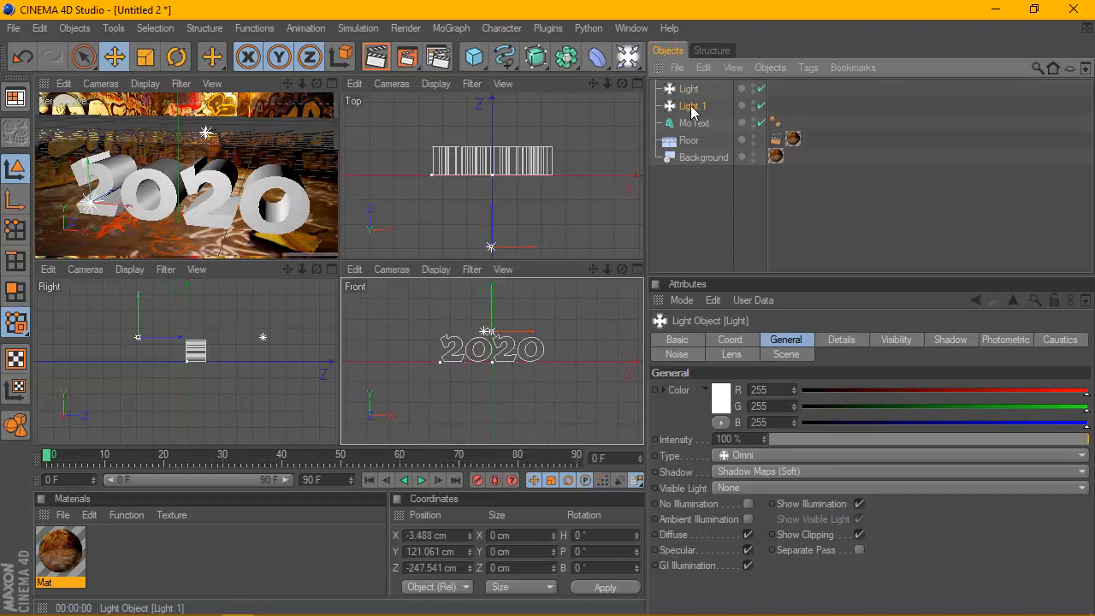
{"action": "left_click_drag", "start_coordinate": [300, 337], "coordinate": [296, 336]}
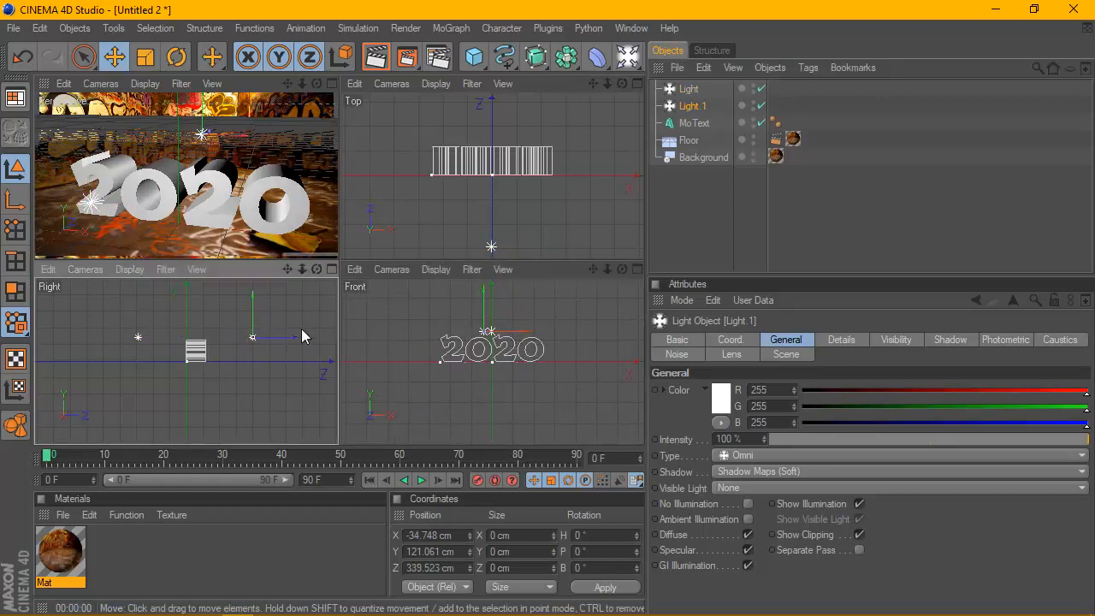
{"action": "left_click", "coordinate": [331, 83]}
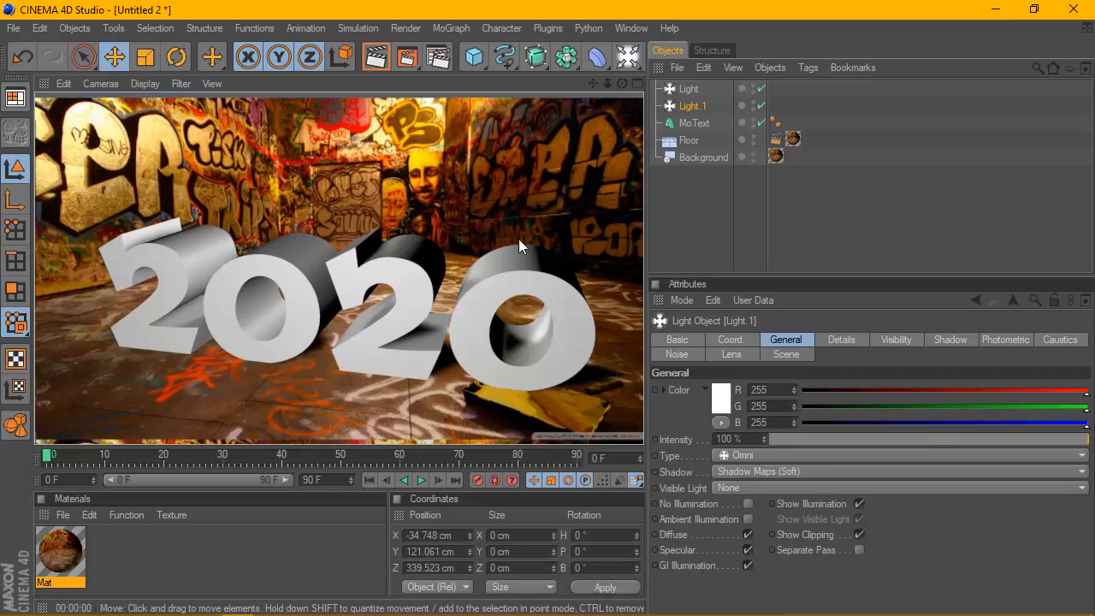
Give the 2020 text Fillet Caps at both start and end, with 5 steps each.
{"action": "left_click", "coordinate": [688, 122]}
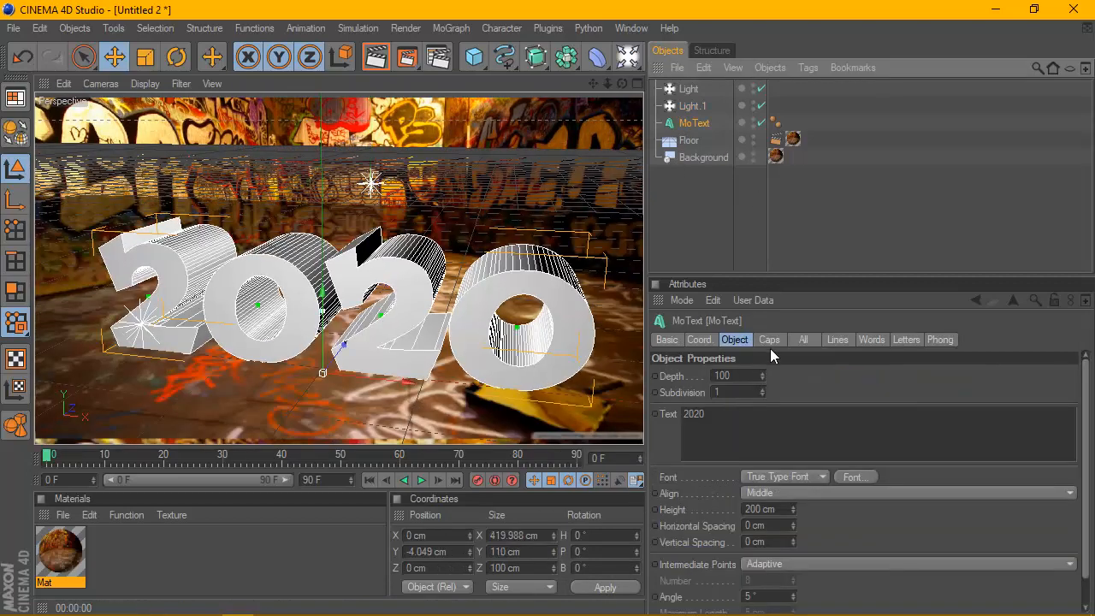
{"action": "left_click", "coordinate": [769, 342]}
{"action": "left_click", "coordinate": [750, 423]}
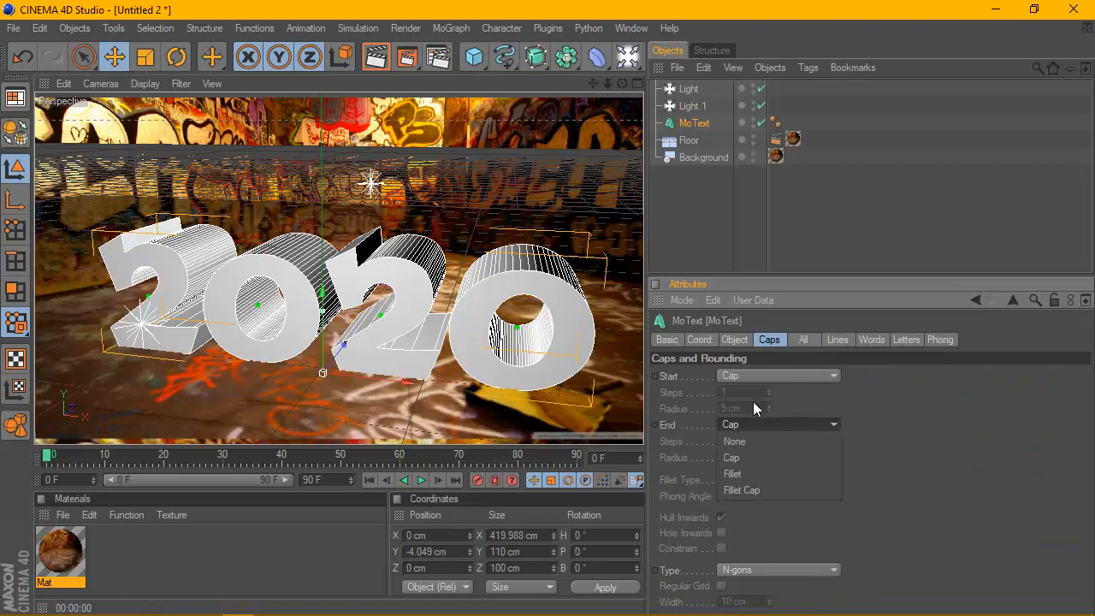
{"action": "left_click", "coordinate": [750, 489]}
{"action": "left_click", "coordinate": [762, 376]}
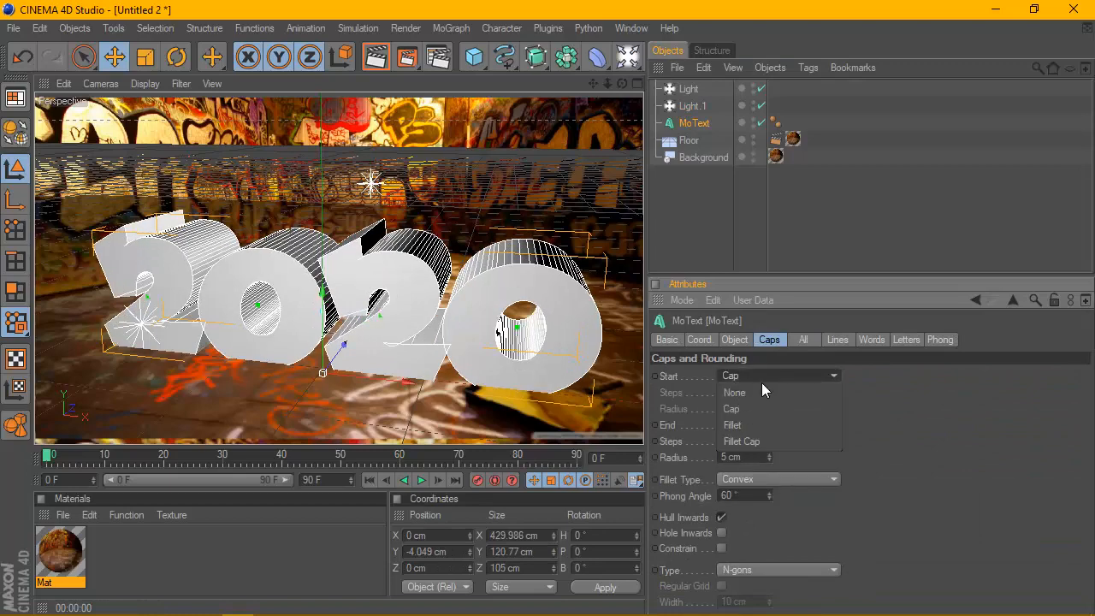
{"action": "left_click", "coordinate": [743, 441]}
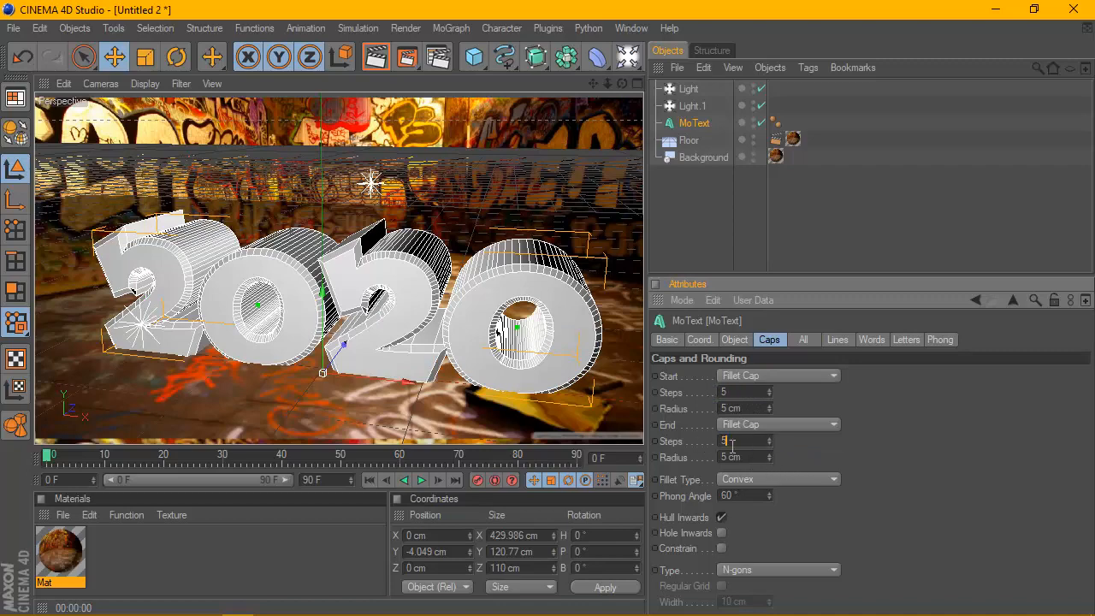
{"action": "type", "text": "5"}
{"action": "key", "text": "Return"}
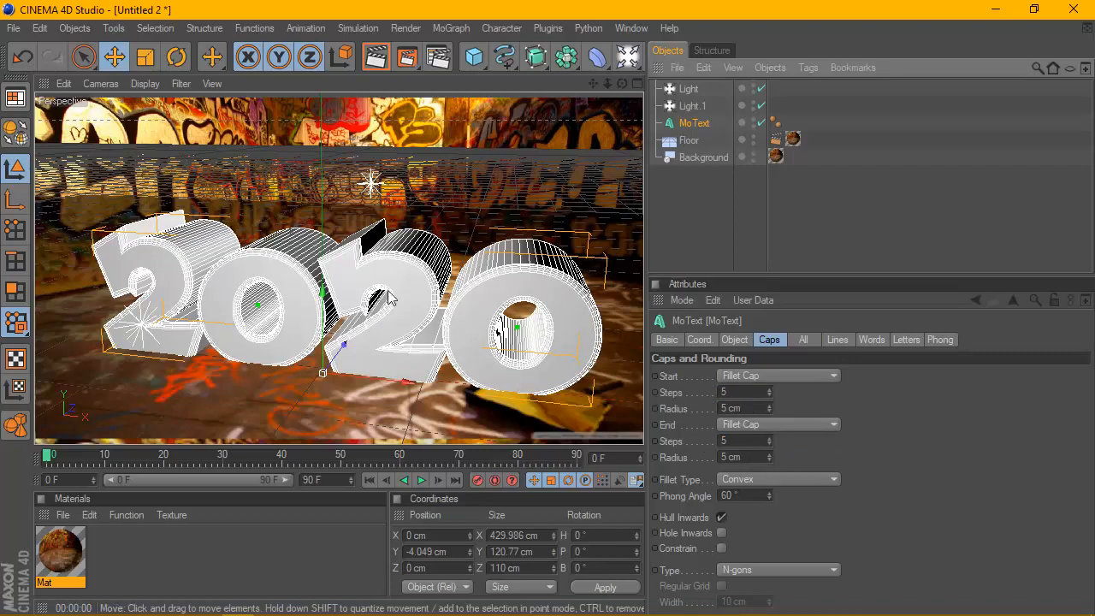
Raise the 2020 text to about Y -0.5 cm, fine-tune its framing on the floor and render the view.
{"action": "left_click_drag", "start_coordinate": [323, 312], "coordinate": [323, 306]}
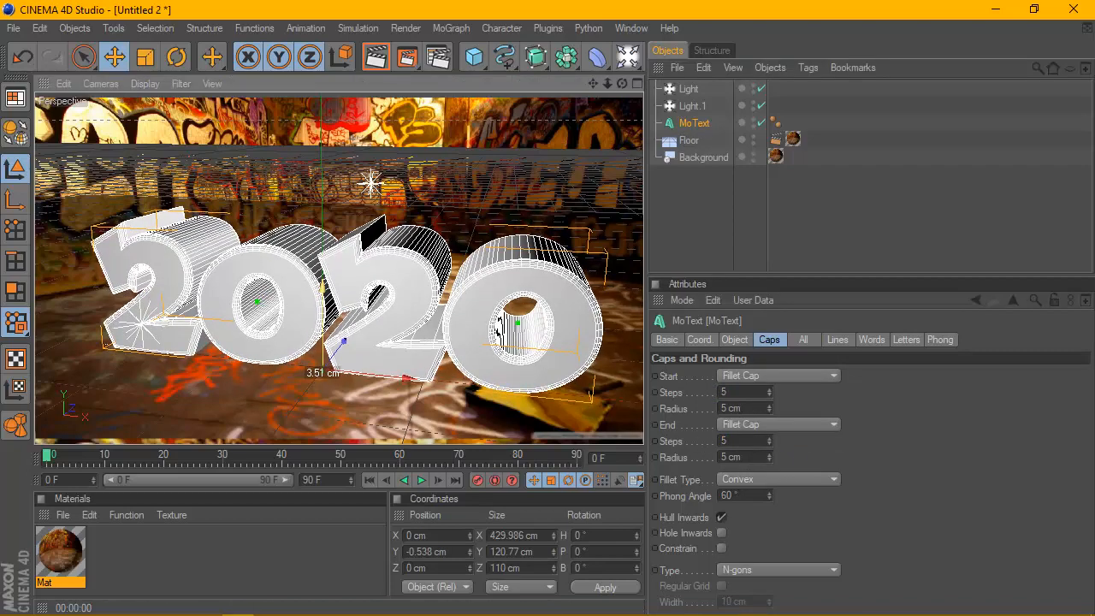
{"action": "left_click_drag", "start_coordinate": [624, 83], "coordinate": [586, 82]}
{"action": "left_click", "coordinate": [379, 58]}
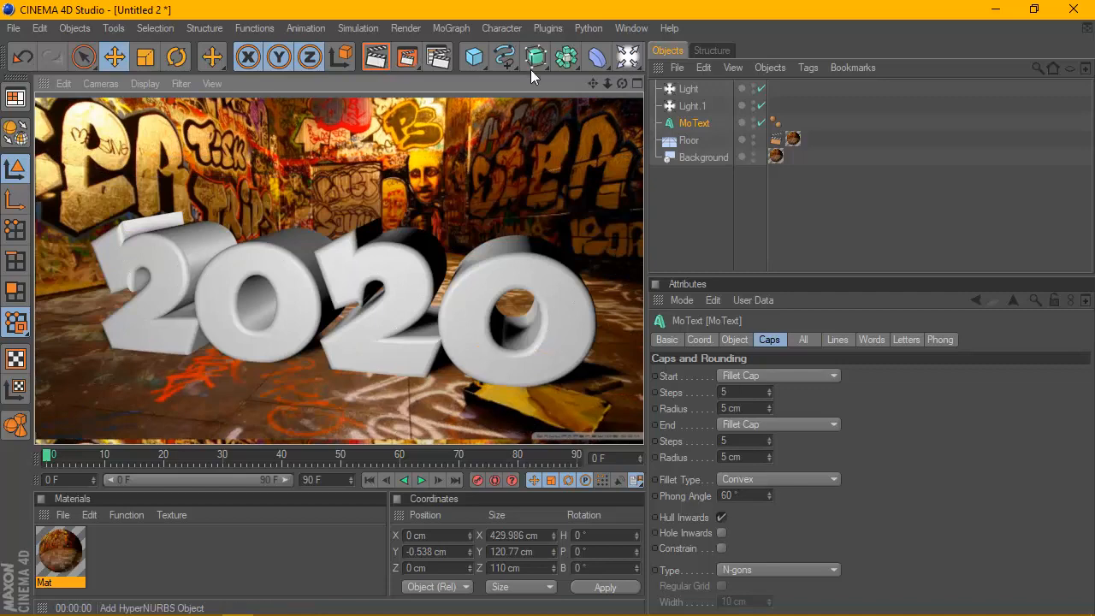
{"action": "left_click_drag", "start_coordinate": [593, 84], "coordinate": [591, 82]}
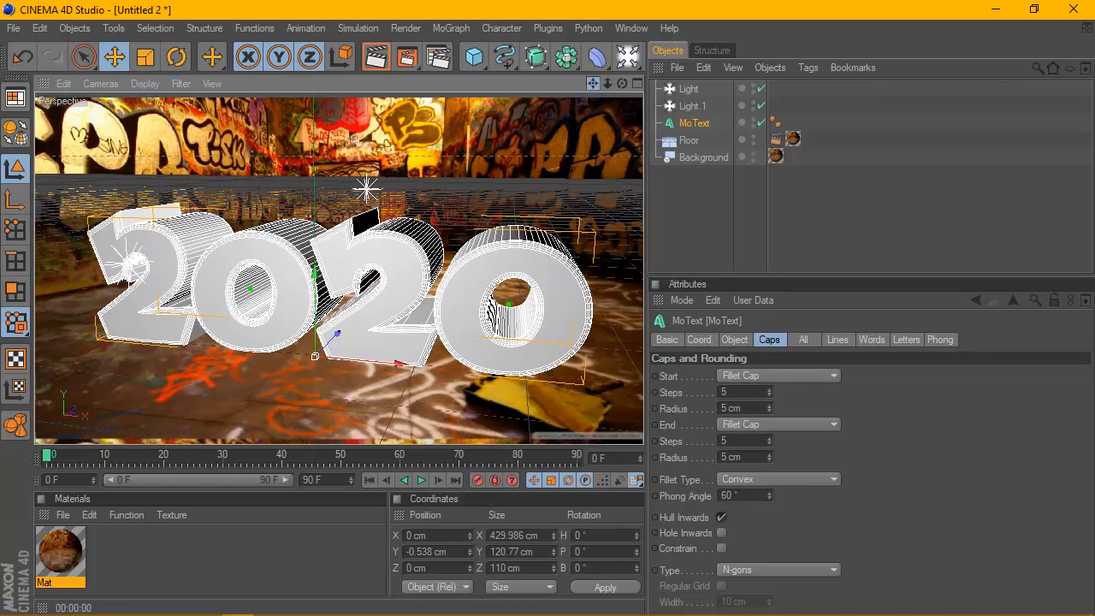
{"action": "left_click", "coordinate": [379, 59]}
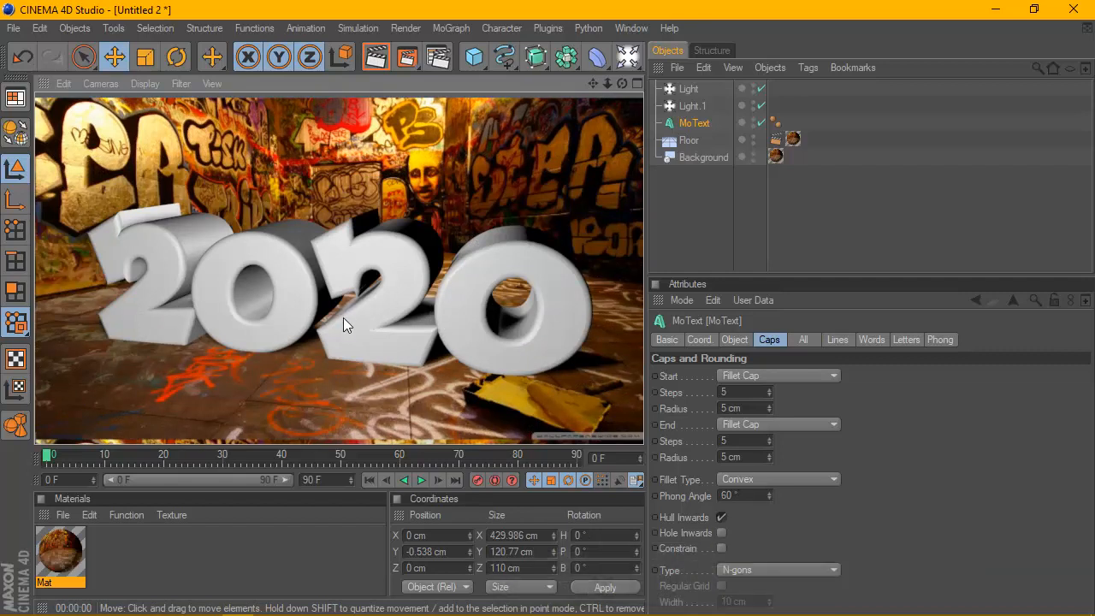
Create a new material and load a Gradient texture of type 2D - V into its Color channel.
{"action": "left_click", "coordinate": [63, 513]}
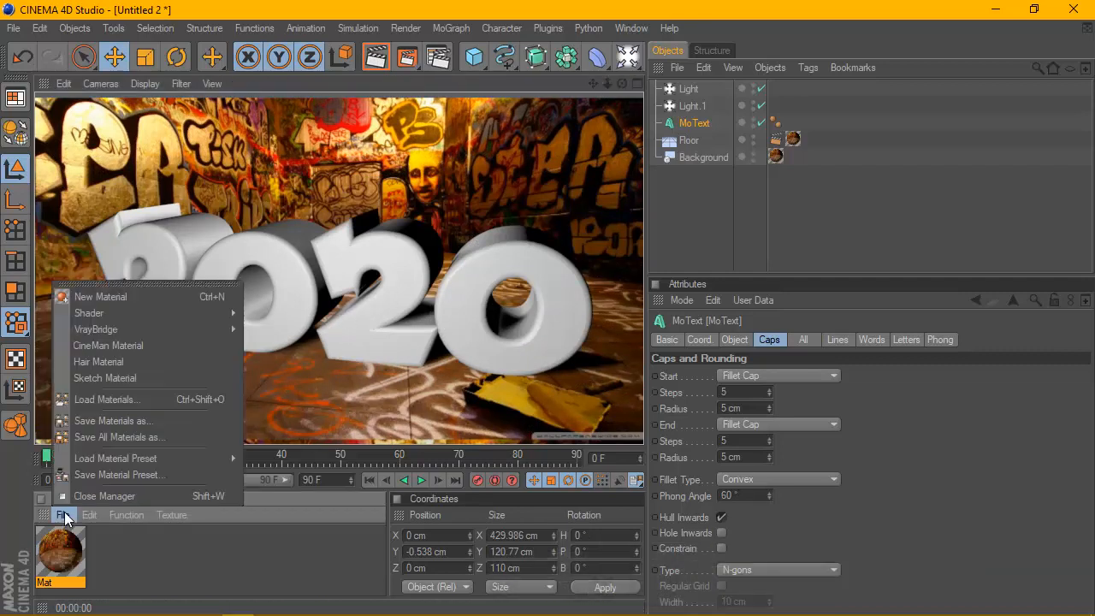
{"action": "left_click", "coordinate": [126, 296]}
{"action": "double_click", "coordinate": [56, 525]}
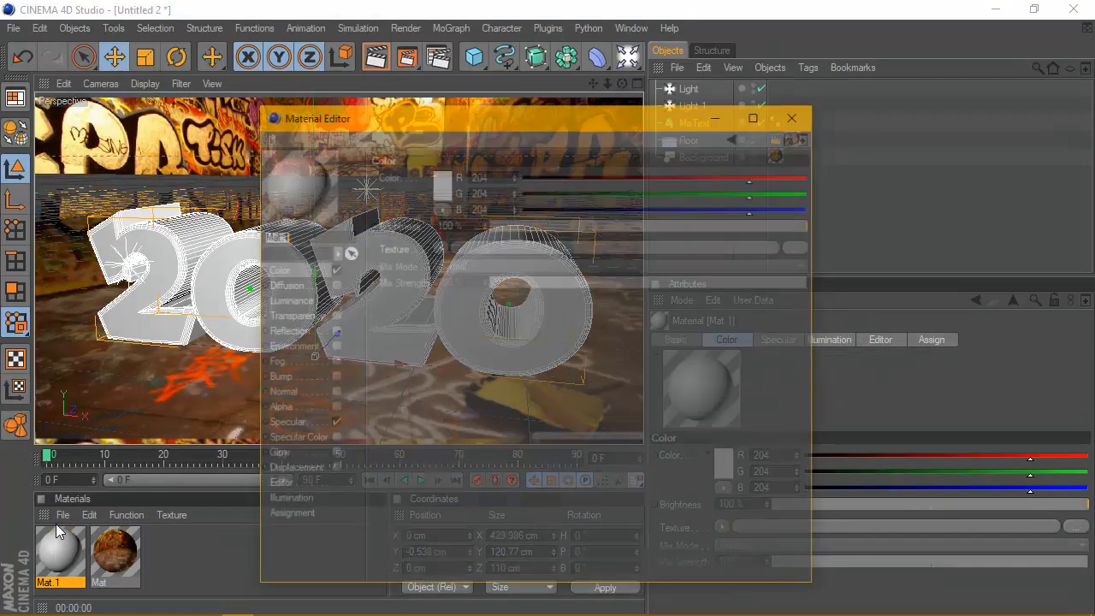
{"action": "left_click", "coordinate": [441, 246]}
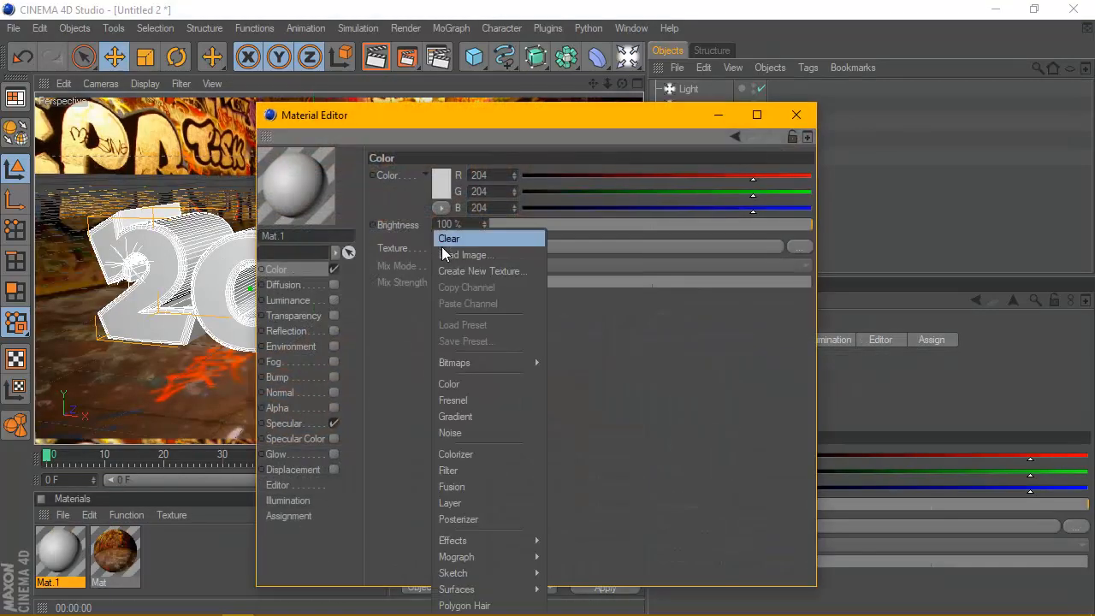
{"action": "left_click", "coordinate": [489, 385]}
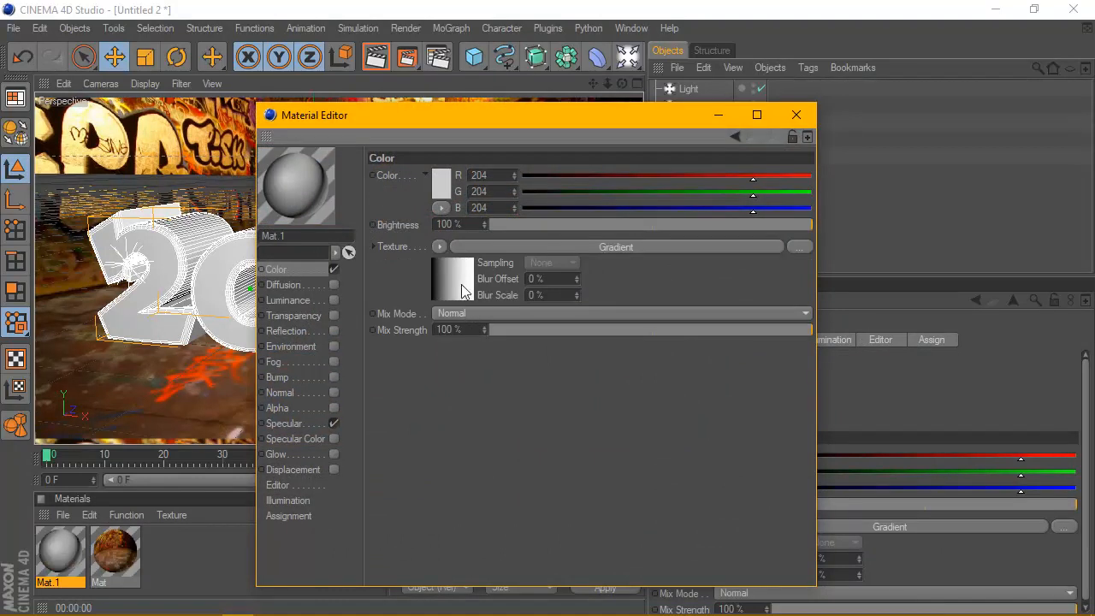
{"action": "left_click", "coordinate": [461, 284]}
{"action": "left_click", "coordinate": [491, 298]}
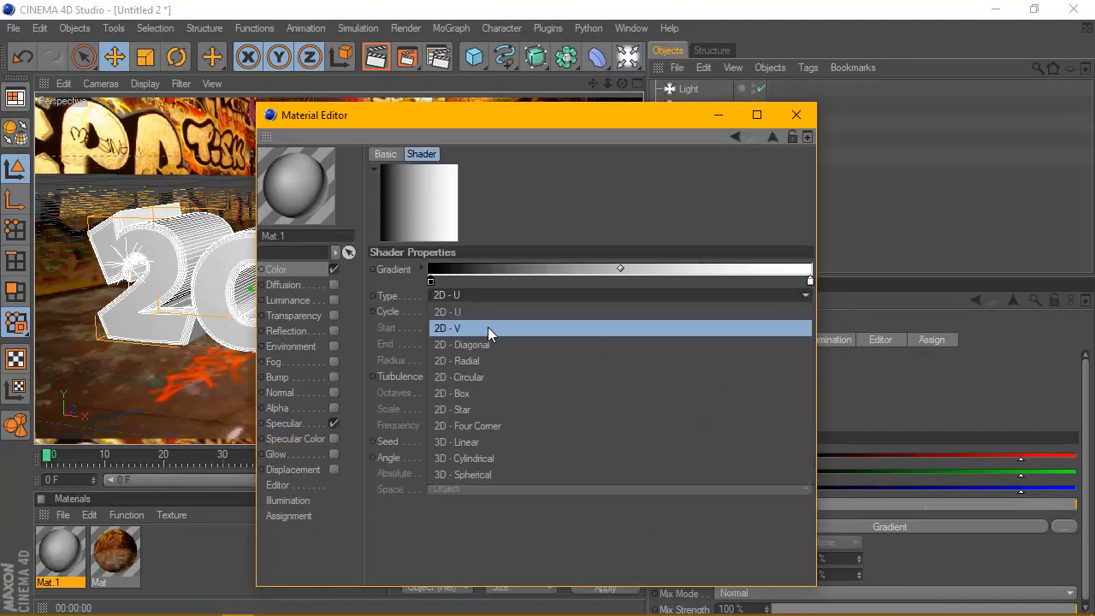
{"action": "left_click", "coordinate": [487, 328]}
Recolor the gradient's starting knot to a dark violet-blue with hue 259° and full saturation.
{"action": "double_click", "coordinate": [431, 281]}
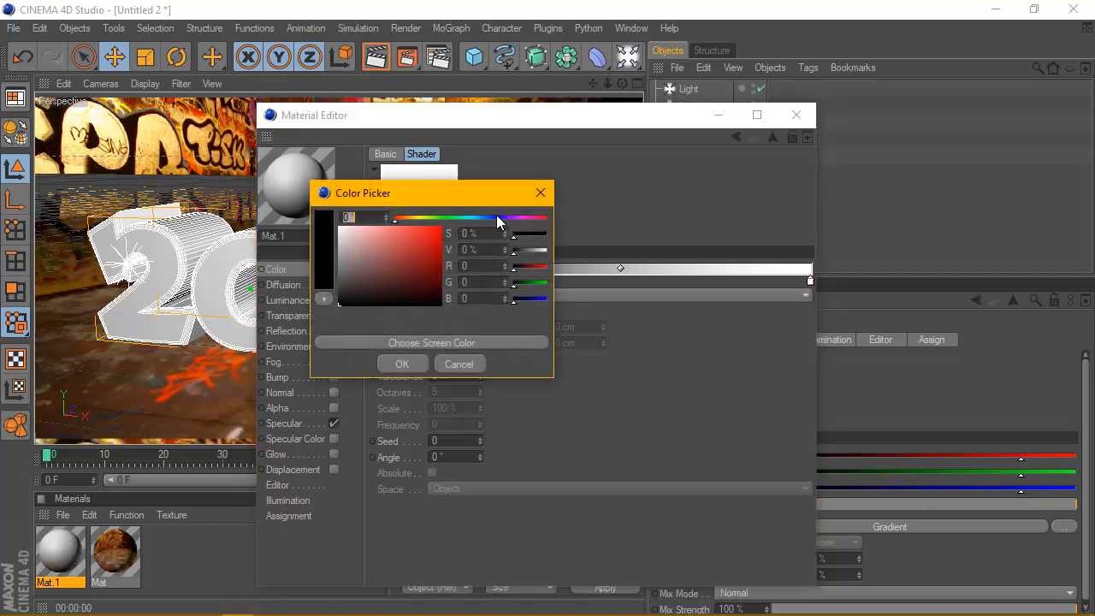
{"action": "left_click_drag", "start_coordinate": [499, 219], "coordinate": [508, 221]}
{"action": "left_click", "coordinate": [441, 262]}
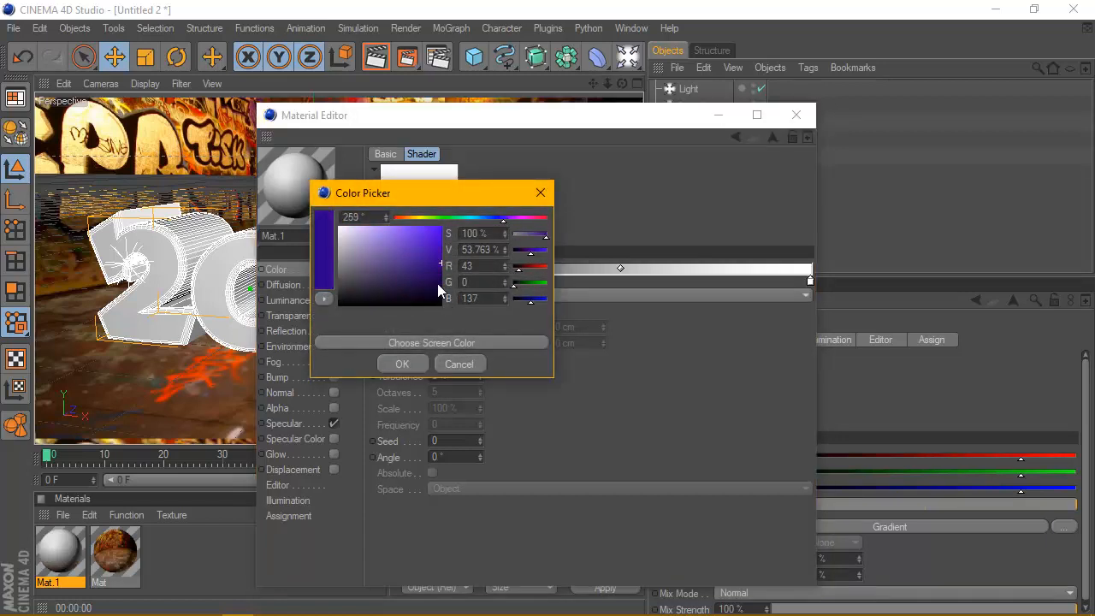
{"action": "left_click", "coordinate": [442, 267]}
{"action": "left_click", "coordinate": [428, 363]}
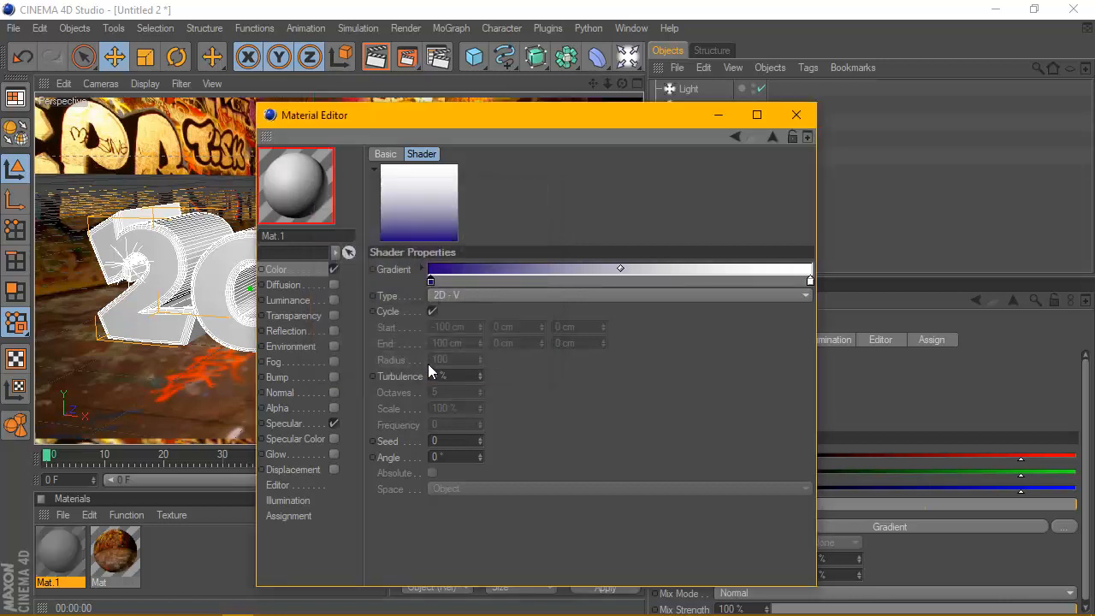
Add a knot near the middle of the gradient and color it orange, RGB 255, 161, 0.
{"action": "double_click", "coordinate": [600, 279]}
{"action": "left_click", "coordinate": [578, 213]}
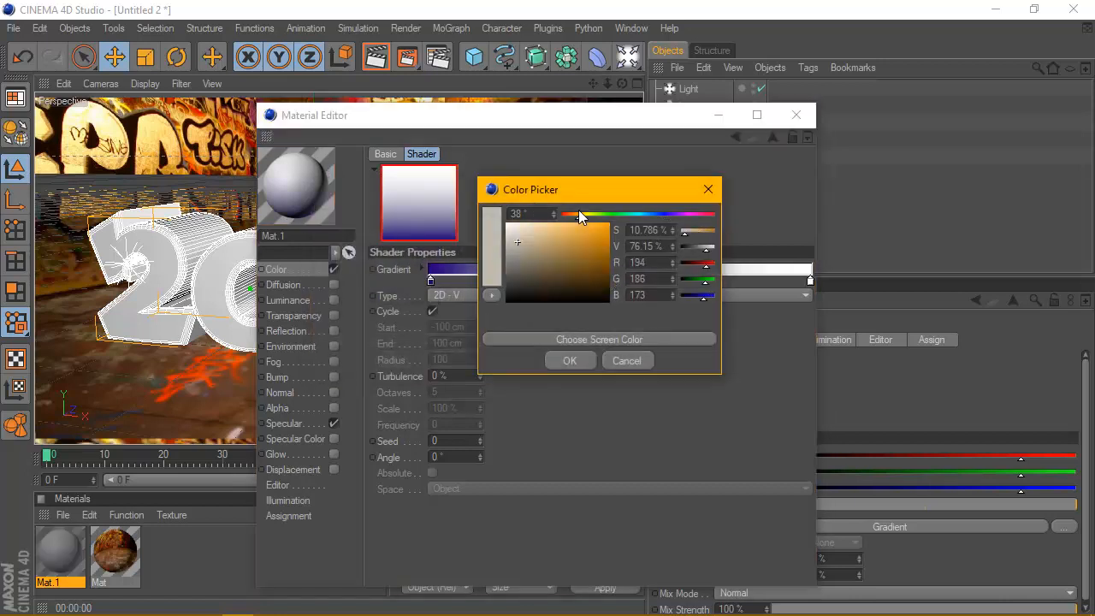
{"action": "left_click_drag", "start_coordinate": [591, 233], "coordinate": [619, 215]}
{"action": "left_click", "coordinate": [577, 363]}
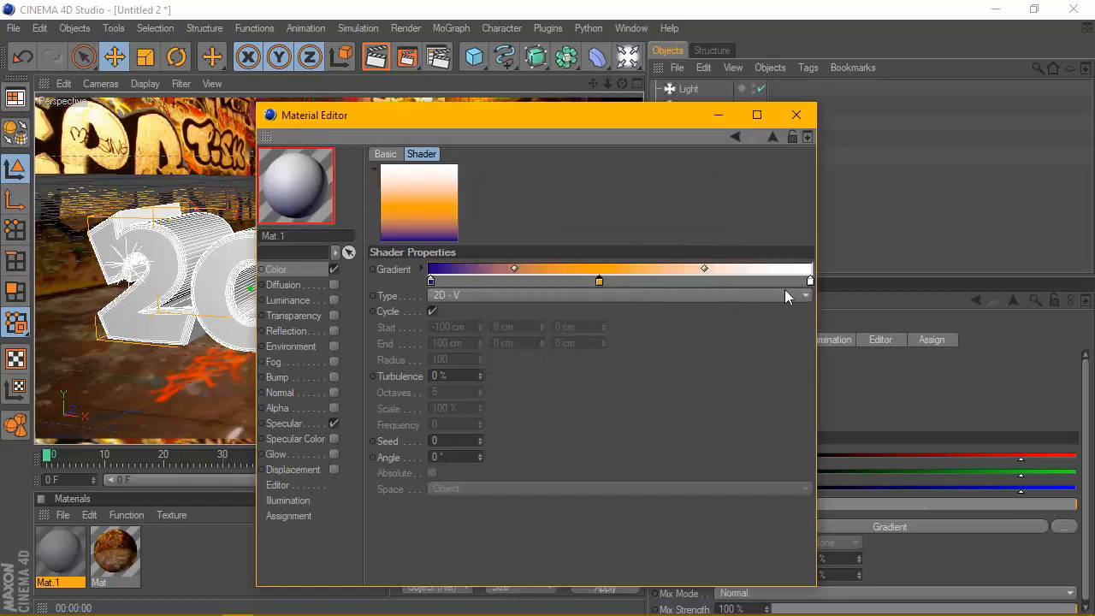
Recolor the gradient's white end knot to hot pink, about RGB 255, 0, 163.
{"action": "double_click", "coordinate": [809, 281]}
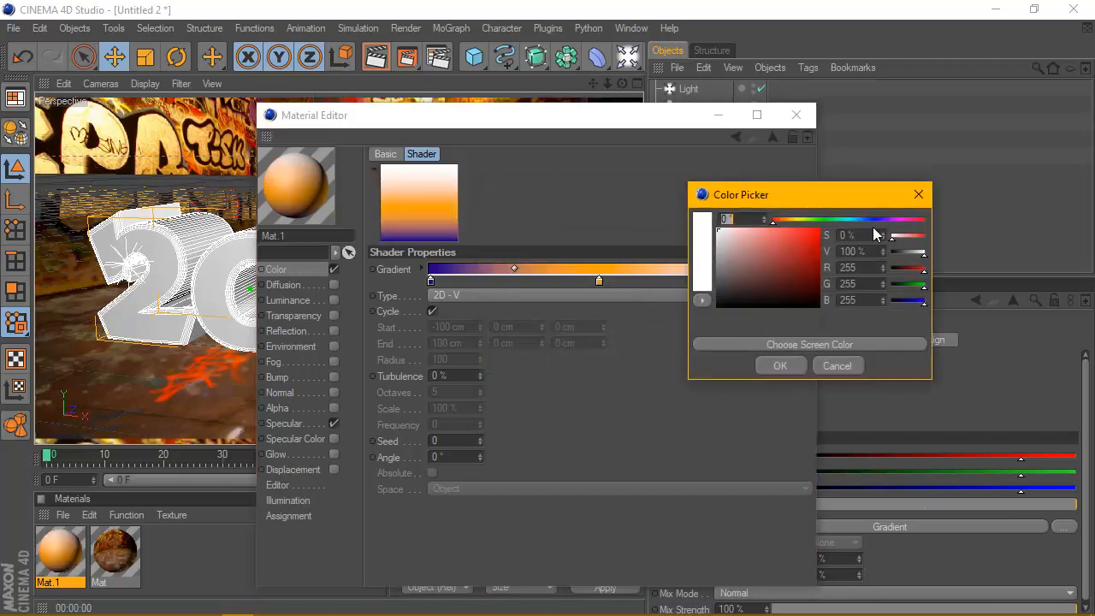
{"action": "left_click", "coordinate": [909, 221]}
{"action": "left_click", "coordinate": [816, 239]}
{"action": "left_click", "coordinate": [779, 365]}
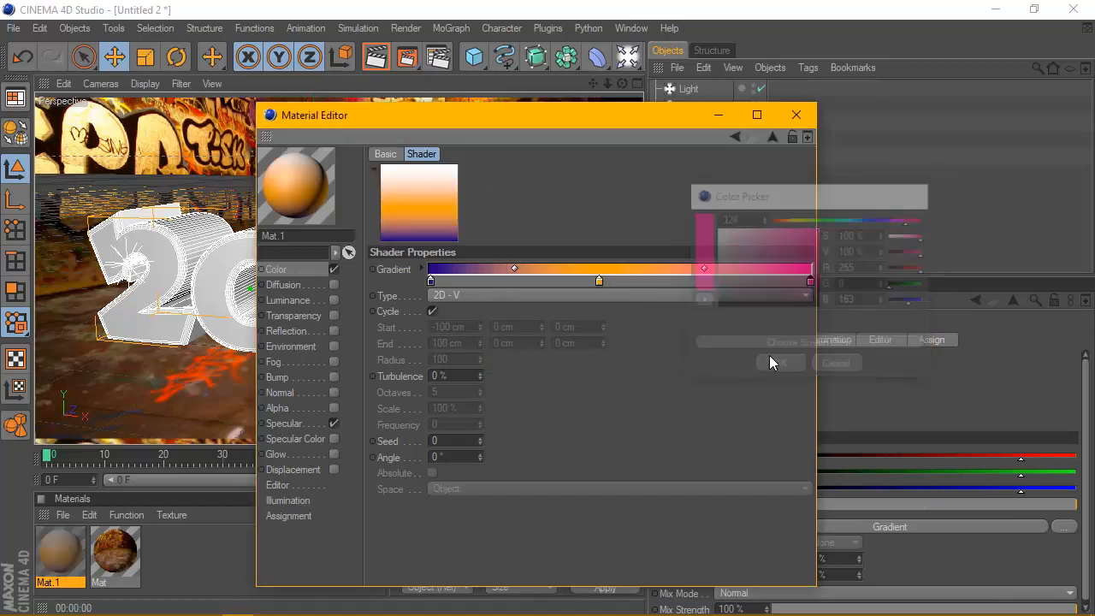
Shift the gradient's middle orange knot to a slightly yellower hue.
{"action": "double_click", "coordinate": [597, 280]}
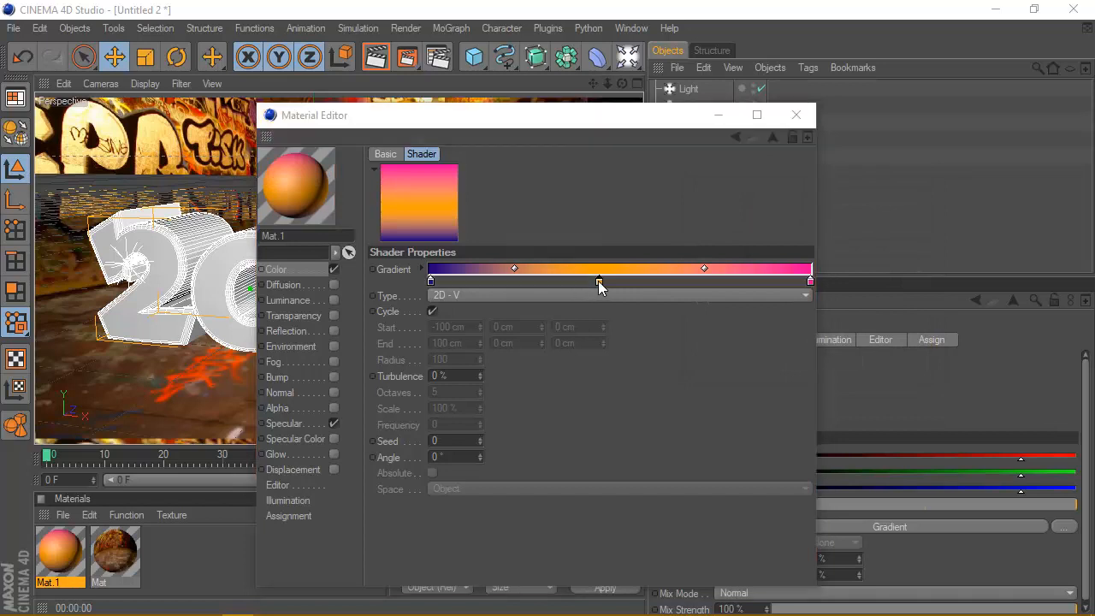
{"action": "left_click", "coordinate": [578, 216]}
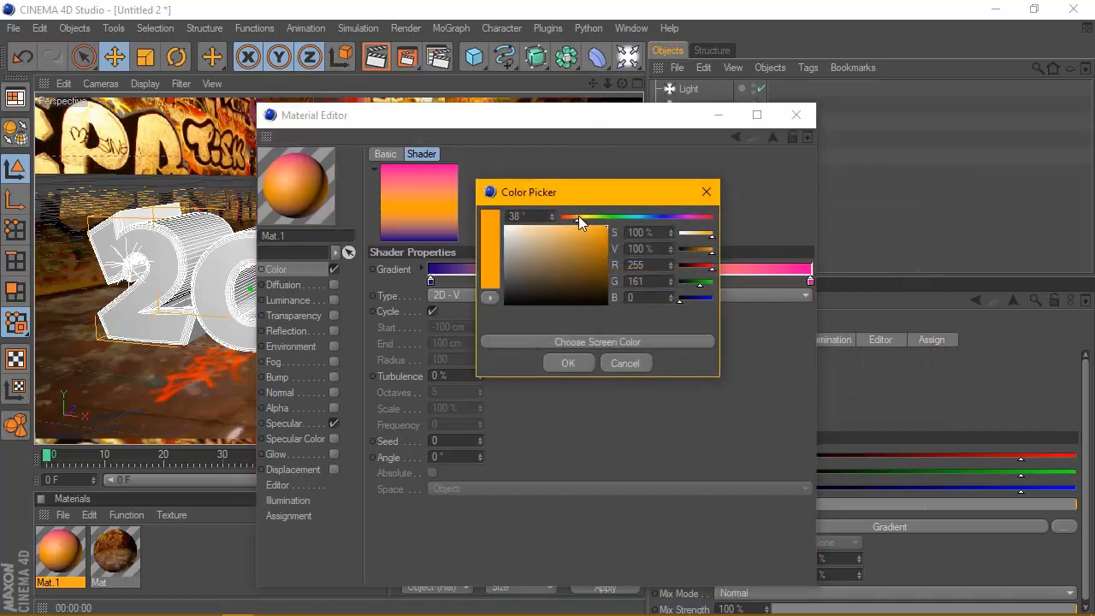
{"action": "left_click", "coordinate": [570, 362]}
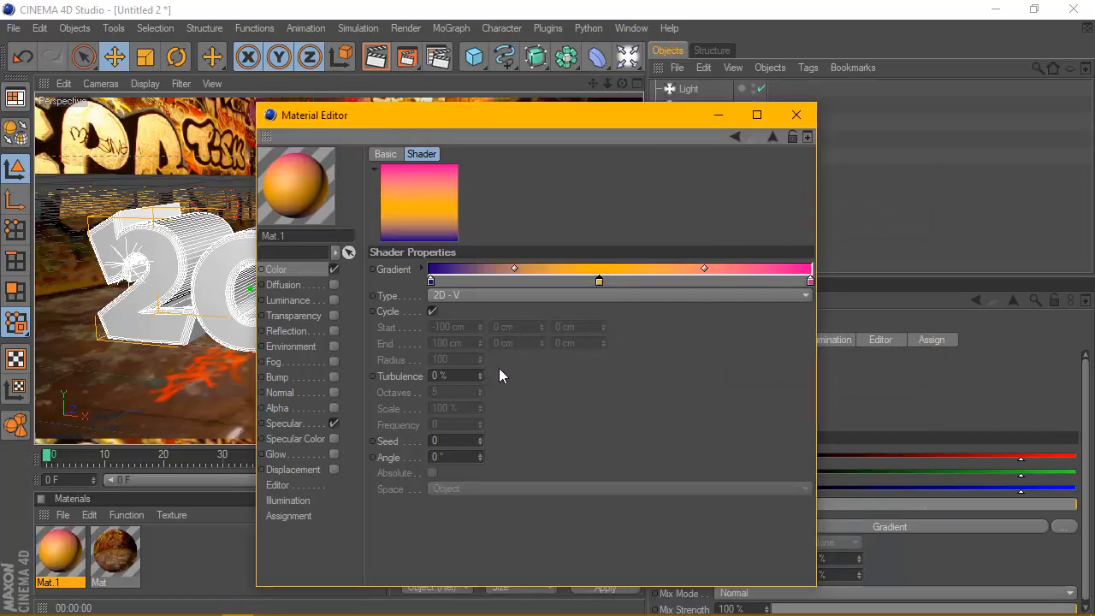
Set the gradient's turbulence to 20 % and return to the material's Color channel settings.
{"action": "left_click", "coordinate": [438, 378]}
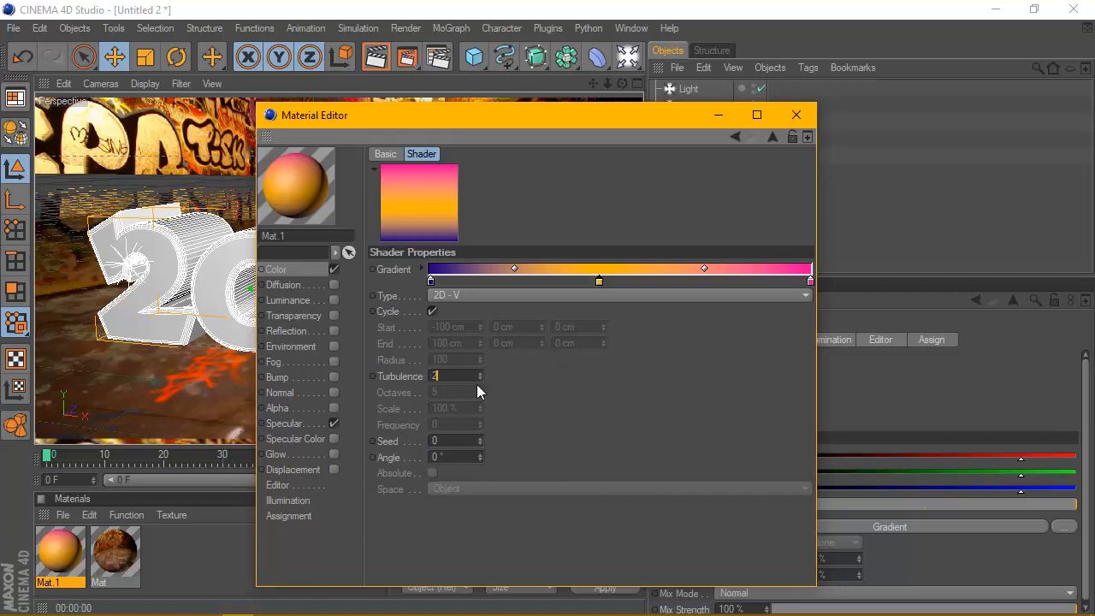
{"action": "key", "text": "Return"}
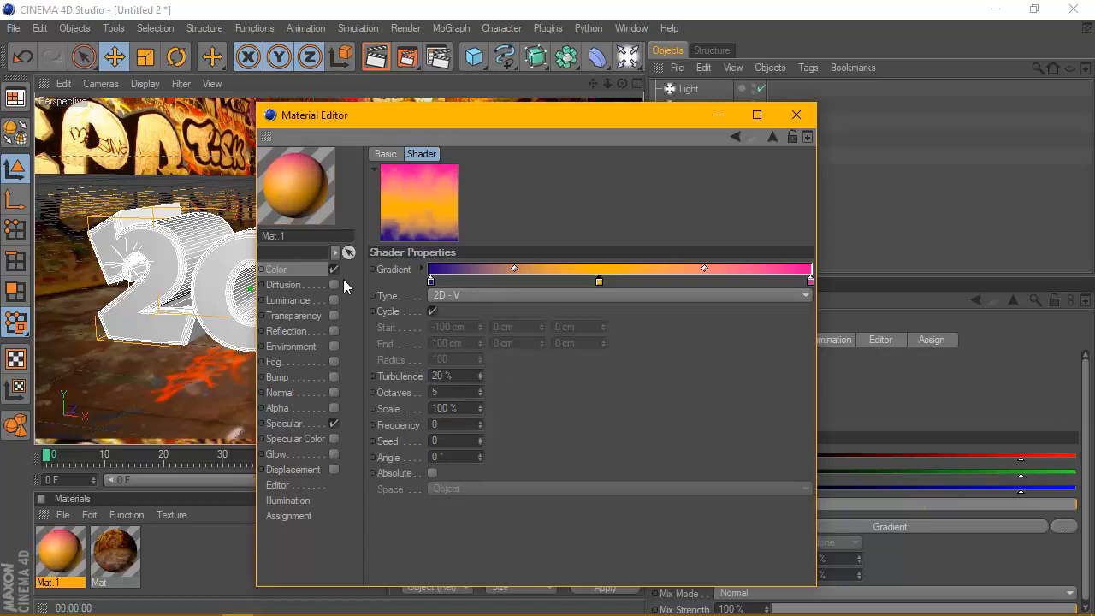
{"action": "left_click", "coordinate": [304, 270]}
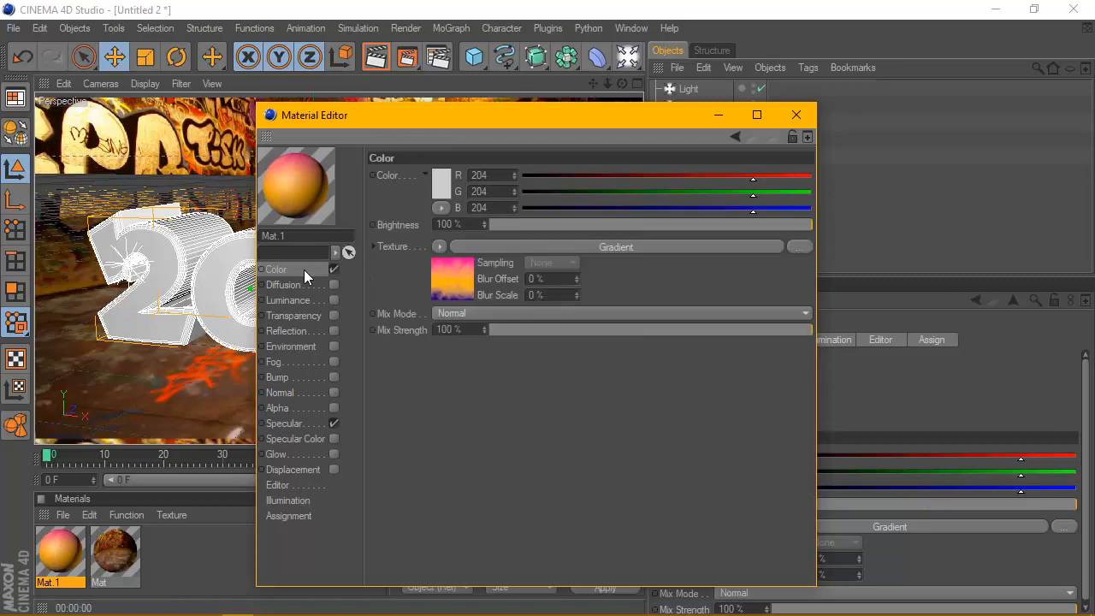
Enable Bump on the gradient material with a Noise shader, using the Luka noise type at 200 % global scale.
{"action": "left_click", "coordinate": [334, 378]}
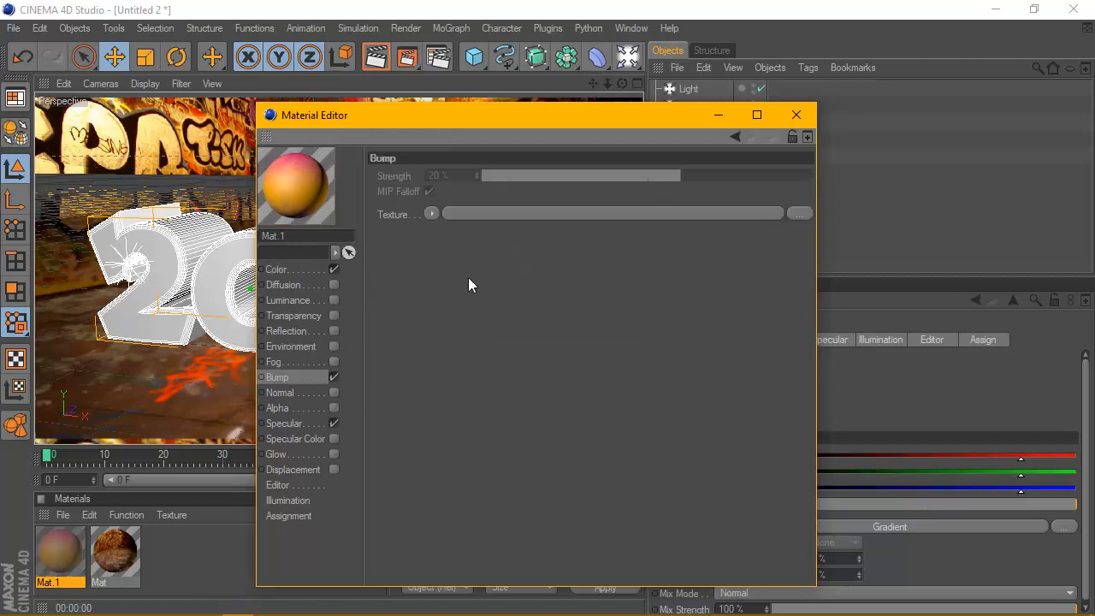
{"action": "left_click", "coordinate": [432, 214]}
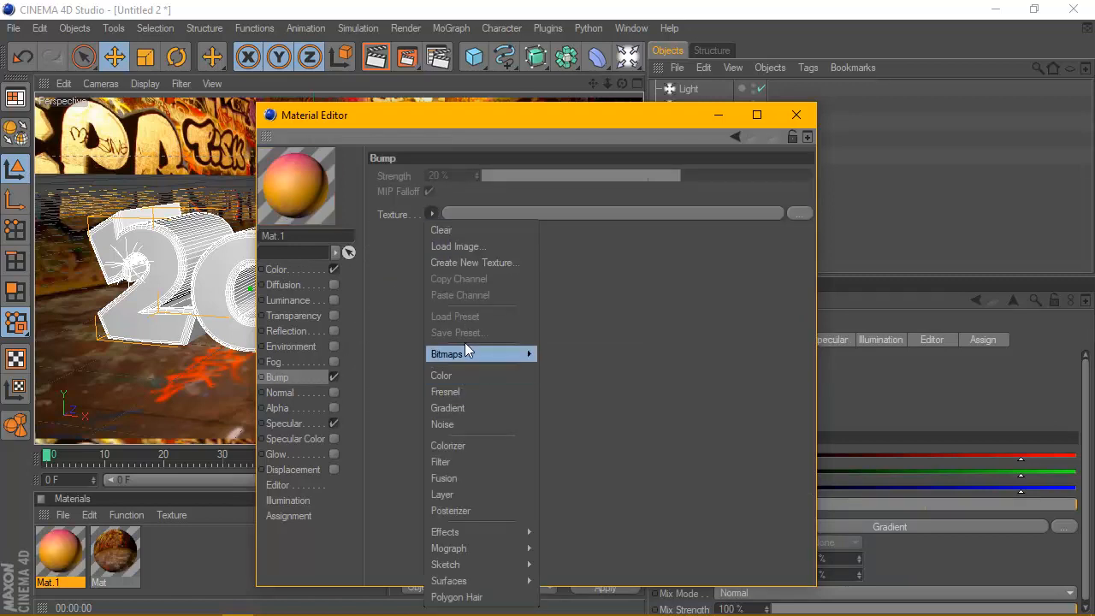
{"action": "left_click", "coordinate": [464, 423]}
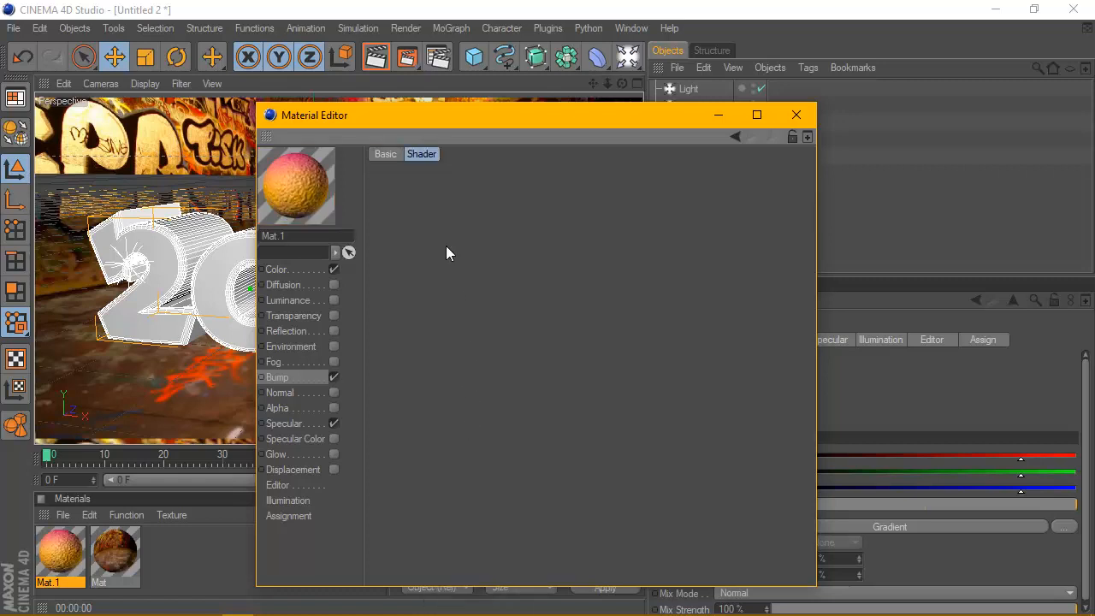
{"action": "left_click", "coordinate": [796, 317]}
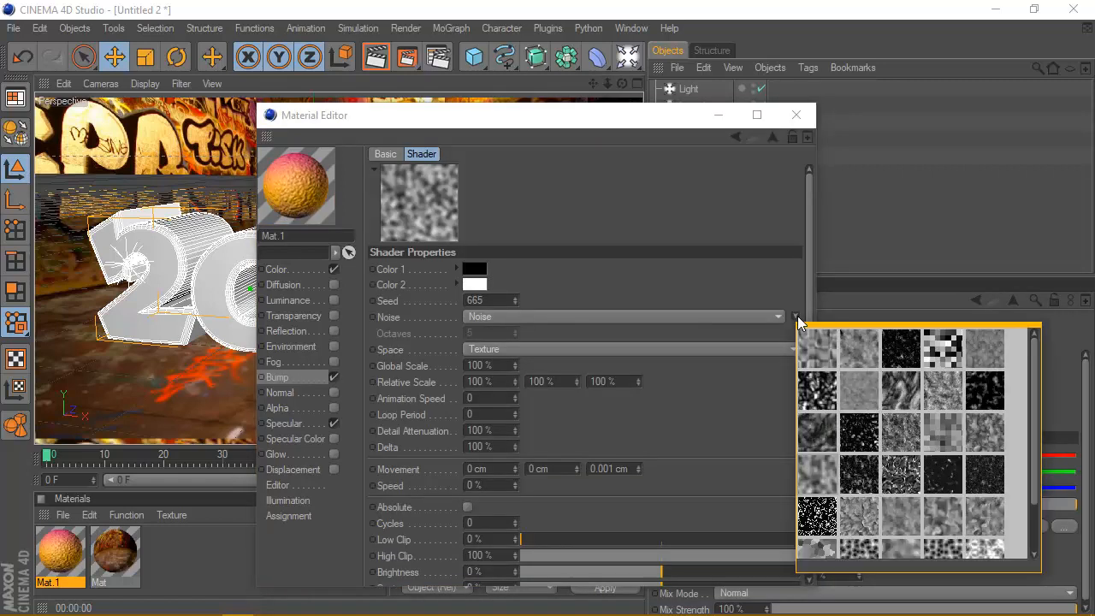
{"action": "left_click", "coordinate": [907, 416]}
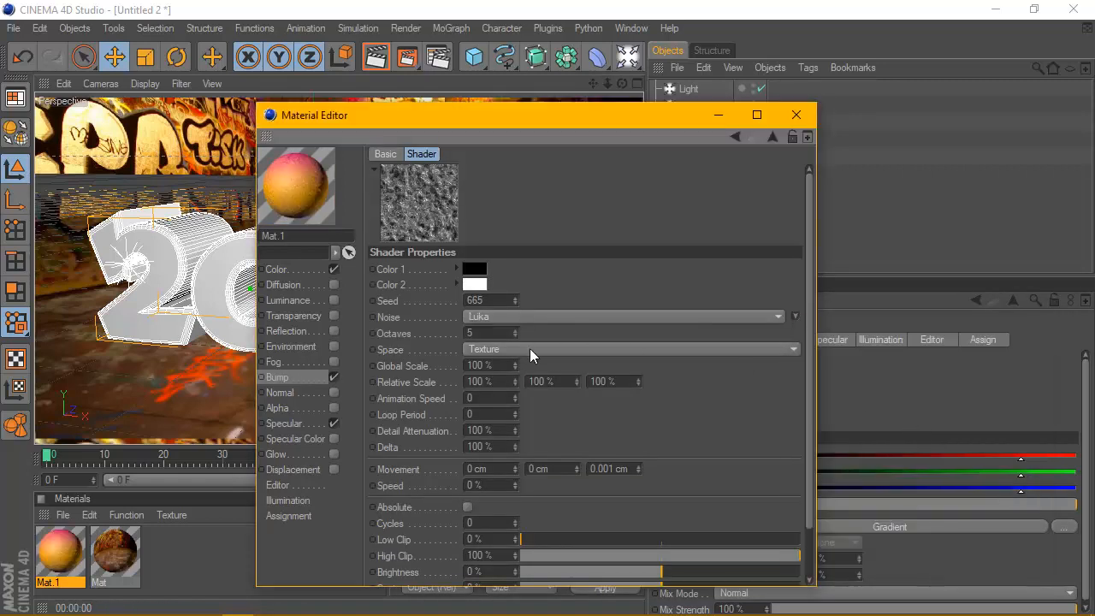
{"action": "left_click", "coordinate": [484, 365]}
{"action": "type", "text": "200"}
{"action": "key", "text": "Return"}
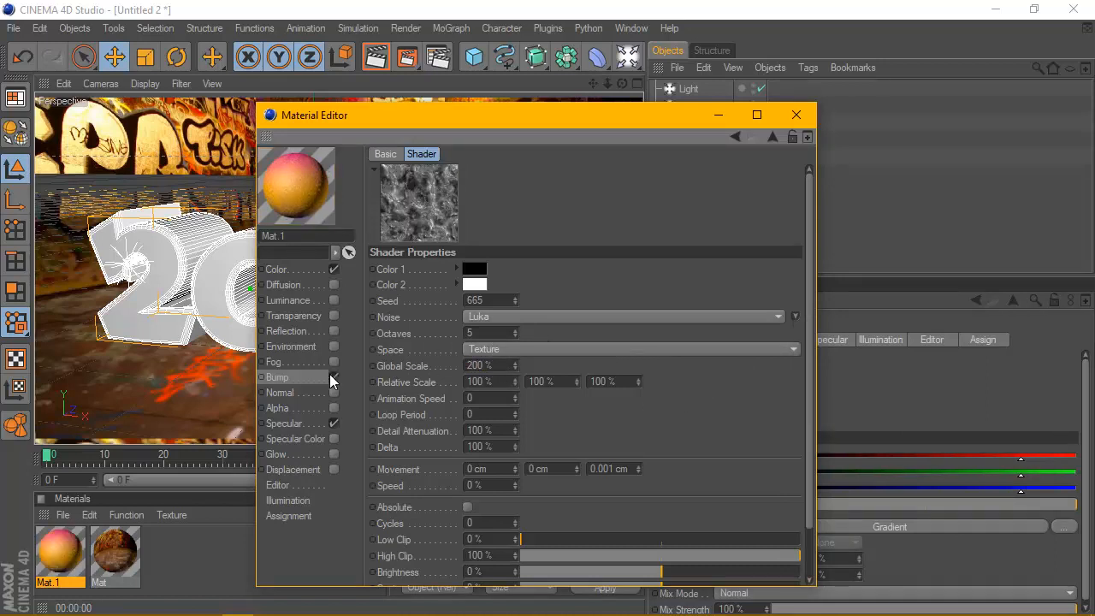
Turn off Specular on the gradient material, set its bump strength to 100 % and close its editor.
{"action": "left_click", "coordinate": [333, 377]}
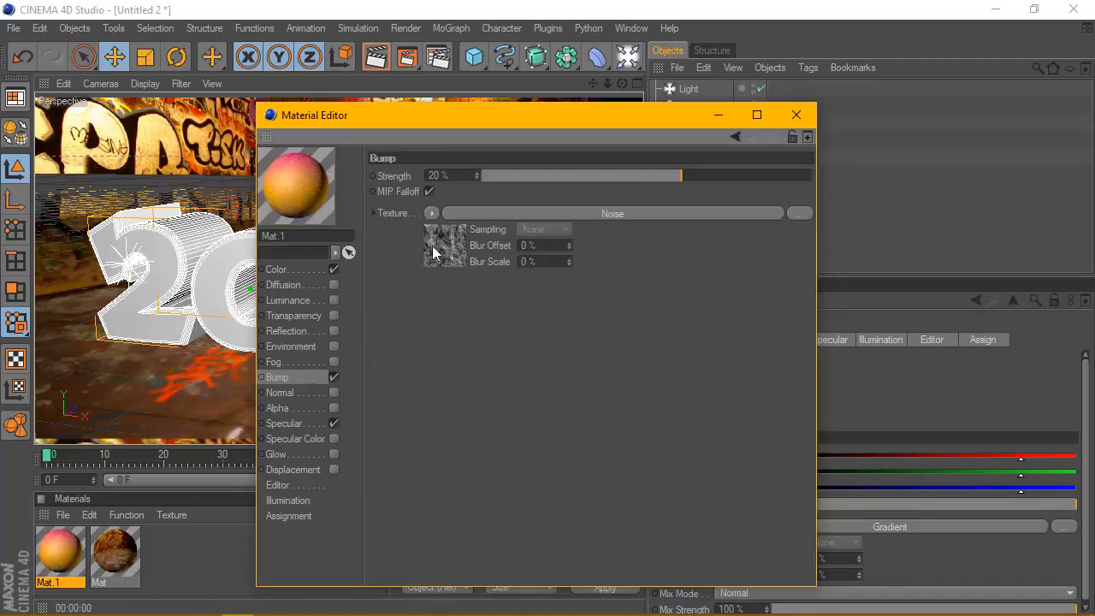
{"action": "left_click", "coordinate": [334, 423]}
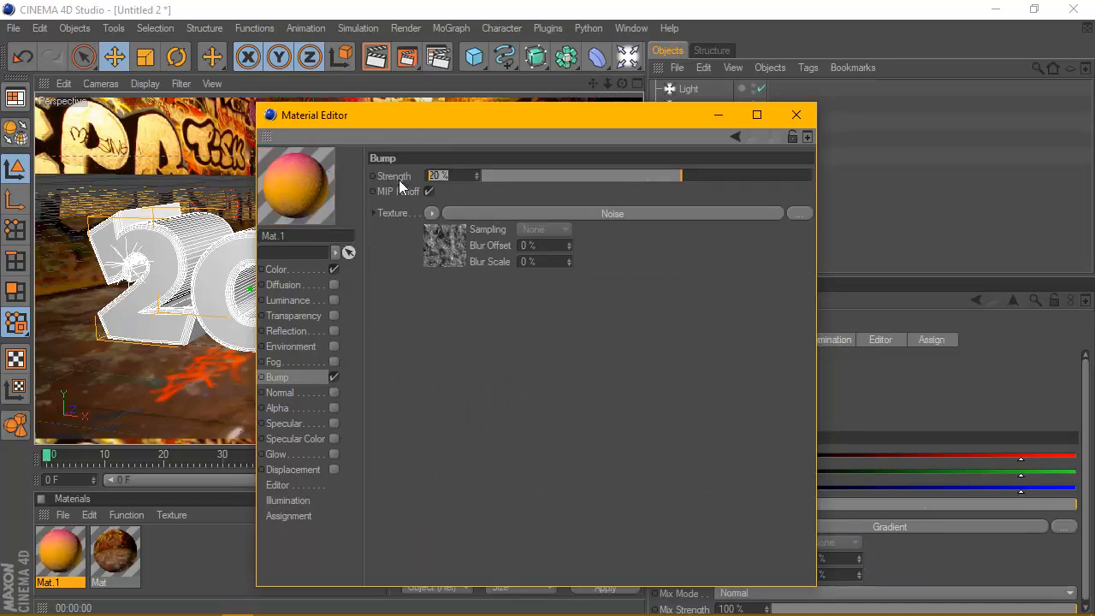
{"action": "type", "text": "0"}
{"action": "key", "text": "Return"}
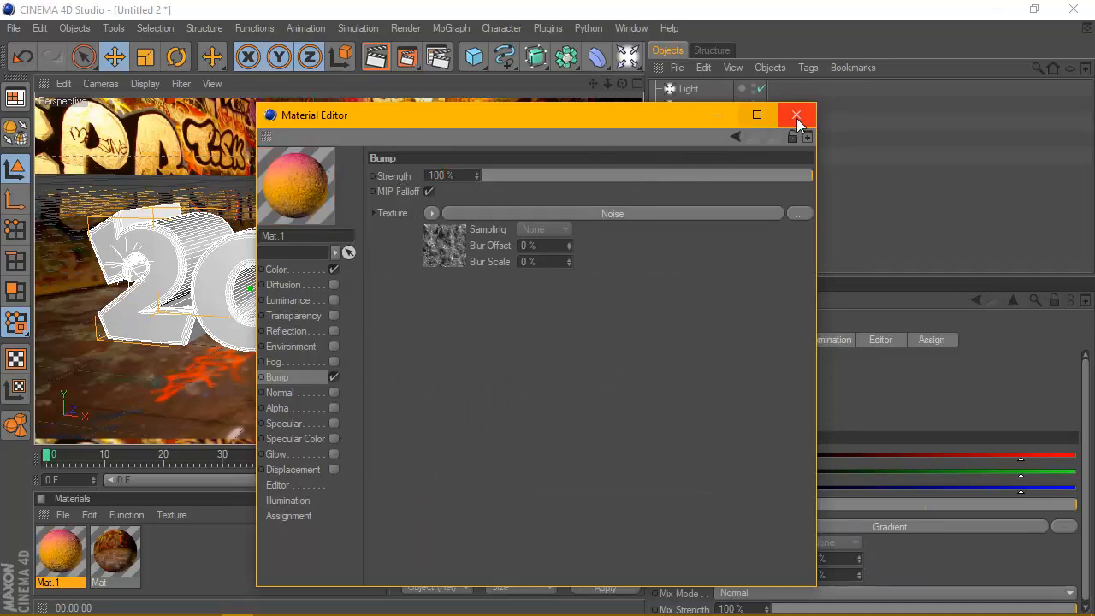
{"action": "left_click", "coordinate": [795, 113]}
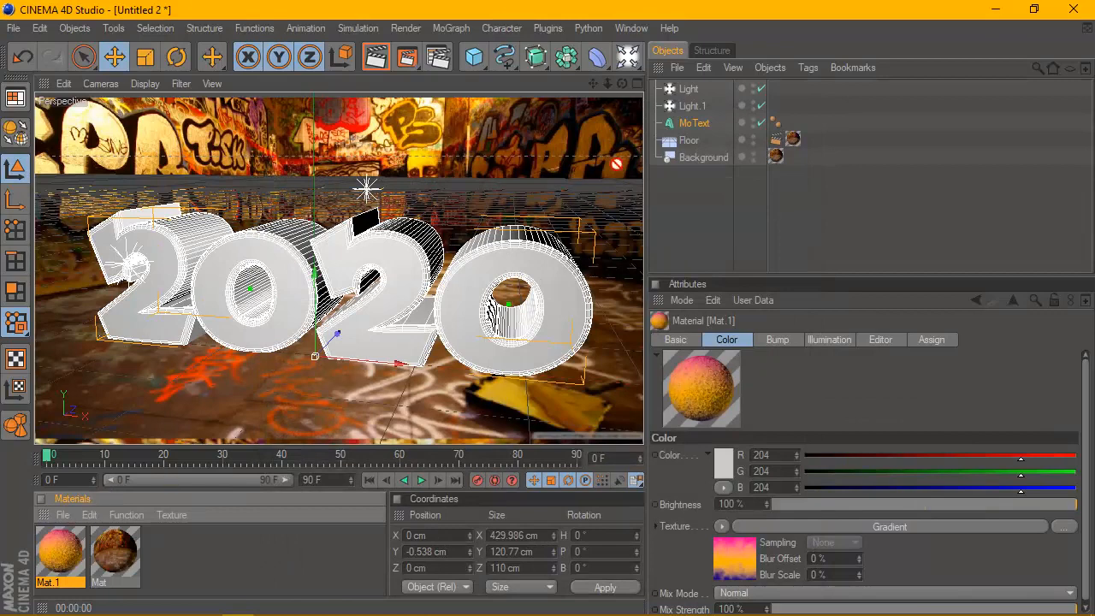
Create a second new material without Specular and give it a bright blue color, RGB 0, 195, 255.
{"action": "left_click_drag", "start_coordinate": [616, 163], "coordinate": [76, 511]}
{"action": "left_click", "coordinate": [63, 514]}
{"action": "left_click", "coordinate": [73, 291]}
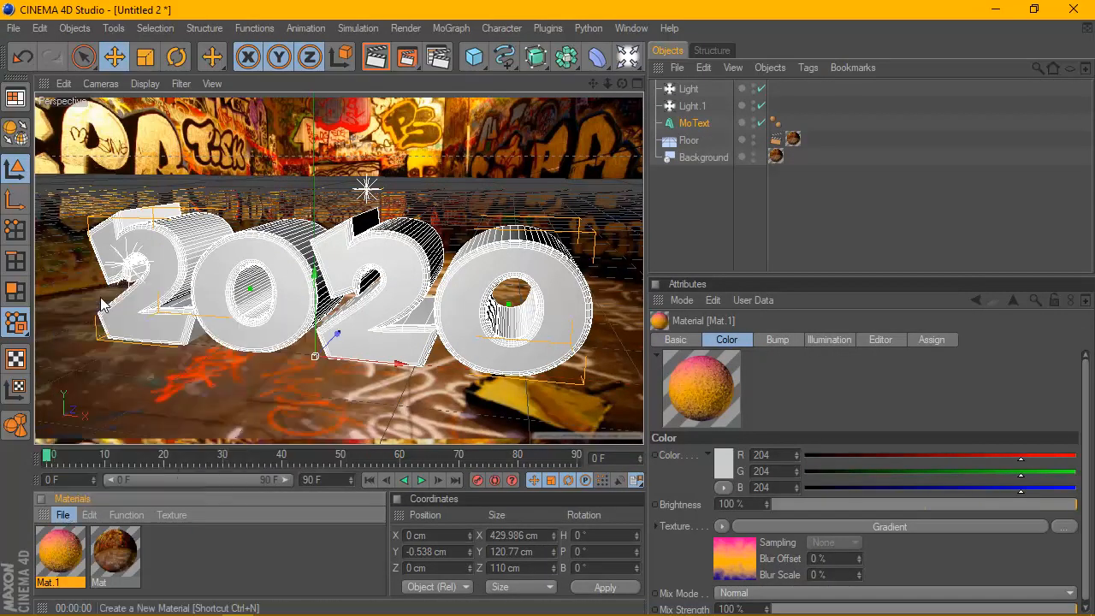
{"action": "double_click", "coordinate": [62, 558]}
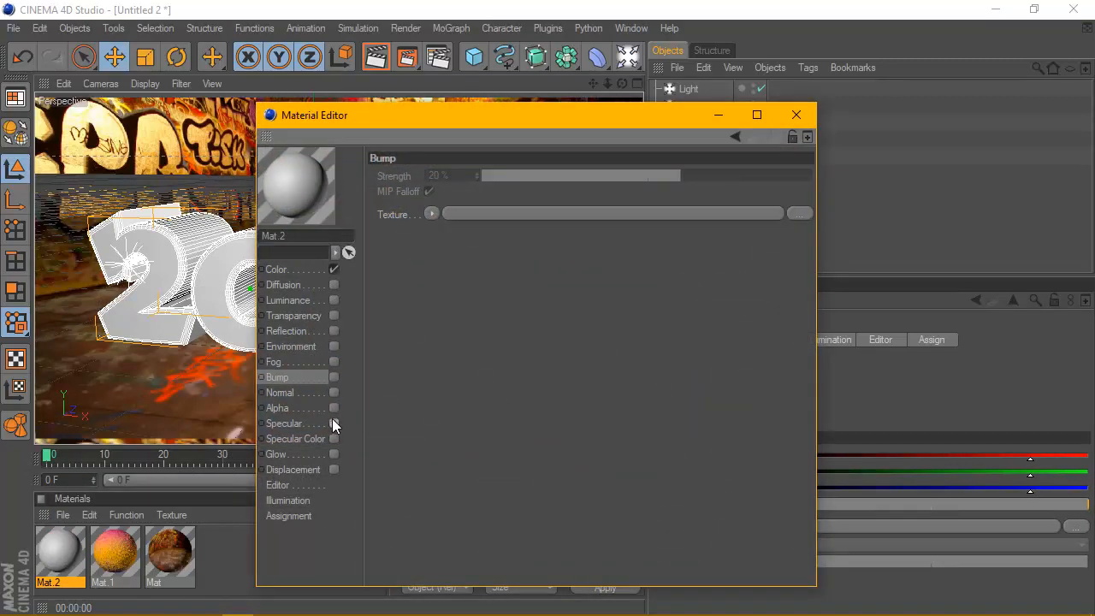
{"action": "left_click", "coordinate": [441, 177]}
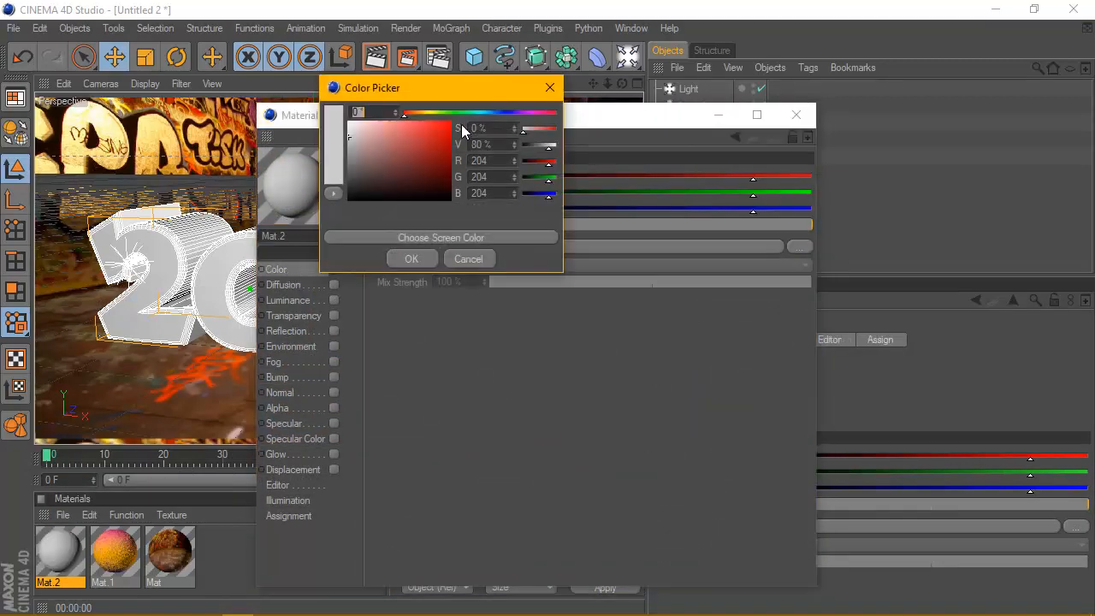
{"action": "left_click", "coordinate": [484, 112]}
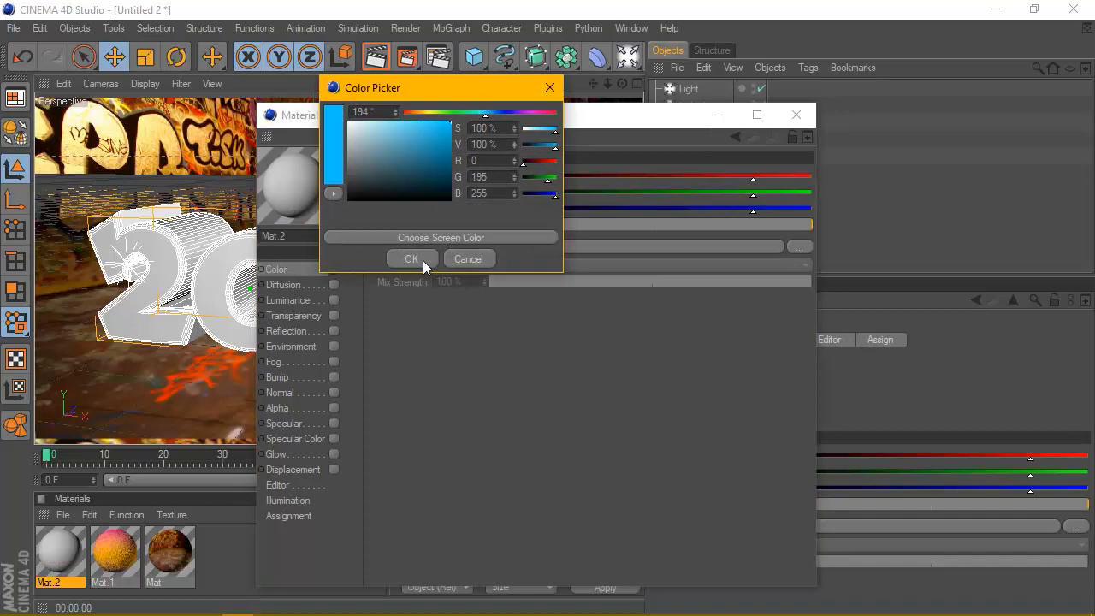
{"action": "left_click", "coordinate": [411, 258]}
{"action": "left_click", "coordinate": [795, 114]}
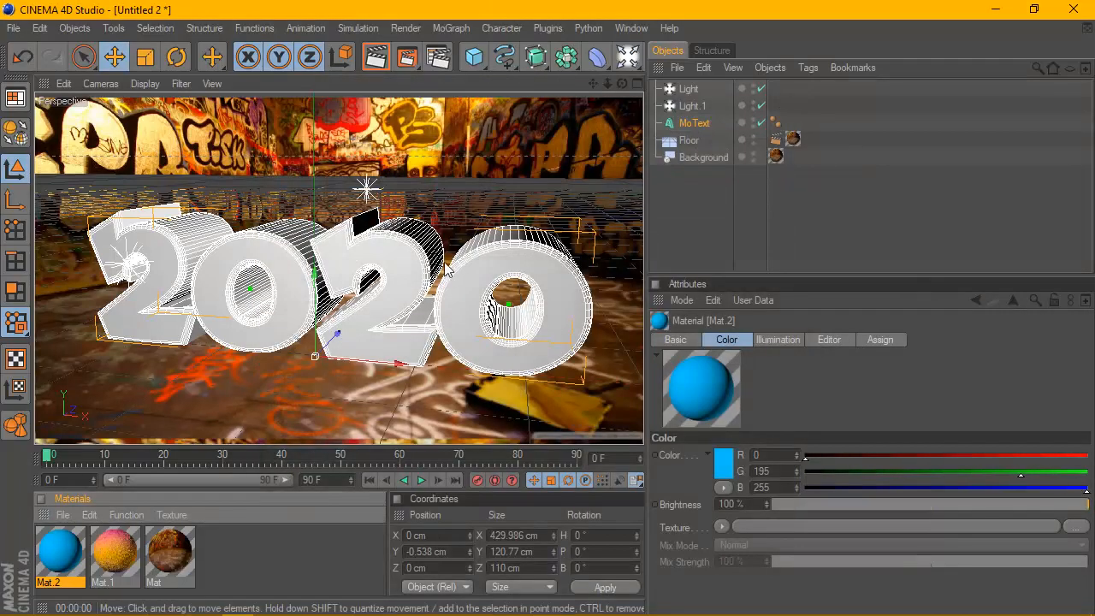
Create a third new material and set its color to black, RGB 0, 0, 0.
{"action": "left_click", "coordinate": [64, 515]}
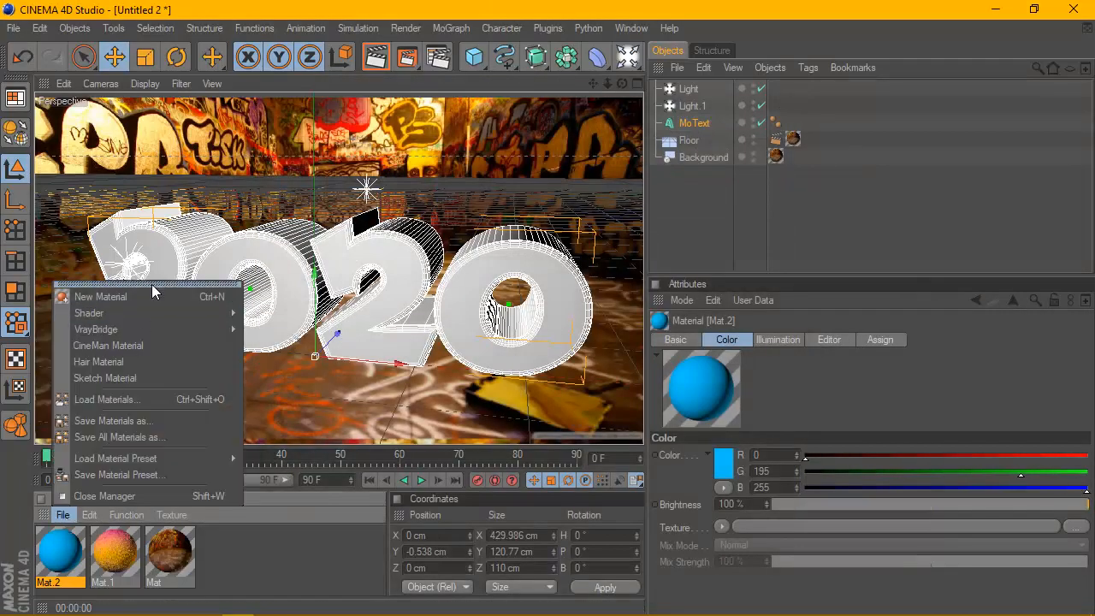
{"action": "left_click", "coordinate": [152, 292]}
{"action": "double_click", "coordinate": [60, 554]}
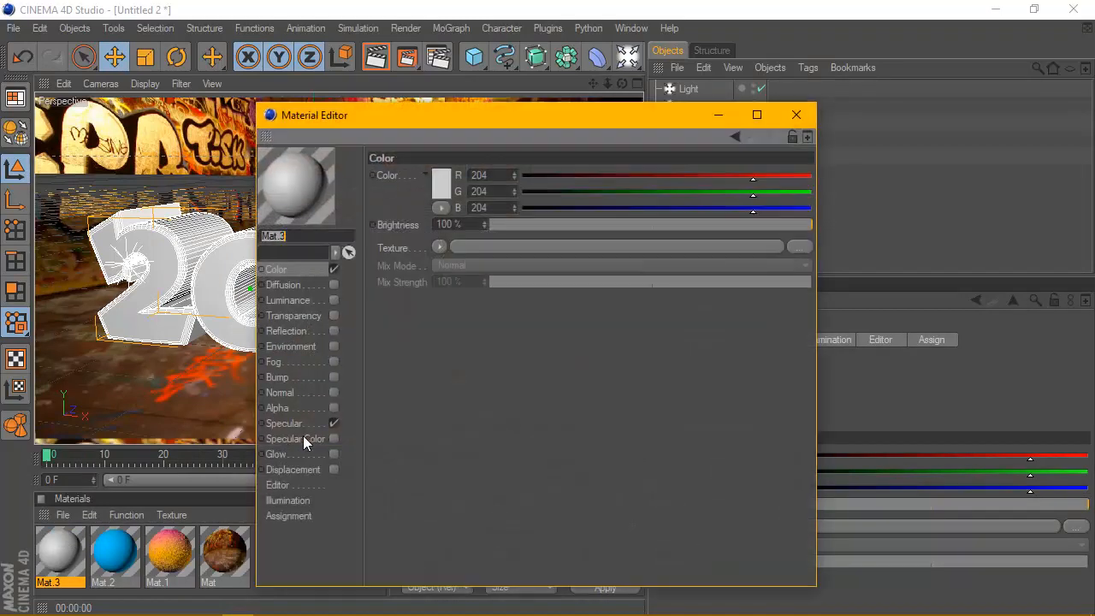
{"action": "left_click", "coordinate": [333, 422]}
{"action": "left_click", "coordinate": [295, 268]}
{"action": "left_click", "coordinate": [439, 180]}
{"action": "left_click_drag", "start_coordinate": [398, 164], "coordinate": [365, 272]}
{"action": "left_click", "coordinate": [415, 260]}
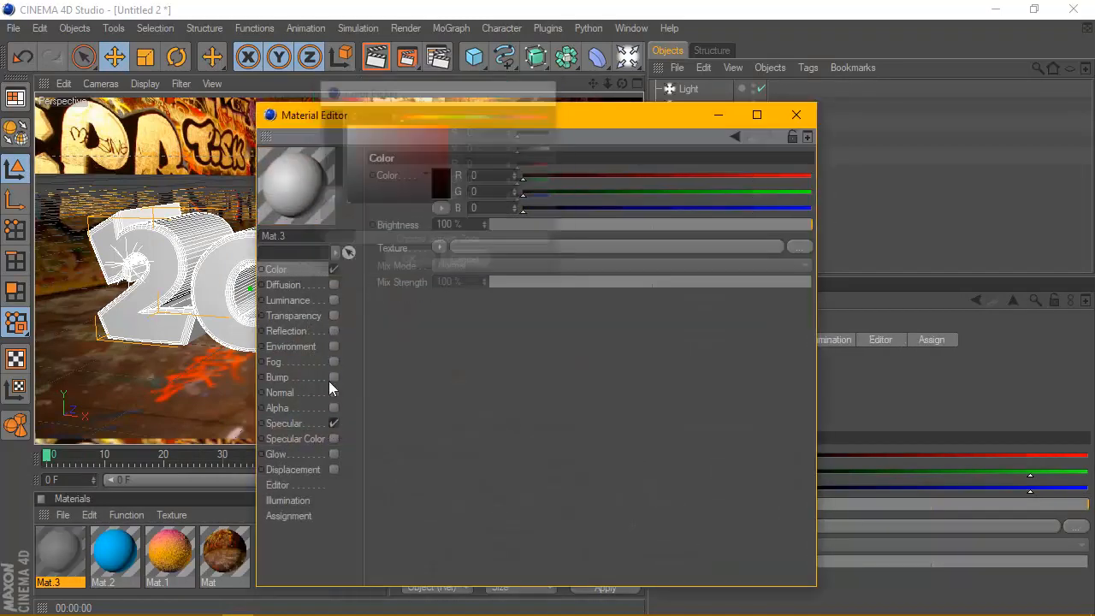
Set the black material's specular width to 37 % and falloff to -21 %, keeping the Plastic mode, and close its editor.
{"action": "left_click", "coordinate": [287, 423]}
{"action": "left_click_drag", "start_coordinate": [609, 245], "coordinate": [607, 281]}
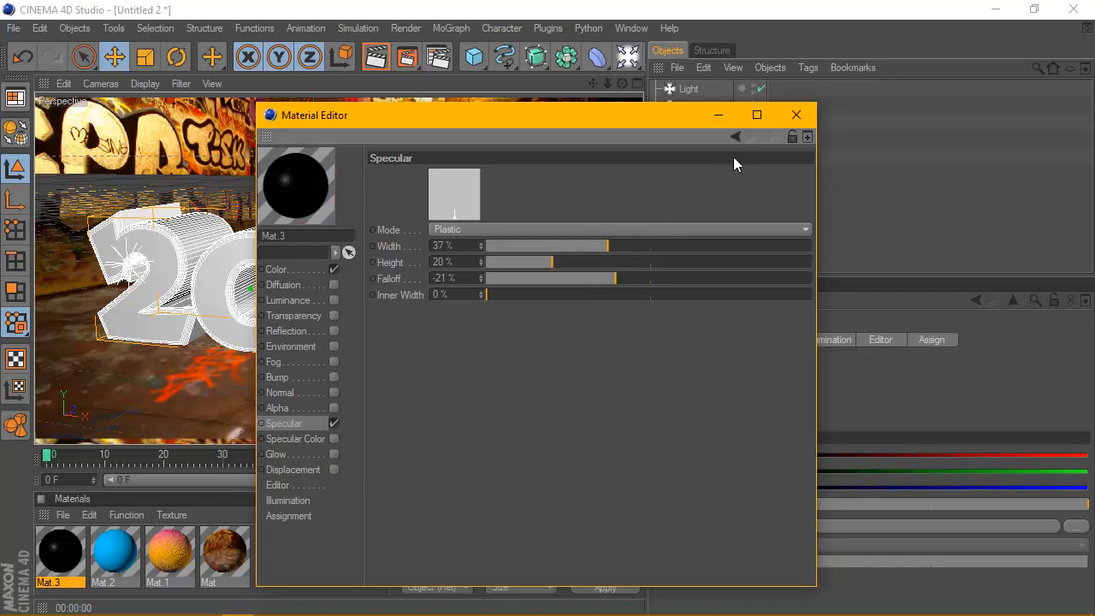
{"action": "left_click", "coordinate": [794, 115]}
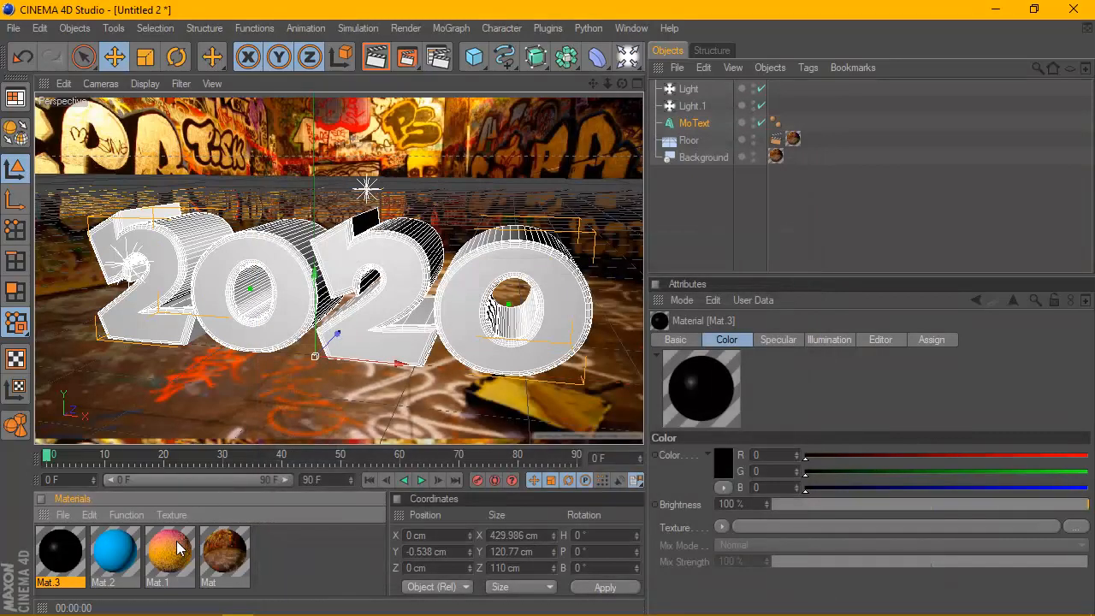
Apply the blue material to the whole MoText and the gradient material to its front caps using selection C1.
{"action": "left_click_drag", "start_coordinate": [786, 100], "coordinate": [693, 124]}
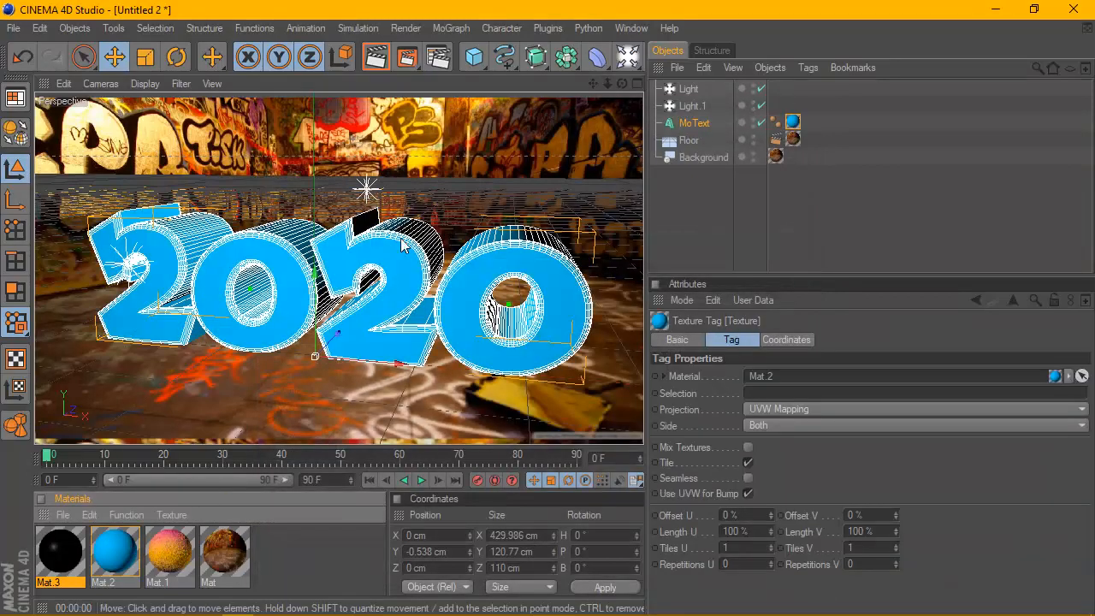
{"action": "left_click_drag", "start_coordinate": [636, 171], "coordinate": [809, 124]}
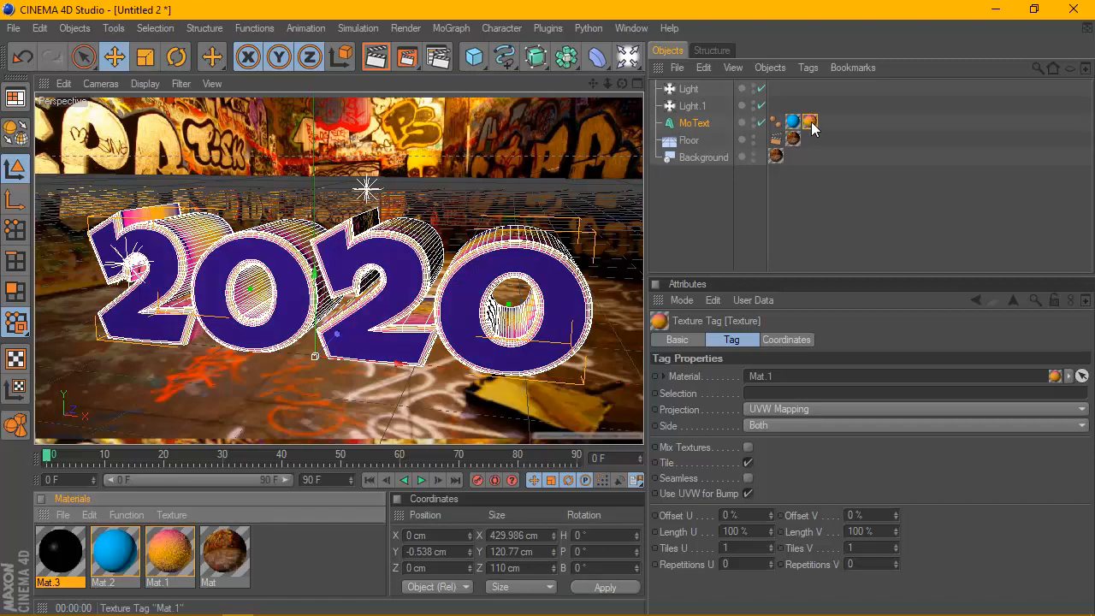
{"action": "left_click", "coordinate": [814, 395]}
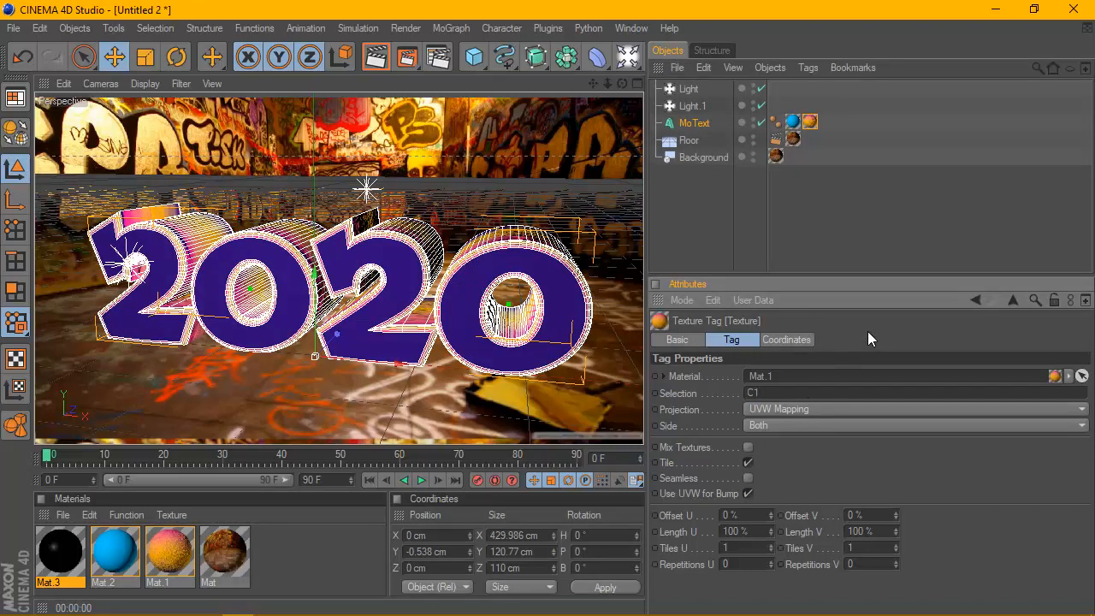
{"action": "key", "text": "Return"}
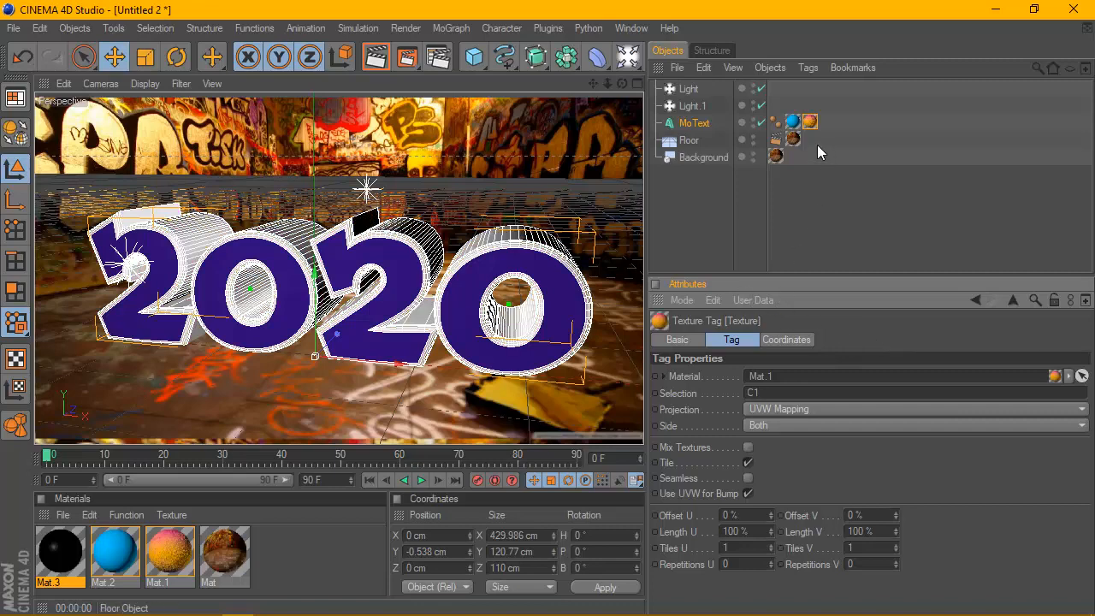
Set the gradient texture tag's projection to Cubic and its V offset to 44 %.
{"action": "left_click", "coordinate": [791, 408]}
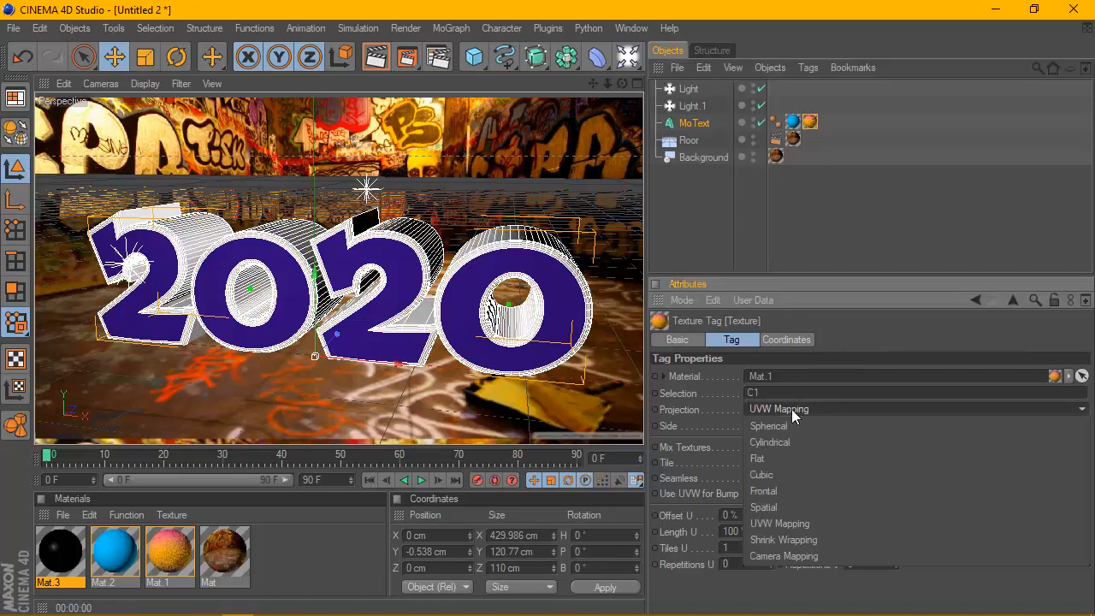
{"action": "left_click", "coordinate": [773, 474]}
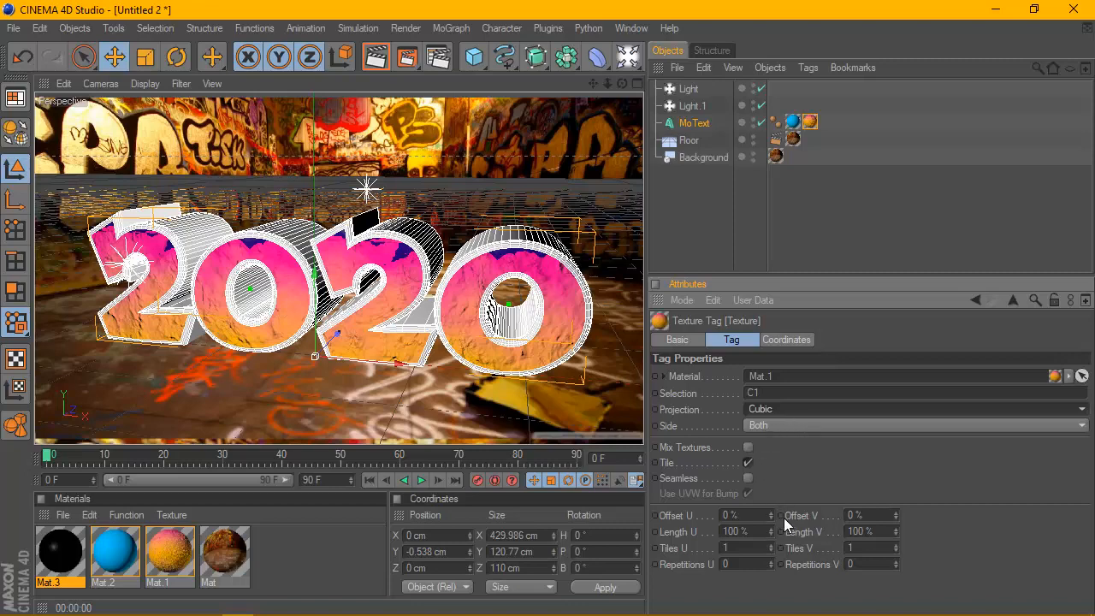
{"action": "left_click_drag", "start_coordinate": [771, 512], "coordinate": [787, 512]}
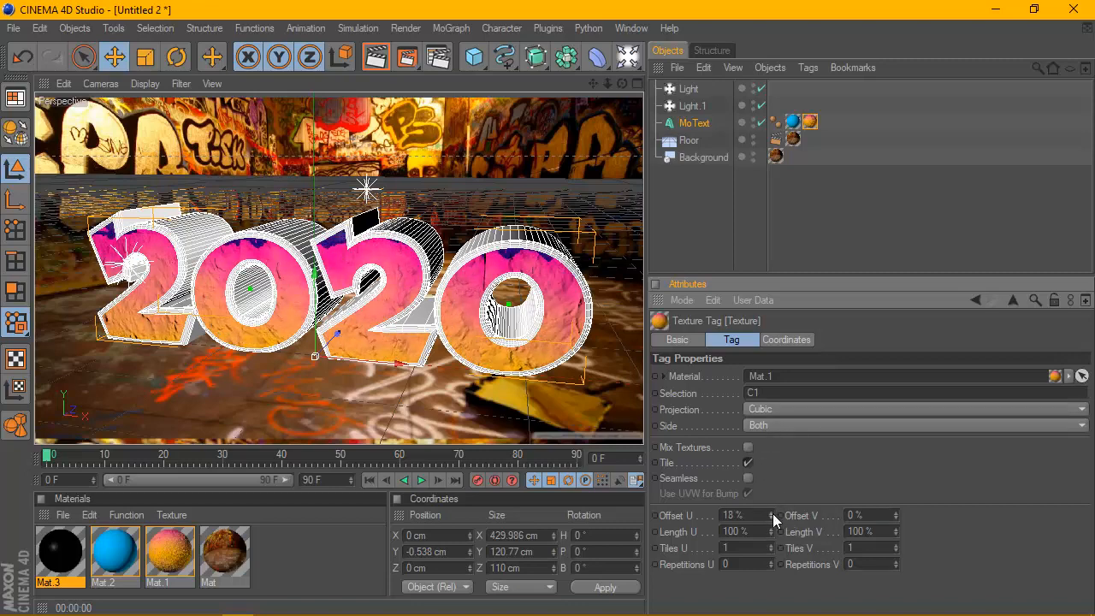
{"action": "key", "text": "ctrl+z"}
{"action": "left_click_drag", "start_coordinate": [896, 515], "coordinate": [898, 478]}
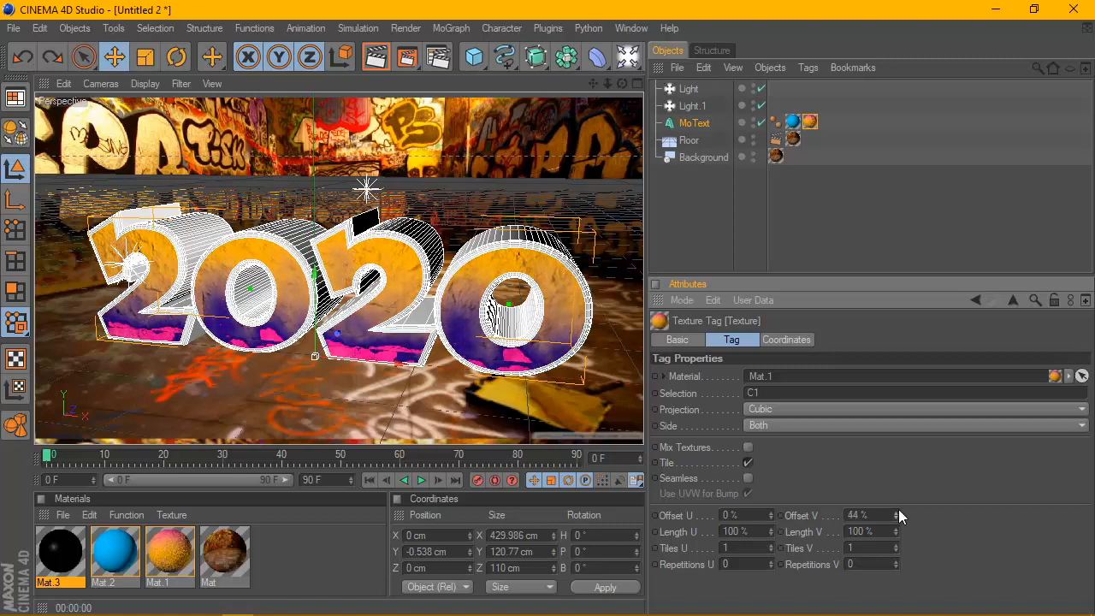
Move the gradient material's dark blue and pink color knots inward and set its turbulence to 25 %.
{"action": "double_click", "coordinate": [181, 545]}
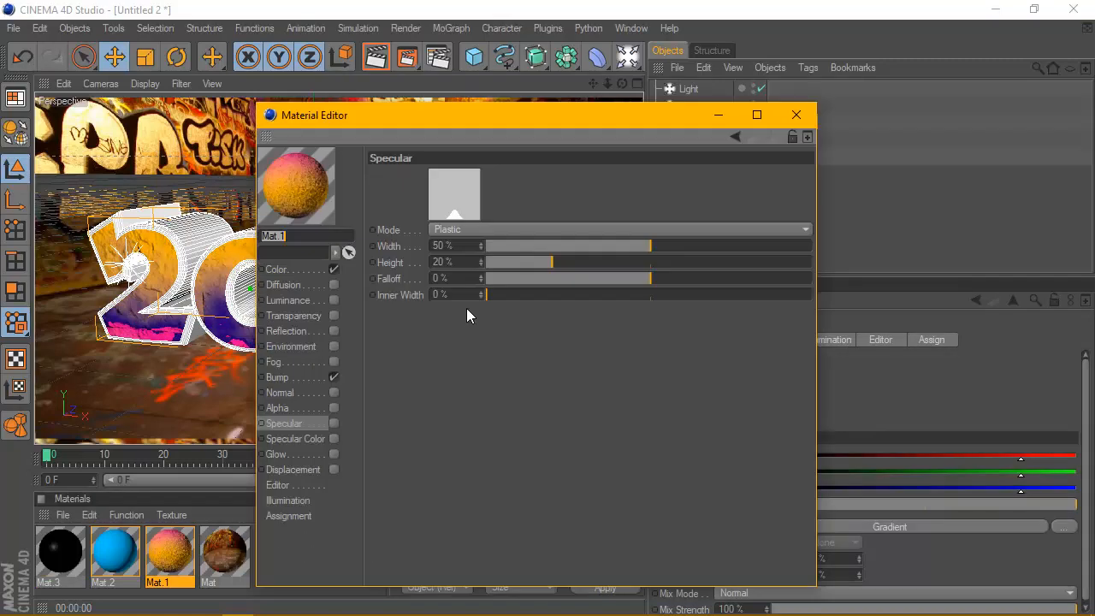
{"action": "left_click", "coordinate": [299, 270]}
{"action": "left_click", "coordinate": [440, 278]}
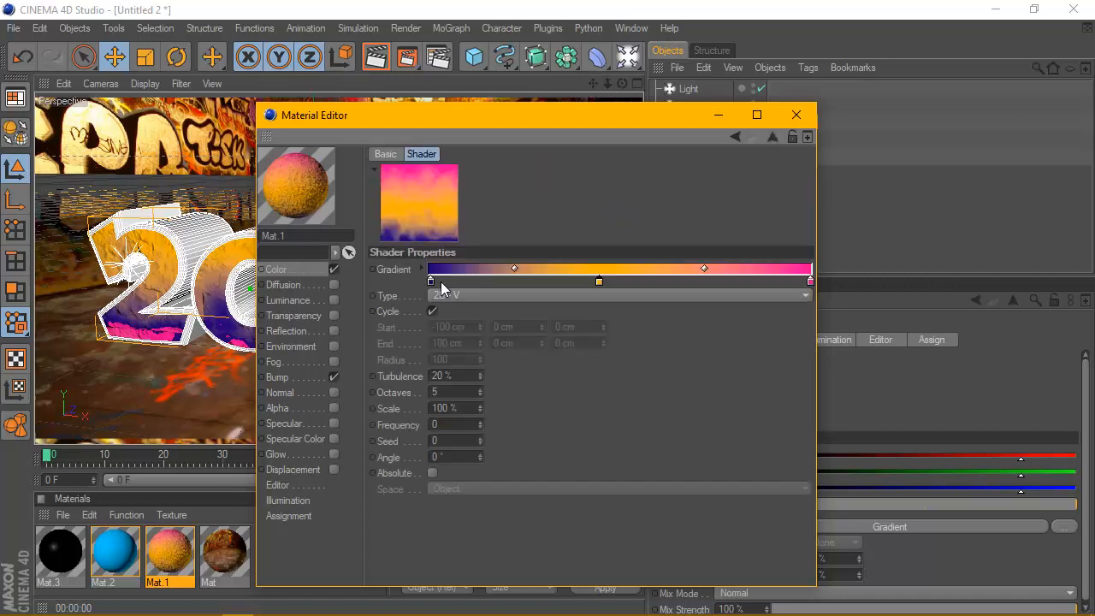
{"action": "left_click_drag", "start_coordinate": [431, 281], "coordinate": [477, 281]}
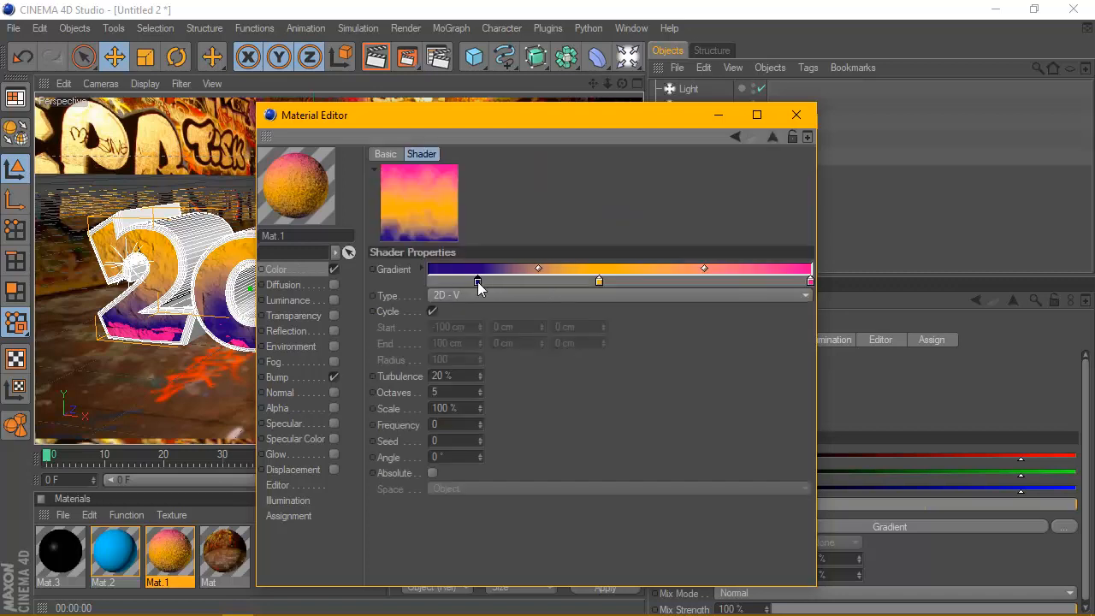
{"action": "left_click_drag", "start_coordinate": [799, 281], "coordinate": [740, 280]}
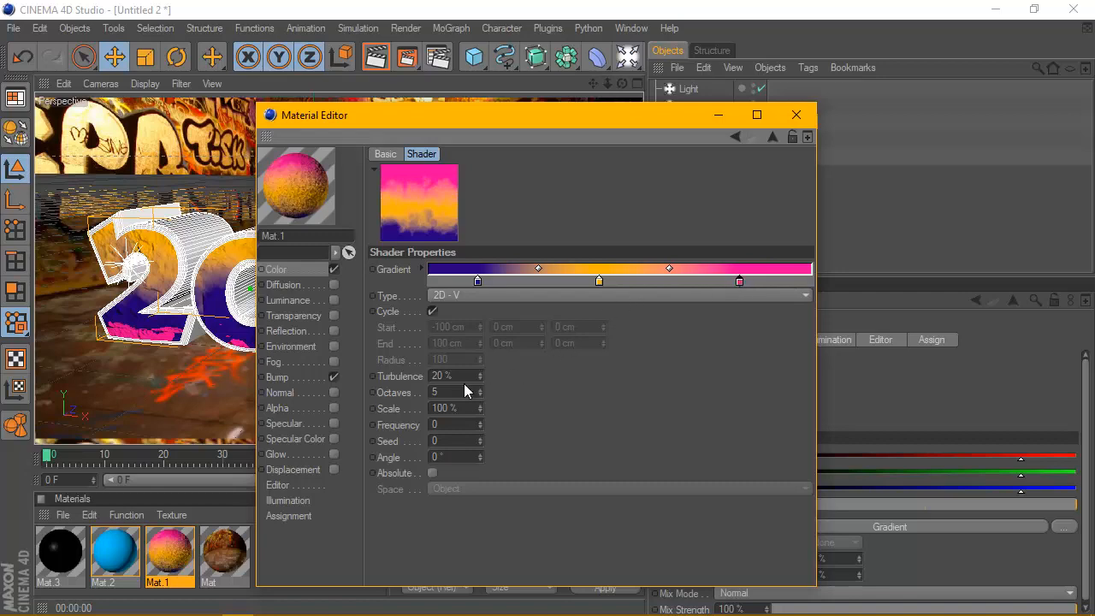
{"action": "left_click", "coordinate": [440, 375]}
{"action": "type", "text": "25"}
{"action": "key", "text": "Return"}
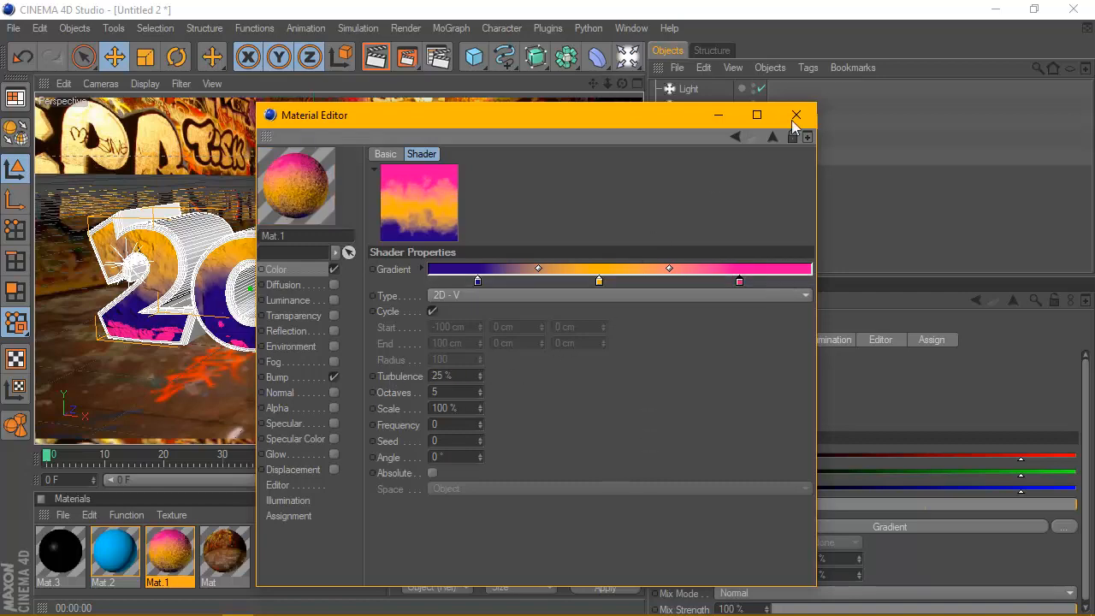
{"action": "left_click", "coordinate": [795, 115]}
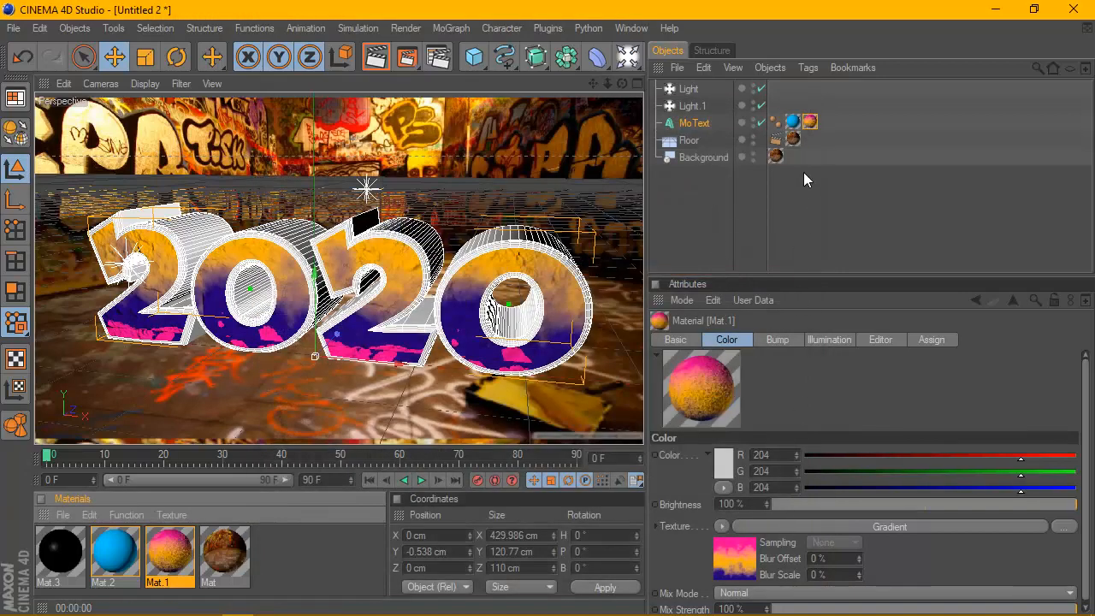
Enable Seamless on the gradient texture tag and adjust its V offset so orange fills the digits' upper part and dark blue their base.
{"action": "left_click", "coordinate": [808, 122]}
{"action": "left_click_drag", "start_coordinate": [824, 281], "coordinate": [826, 222]}
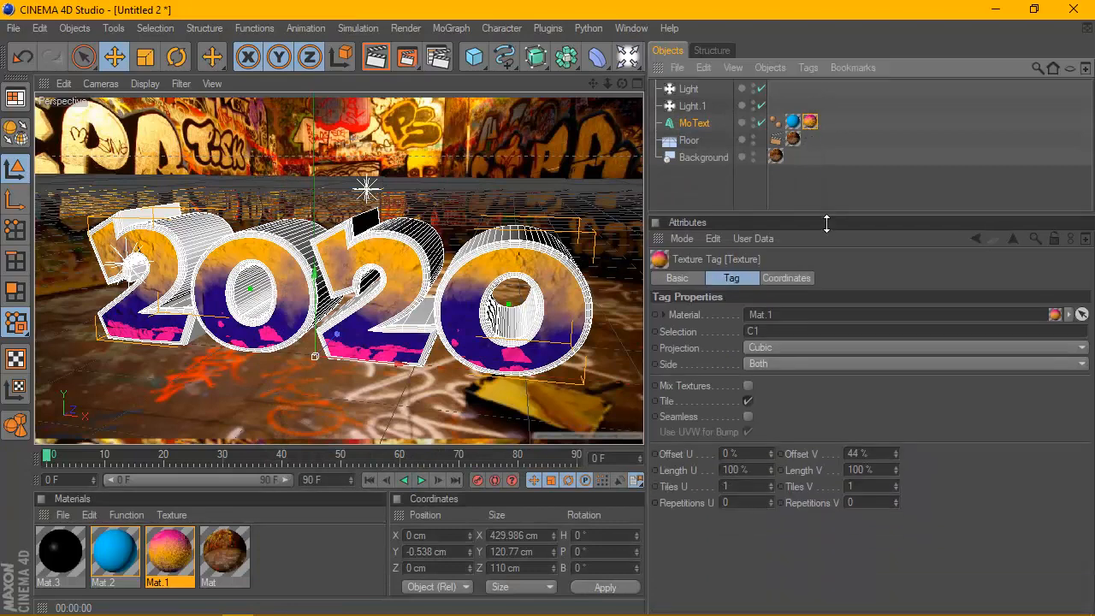
{"action": "left_click", "coordinate": [748, 417]}
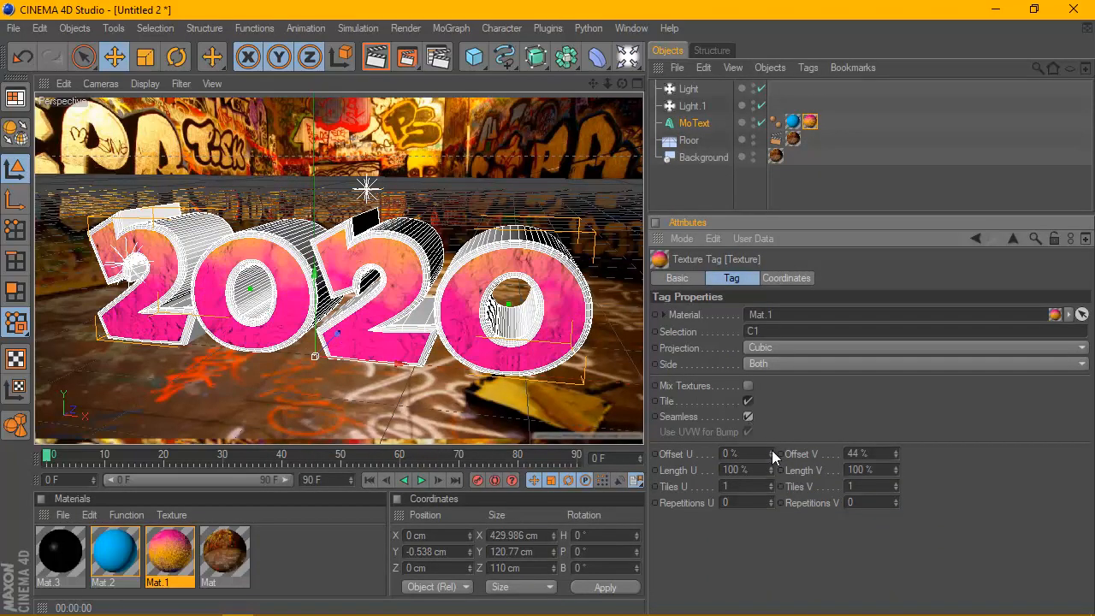
{"action": "left_click_drag", "start_coordinate": [772, 453], "coordinate": [786, 453]}
{"action": "key", "text": "ctrl+z"}
{"action": "left_click_drag", "start_coordinate": [896, 454], "coordinate": [895, 362]}
Shift the gradient's orange and pink knots toward the dark blue end and render the perspective view.
{"action": "double_click", "coordinate": [169, 554]}
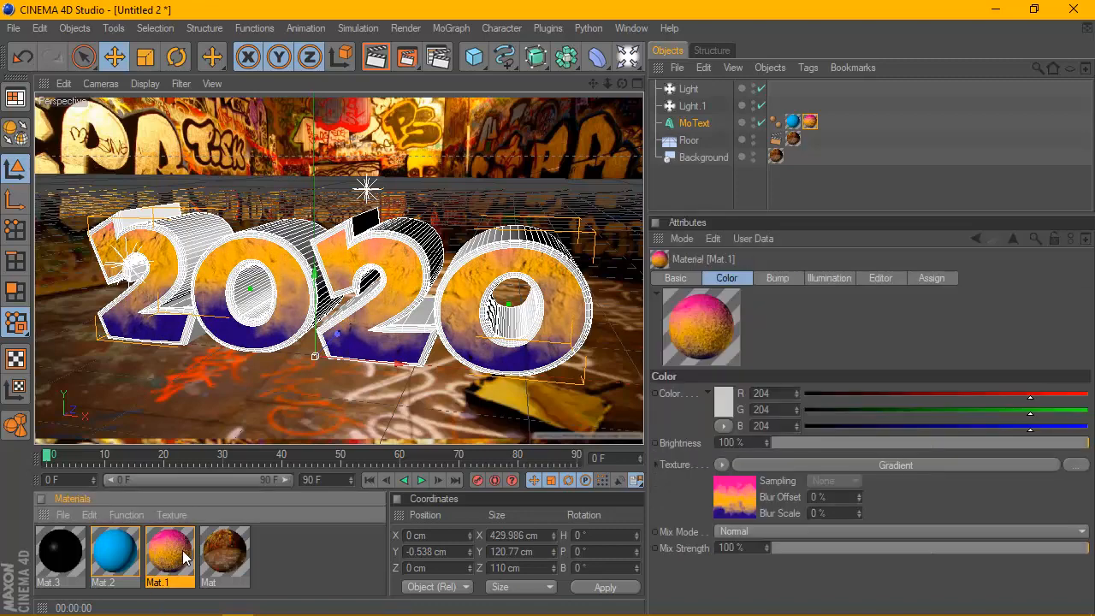
{"action": "left_click_drag", "start_coordinate": [561, 122], "coordinate": [771, 103]}
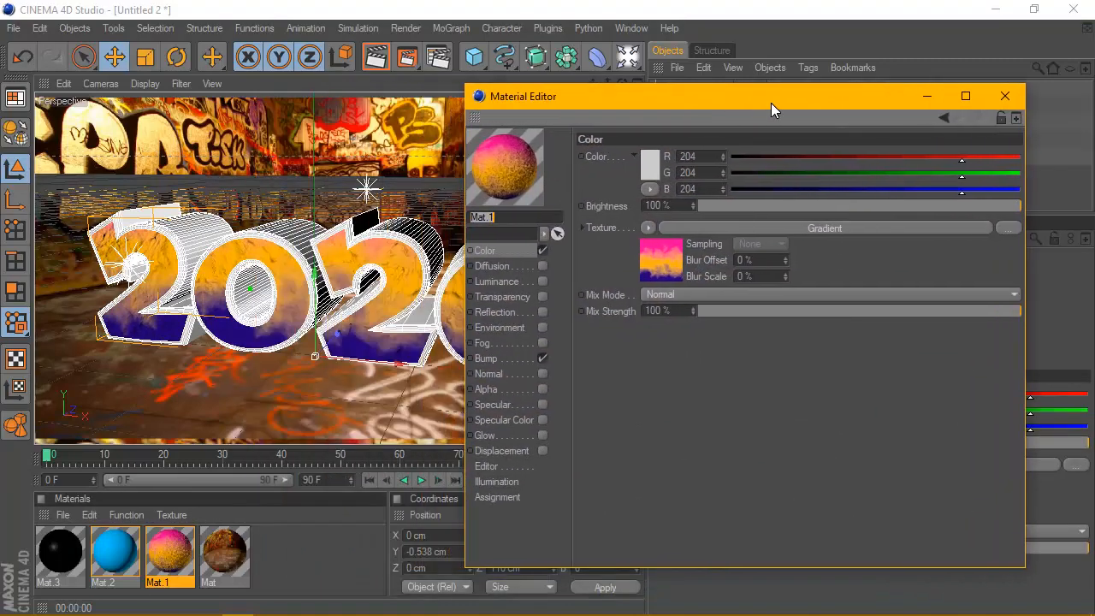
{"action": "left_click", "coordinate": [661, 250]}
{"action": "left_click_drag", "start_coordinate": [949, 262], "coordinate": [768, 261]}
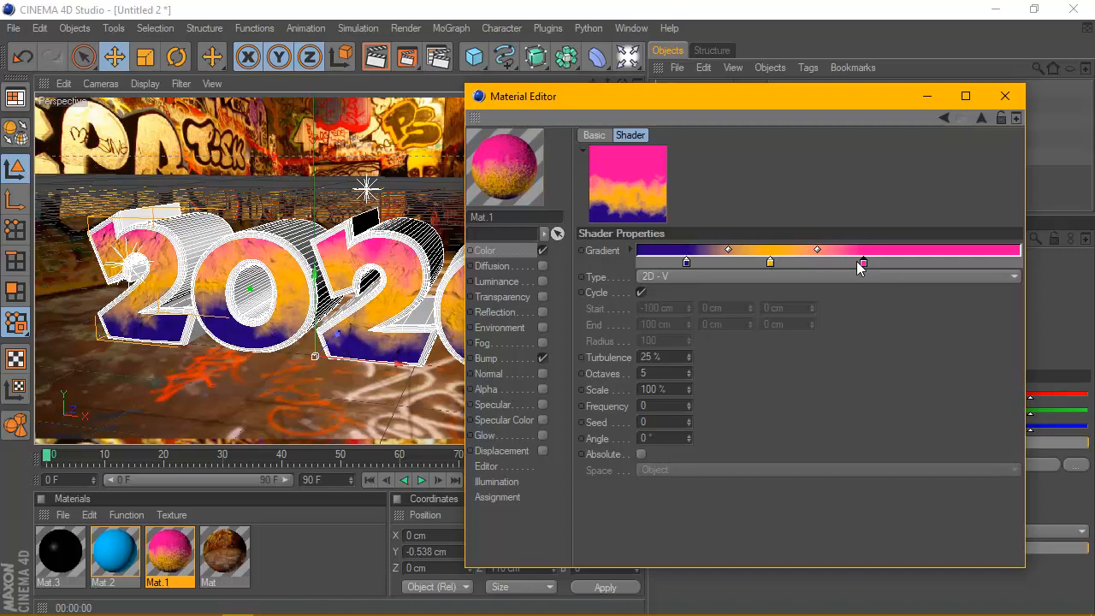
{"action": "left_click_drag", "start_coordinate": [861, 264], "coordinate": [831, 261]}
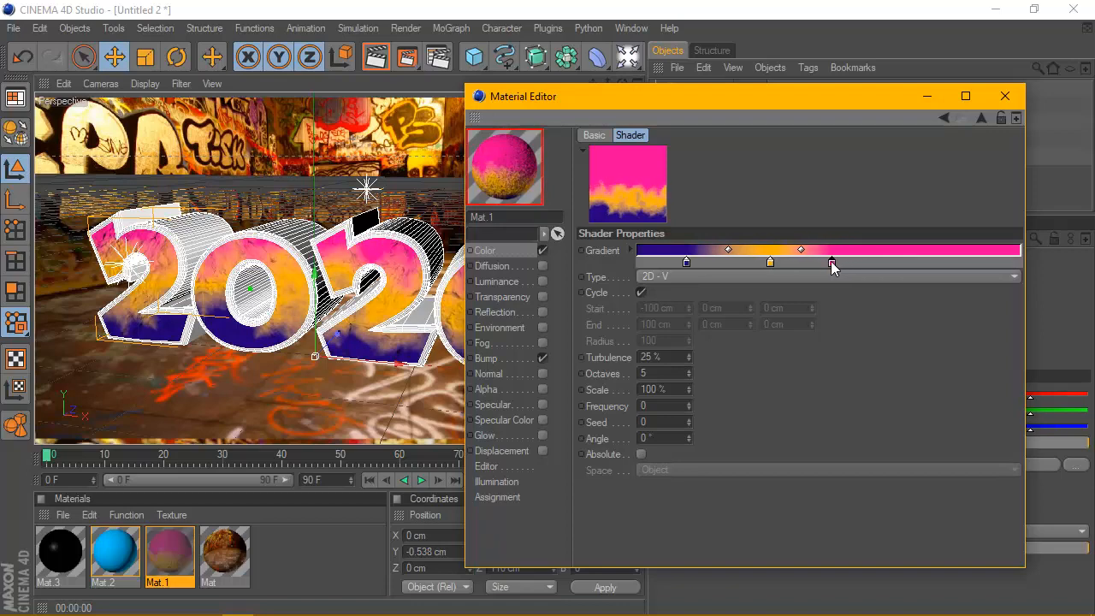
{"action": "left_click", "coordinate": [1004, 96]}
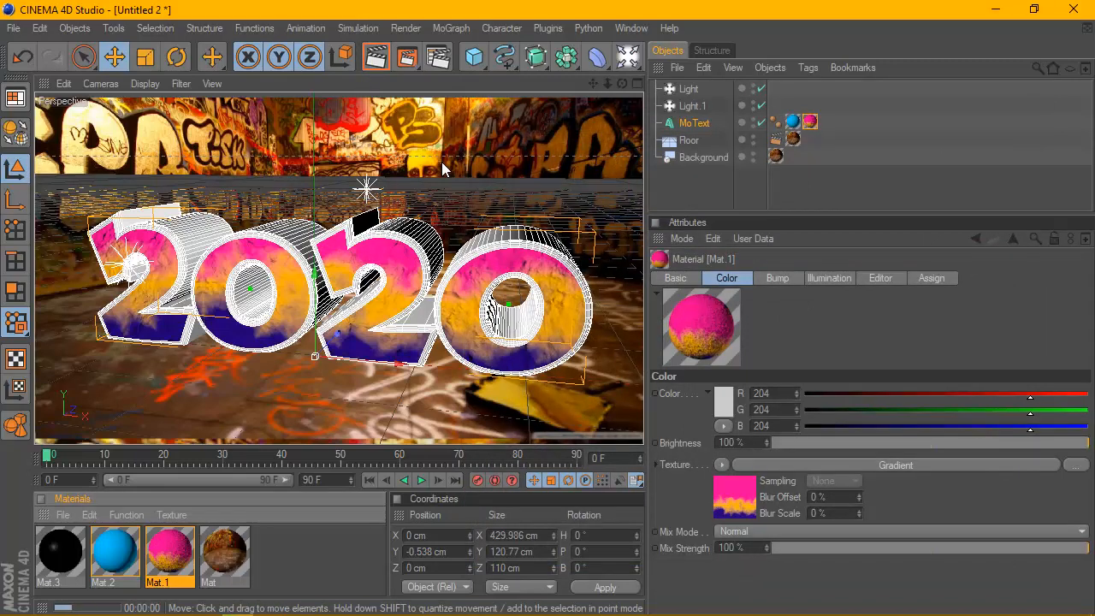
{"action": "key", "text": "ctrl+r"}
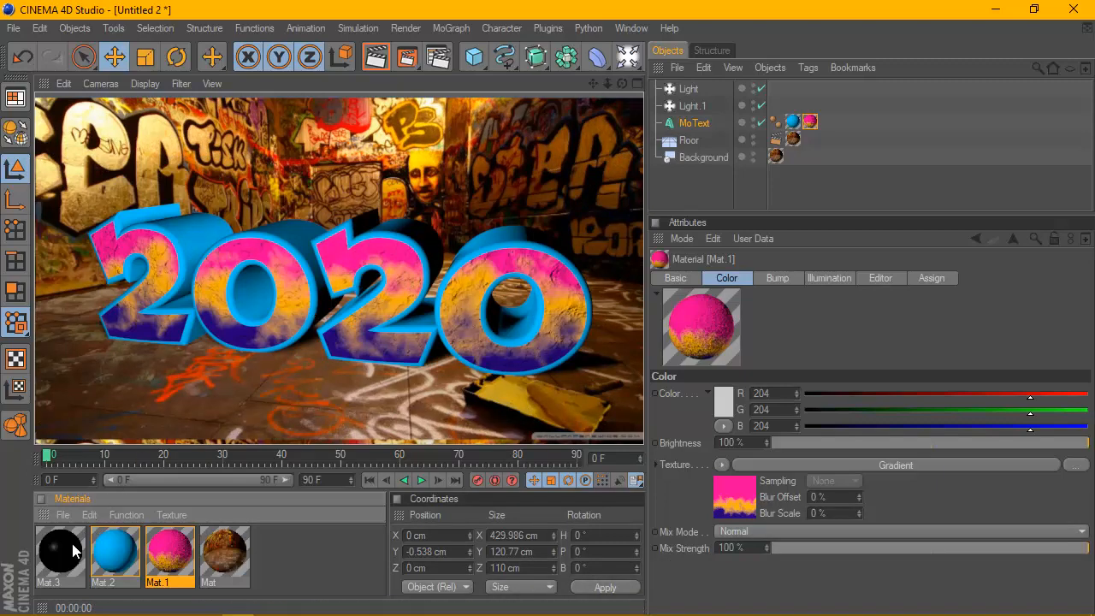
Apply the black material to the MoText's front fillets using selection R1, deselect everything and render the view.
{"action": "left_click_drag", "start_coordinate": [709, 118], "coordinate": [710, 121]}
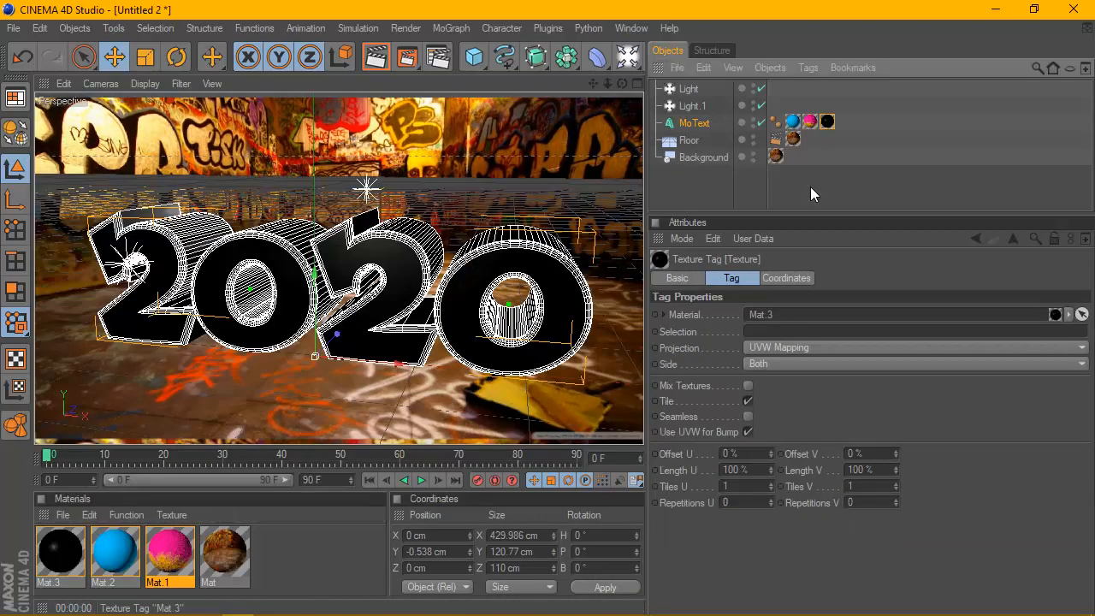
{"action": "left_click", "coordinate": [817, 335]}
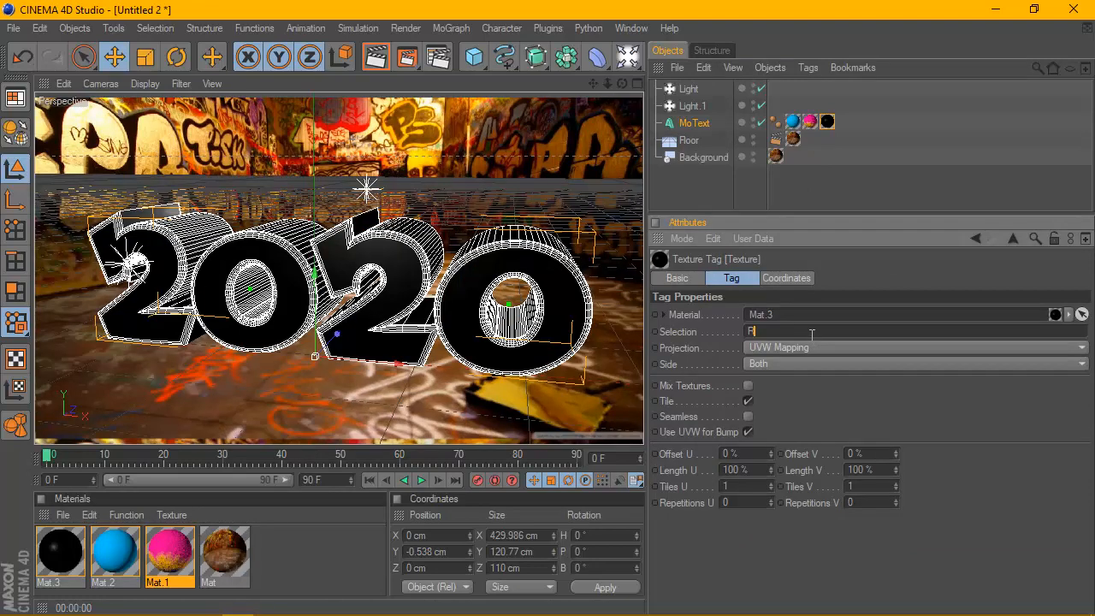
{"action": "type", "text": "R1"}
{"action": "key", "text": "Return"}
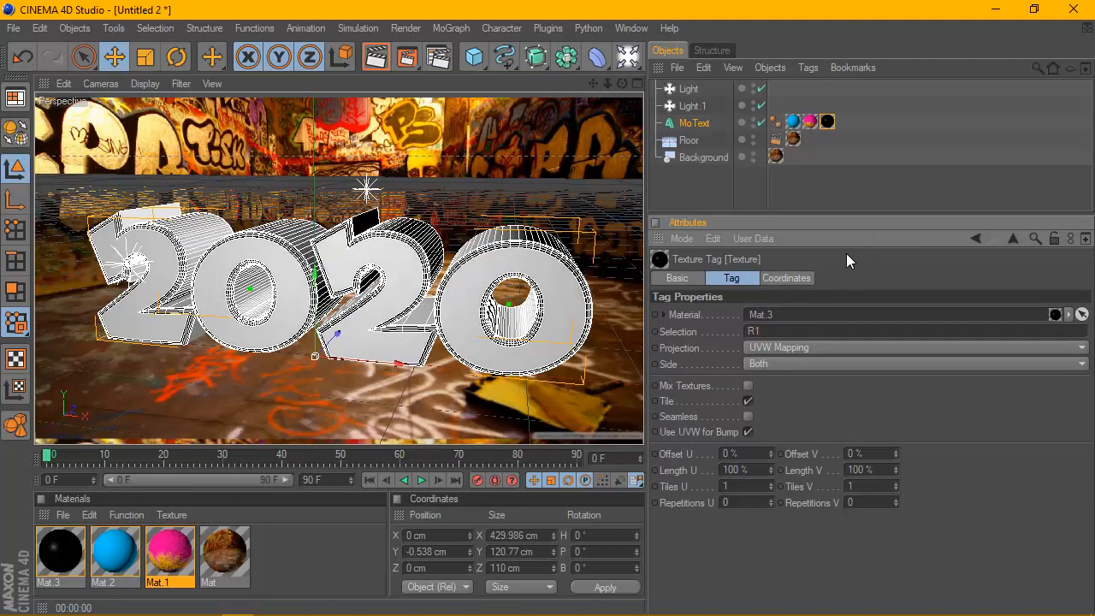
{"action": "left_click", "coordinate": [690, 188]}
{"action": "key", "text": "ctrl+r"}
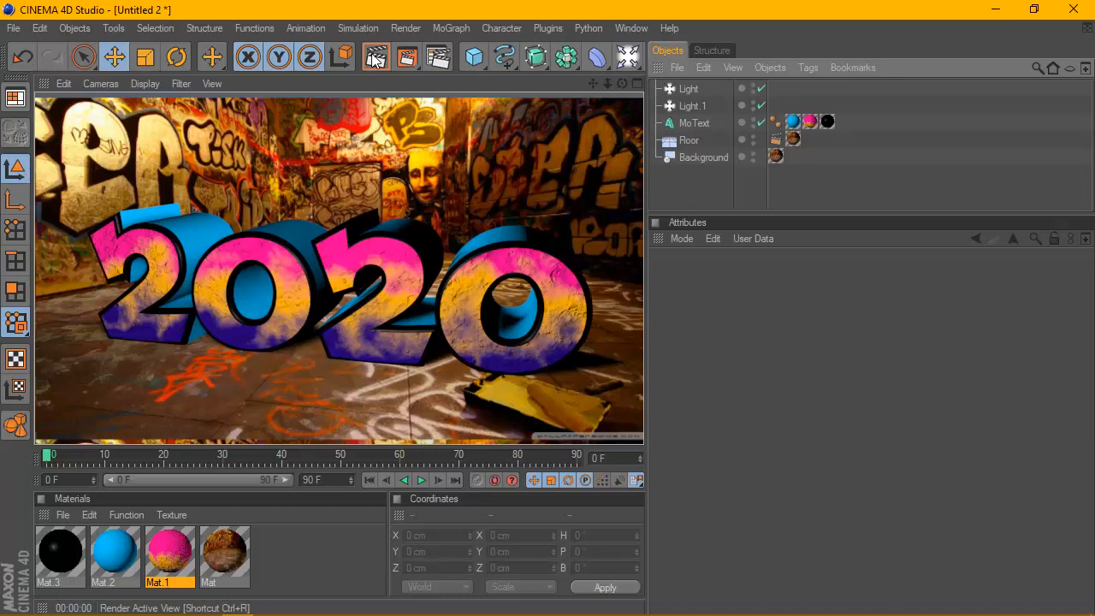
Add the Ambient Occlusion and Global Illumination effects to the render settings.
{"action": "left_click", "coordinate": [438, 57]}
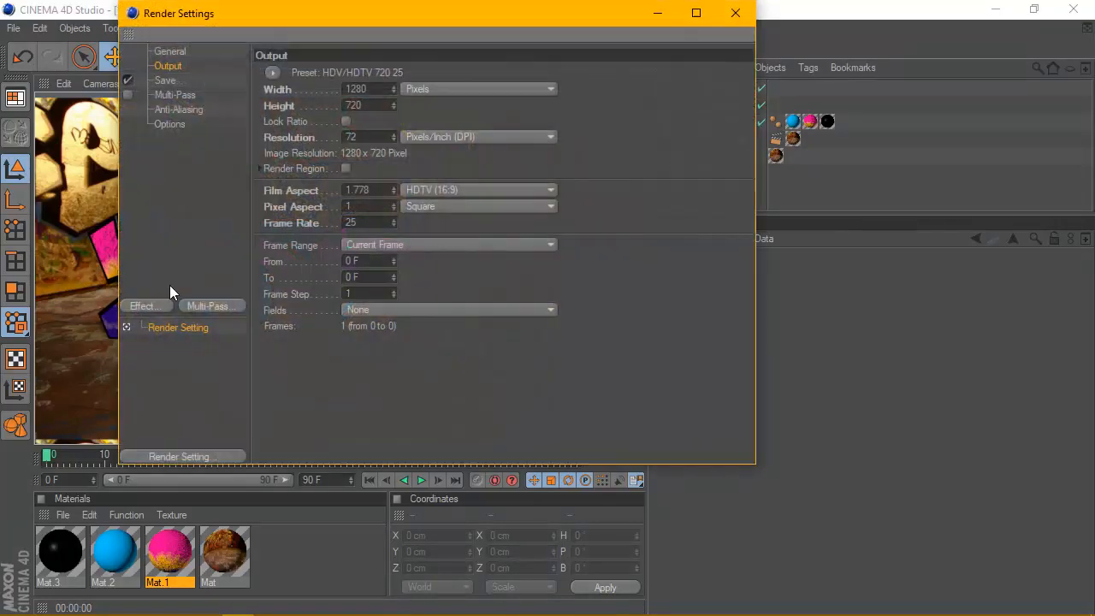
{"action": "left_click", "coordinate": [154, 306]}
{"action": "left_click", "coordinate": [202, 296]}
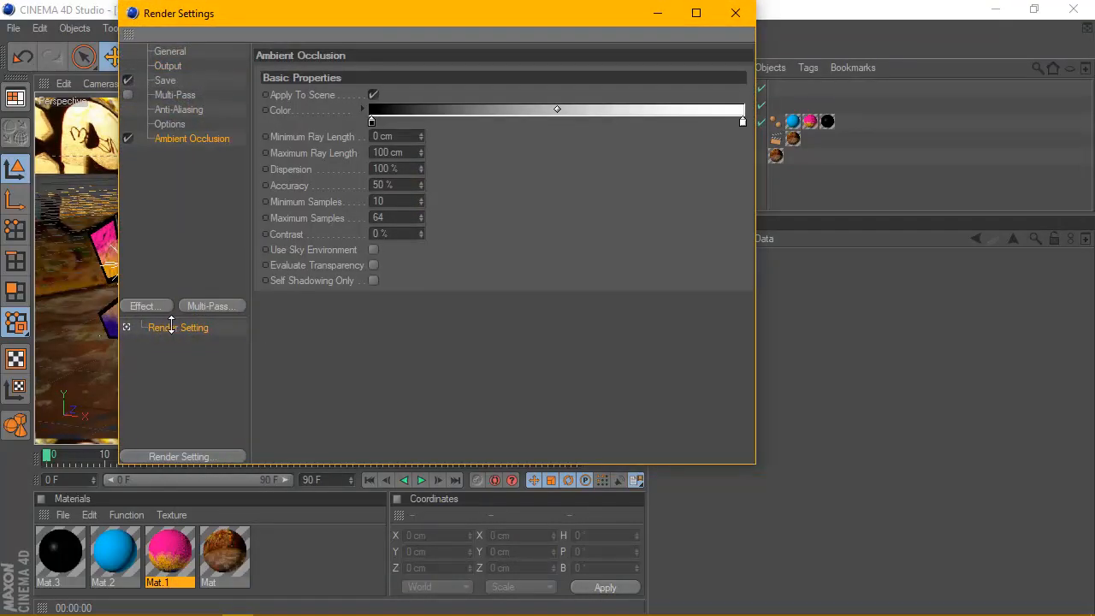
{"action": "left_click", "coordinate": [169, 306]}
{"action": "left_click", "coordinate": [218, 411]}
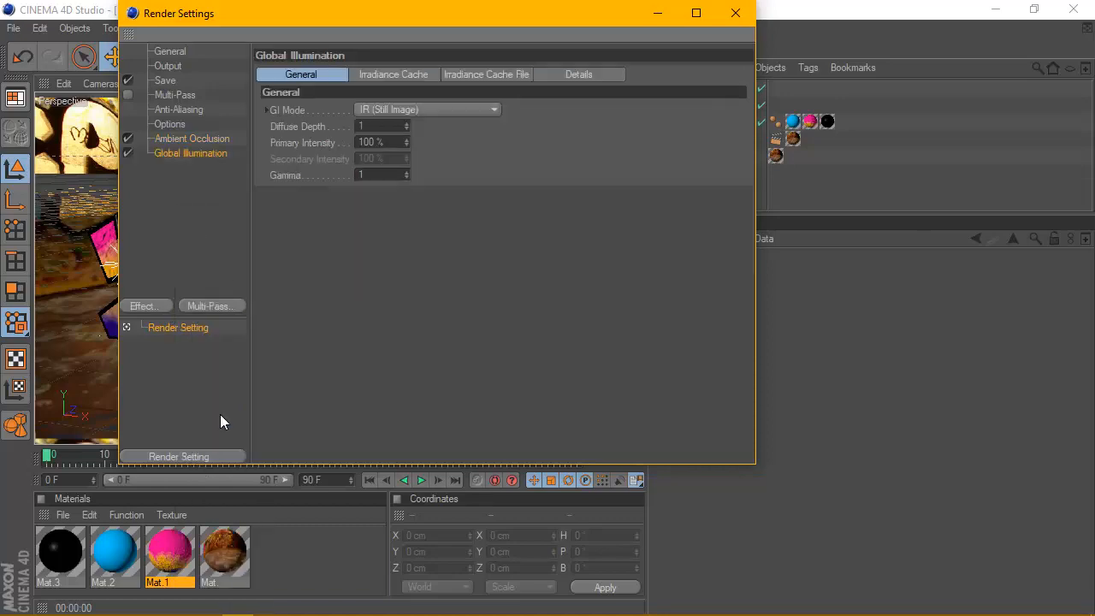
Set the Global Illumination irradiance cache's Stochastic Samples and Record Density to Low and render the perspective view.
{"action": "left_click", "coordinate": [393, 75]}
{"action": "left_click", "coordinate": [406, 109]}
{"action": "left_click", "coordinate": [395, 156]}
{"action": "left_click", "coordinate": [400, 125]}
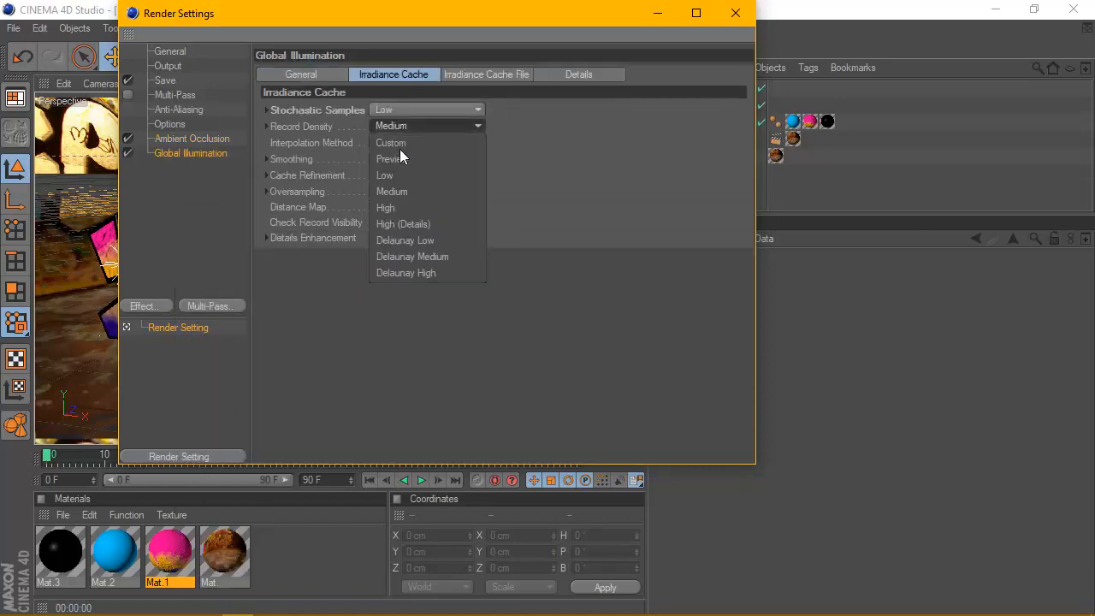
{"action": "left_click", "coordinate": [403, 175]}
{"action": "left_click", "coordinate": [735, 12]}
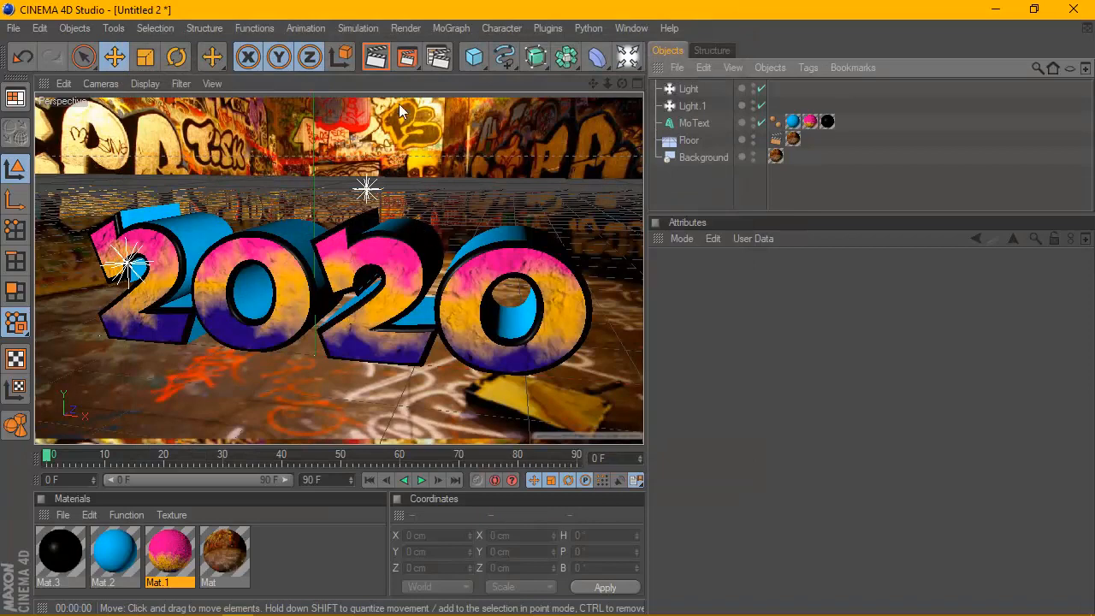
{"action": "left_click", "coordinate": [375, 57]}
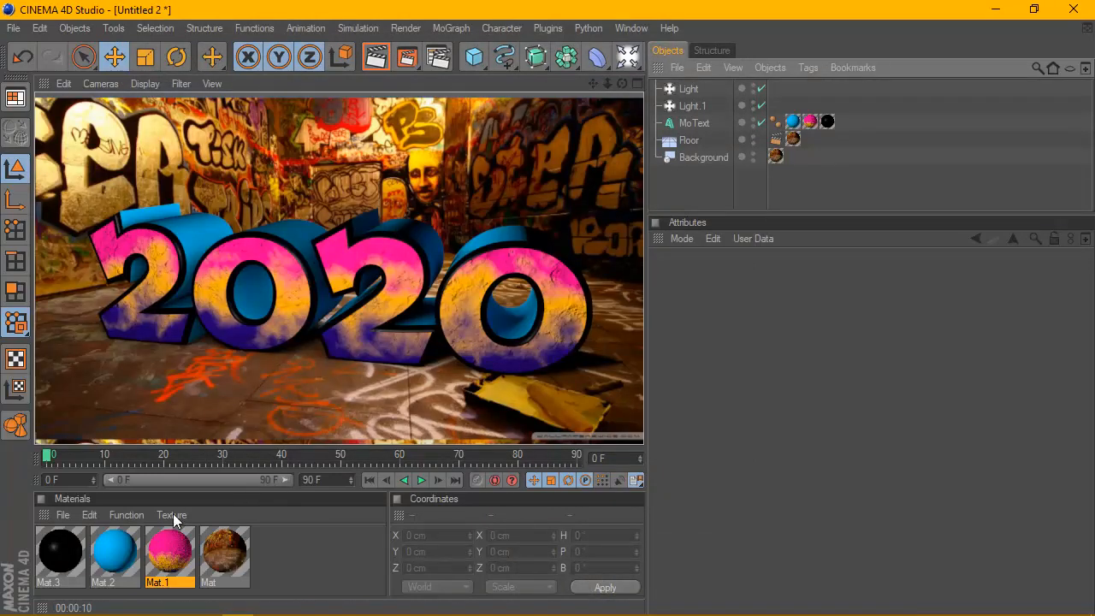
Set the Bump strength of the pink-orange gradient material Mat.1 to 200%.
{"action": "double_click", "coordinate": [169, 552]}
{"action": "left_click", "coordinate": [278, 376]}
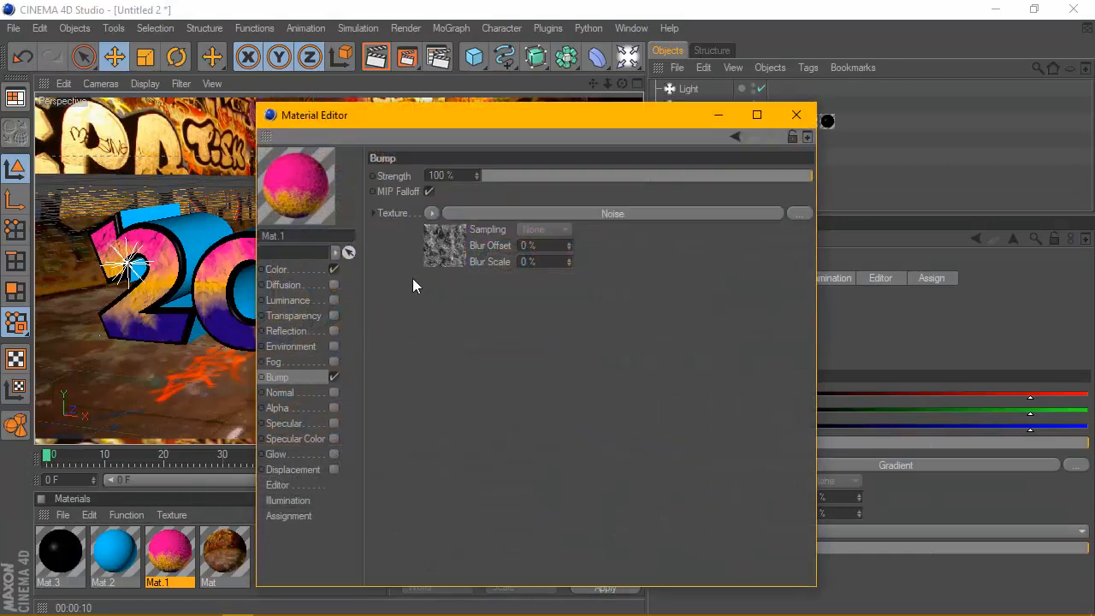
{"action": "left_click_drag", "start_coordinate": [455, 175], "coordinate": [411, 175]}
{"action": "type", "text": "300"}
{"action": "key", "text": "Return"}
{"action": "left_click_drag", "start_coordinate": [462, 176], "coordinate": [393, 177]}
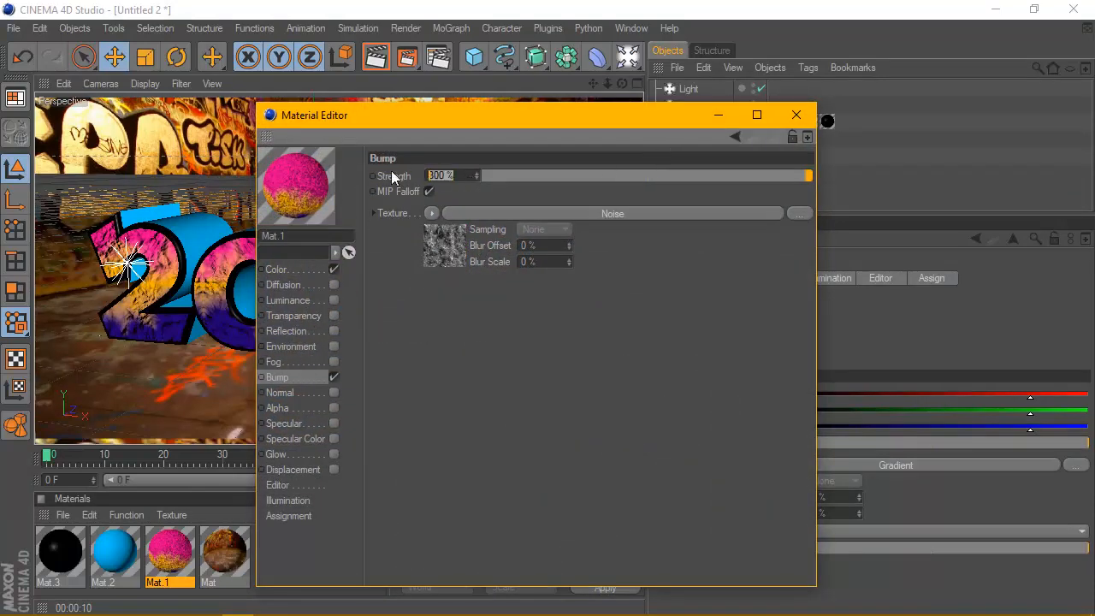
{"action": "type", "text": "200"}
{"action": "key", "text": "Return"}
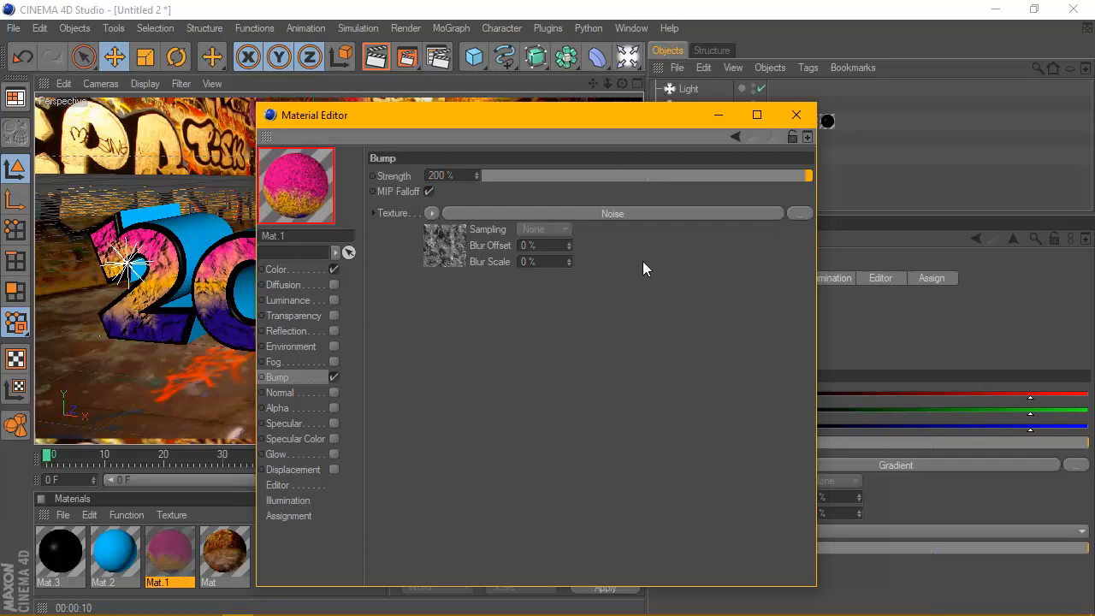
{"action": "left_click", "coordinate": [795, 115]}
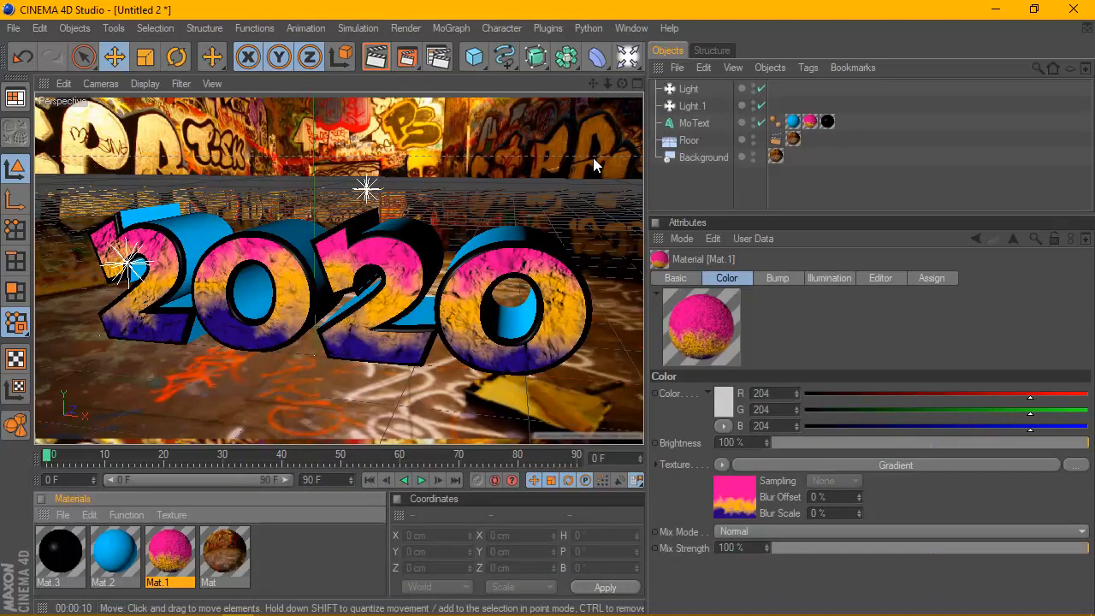
Raise both lights together above the 2020 text to a height of about 189 cm in the Right view.
{"action": "left_click", "coordinate": [681, 124]}
{"action": "left_click_drag", "start_coordinate": [319, 303], "coordinate": [319, 294]}
{"action": "left_click", "coordinate": [688, 89]}
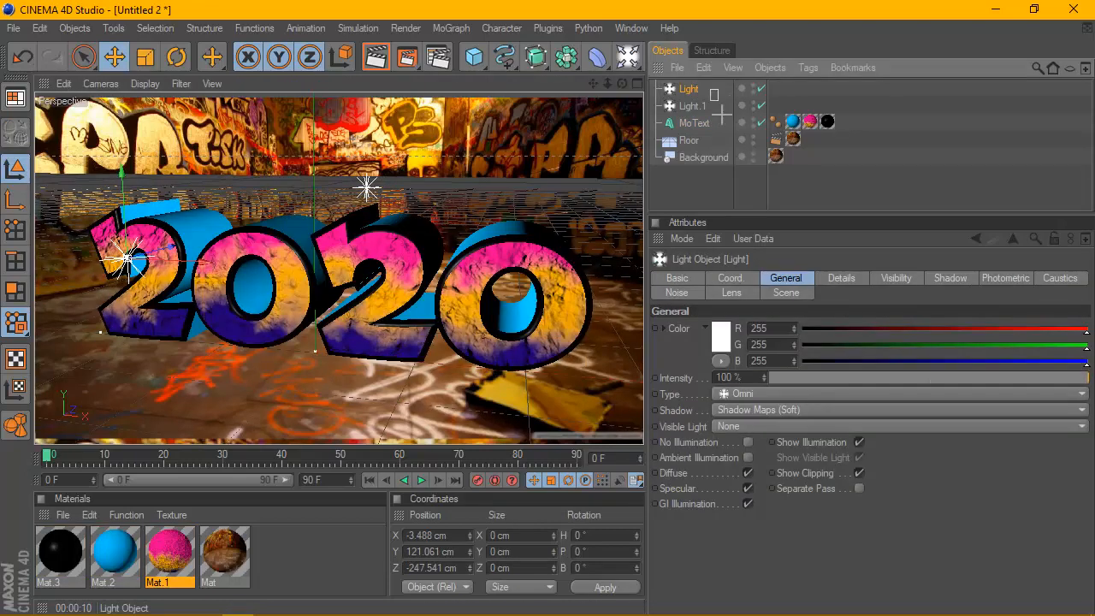
{"action": "left_click", "coordinate": [691, 106], "text": "ctrl"}
{"action": "left_click", "coordinate": [637, 84]}
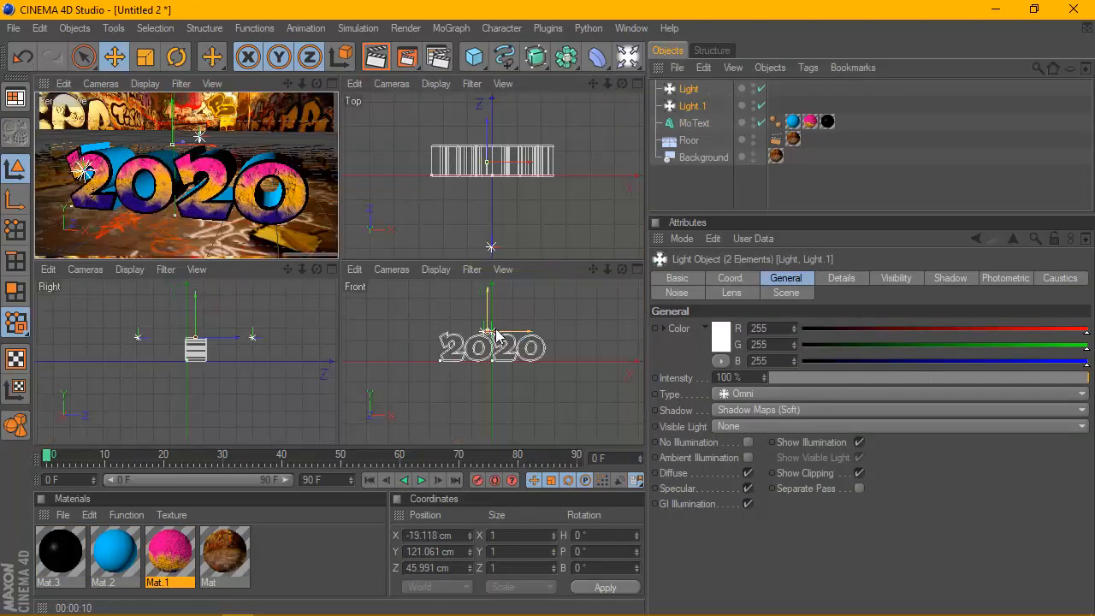
{"action": "left_click", "coordinate": [330, 270]}
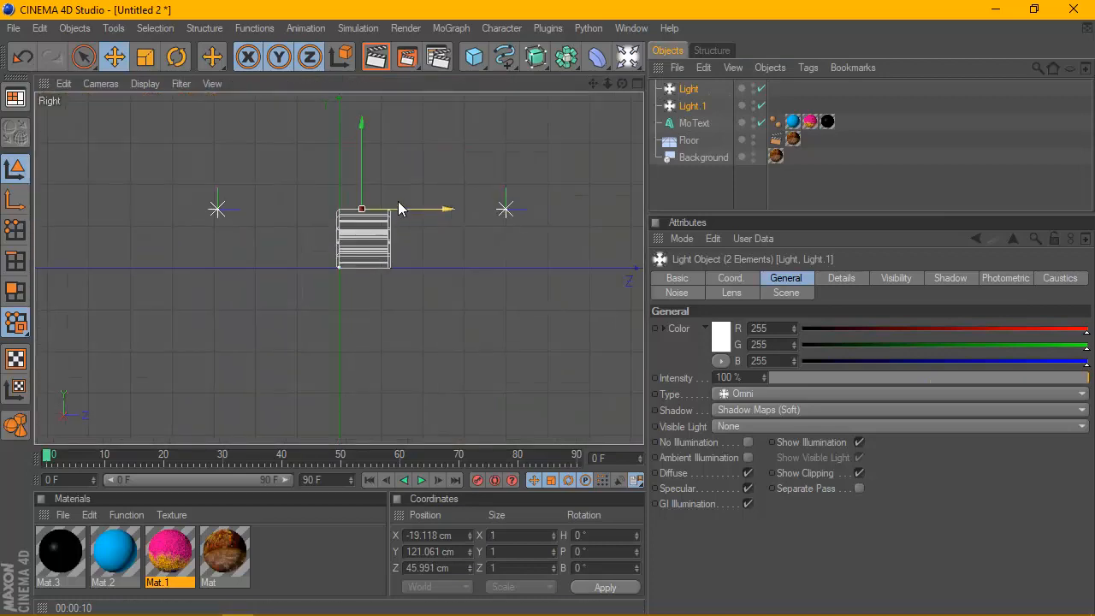
{"action": "left_click_drag", "start_coordinate": [354, 152], "coordinate": [356, 120]}
{"action": "left_click", "coordinate": [637, 85]}
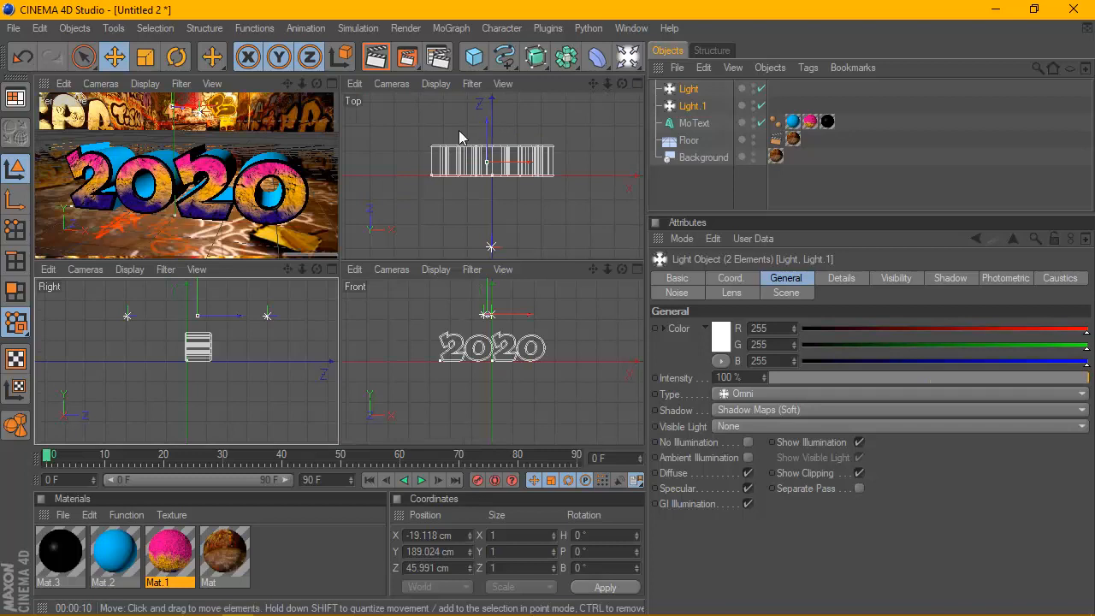
Shift only the front light sideways to about X 121.6 cm in the Front view and render the perspective view.
{"action": "left_click", "coordinate": [688, 89]}
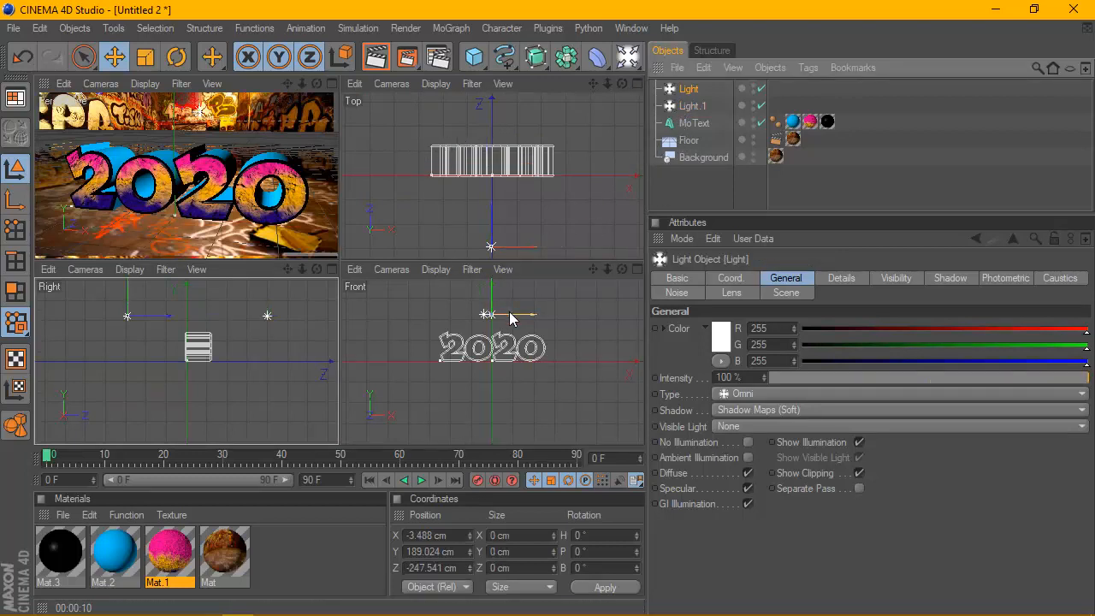
{"action": "mouse_move", "coordinate": [517, 315]}
{"action": "left_mouse_down"}
{"action": "mouse_move", "coordinate": [492, 314]}
{"action": "mouse_move", "coordinate": [523, 314]}
{"action": "left_mouse_up"}
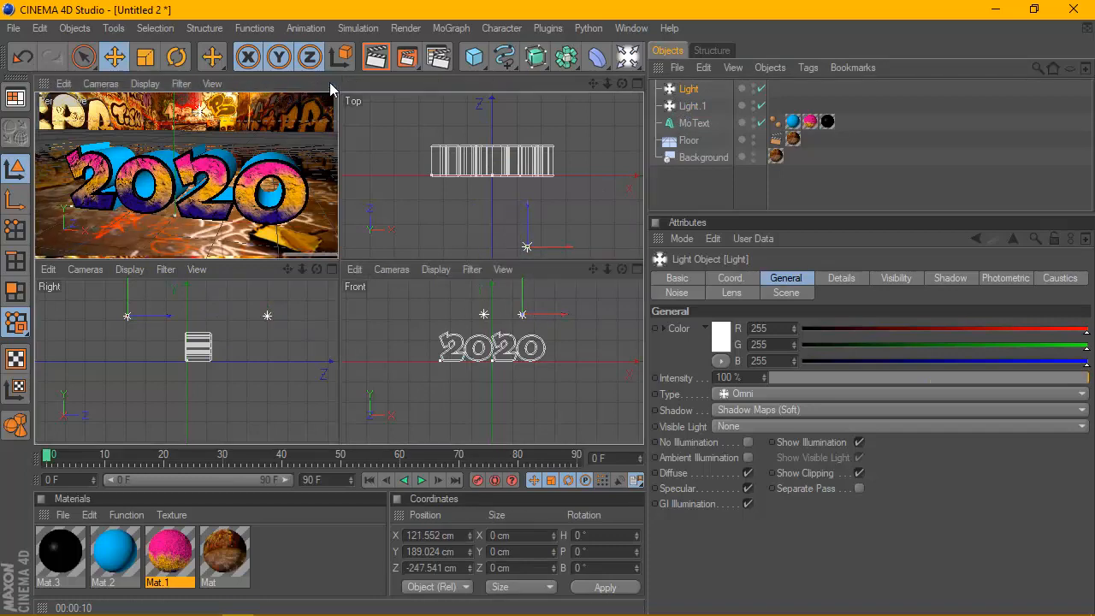
{"action": "left_click", "coordinate": [331, 83]}
{"action": "left_click", "coordinate": [373, 56]}
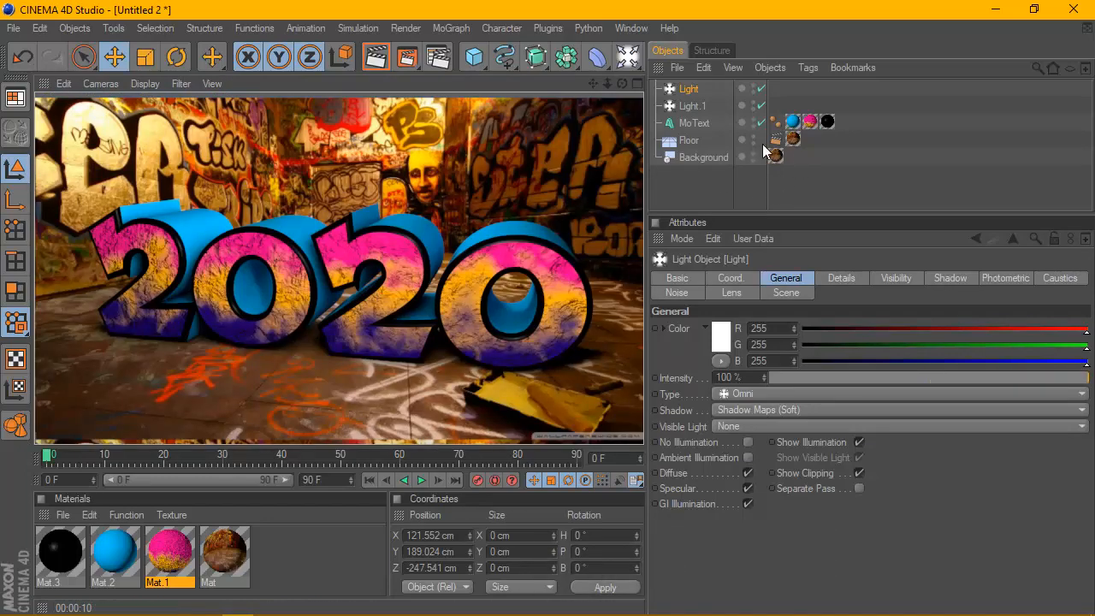
Hide the MoText, orbit the perspective camera slightly to align the floor with the background photo, and show the text again.
{"action": "double_click", "coordinate": [752, 119]}
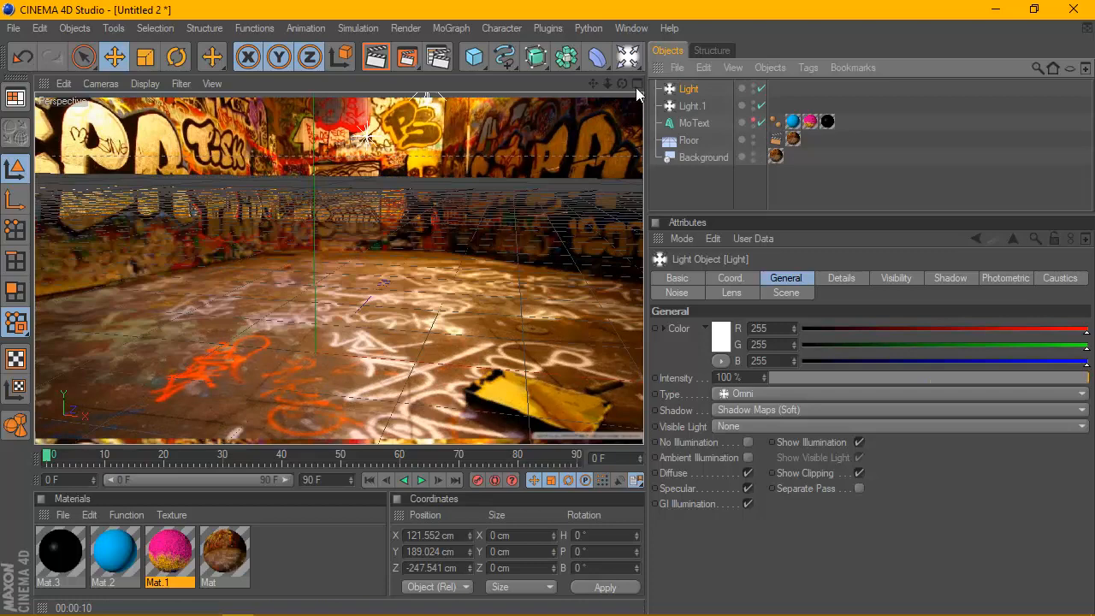
{"action": "left_click_drag", "start_coordinate": [622, 84], "coordinate": [626, 86]}
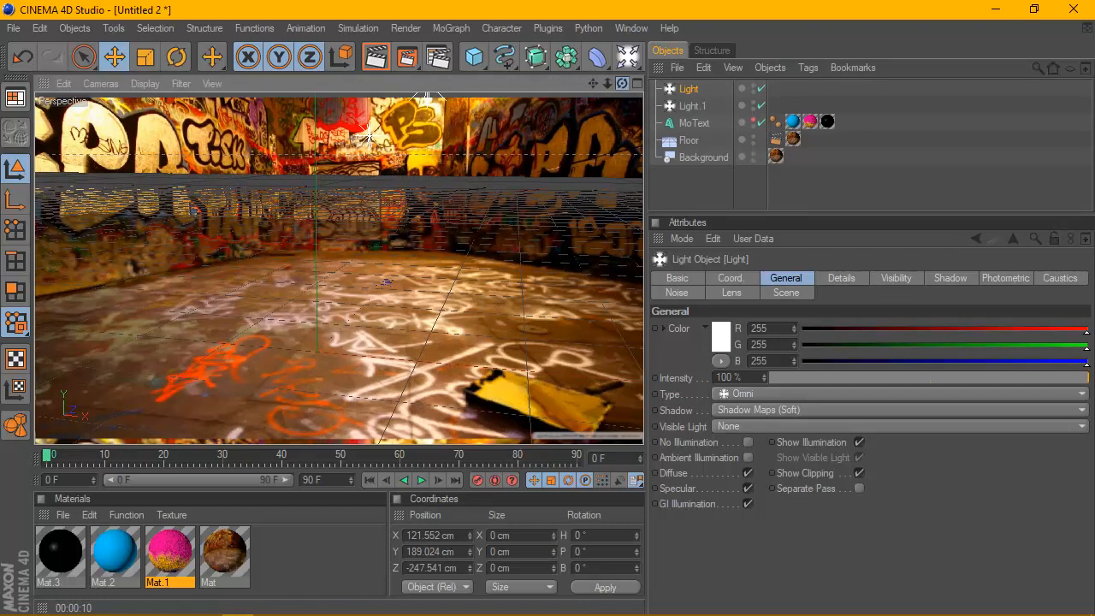
{"action": "left_click", "coordinate": [752, 119]}
Change the anti-aliasing mode in the render settings.
{"action": "left_click", "coordinate": [434, 58]}
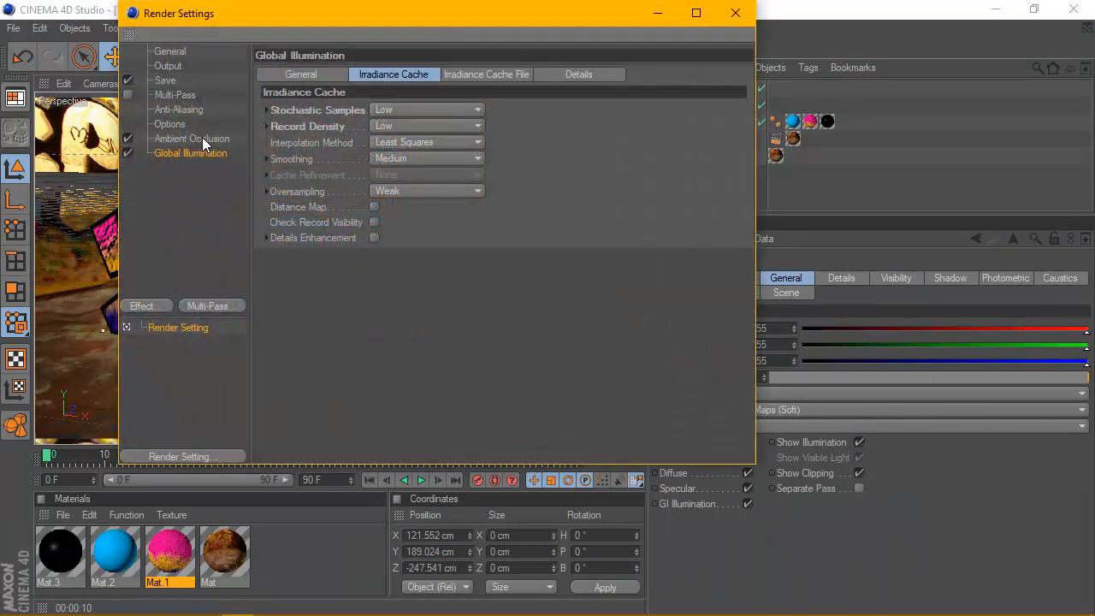
{"action": "left_click", "coordinate": [206, 111]}
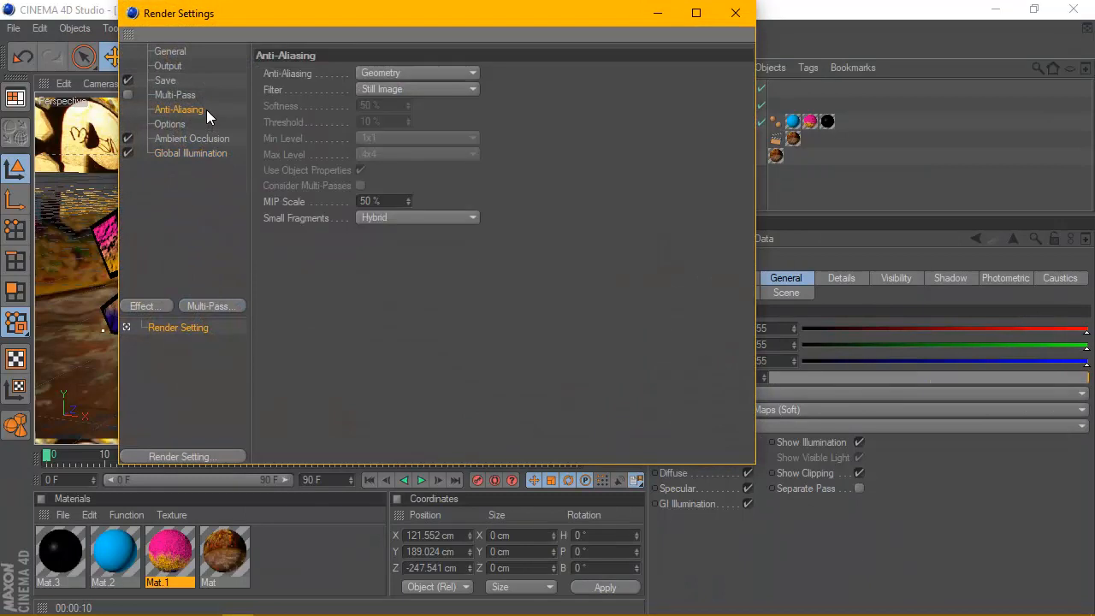
{"action": "left_click", "coordinate": [379, 76]}
{"action": "left_click", "coordinate": [378, 117]}
Set the render output to PNG format, saved on the Desktop as 3D4, and render the perspective view.
{"action": "left_click", "coordinate": [166, 81]}
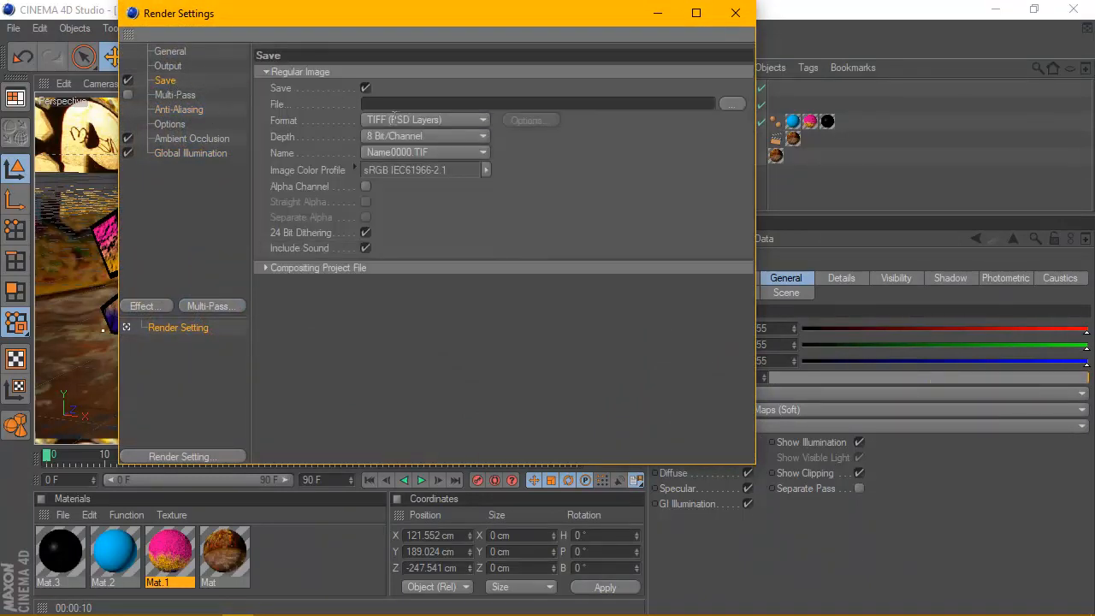
{"action": "left_click", "coordinate": [389, 118]}
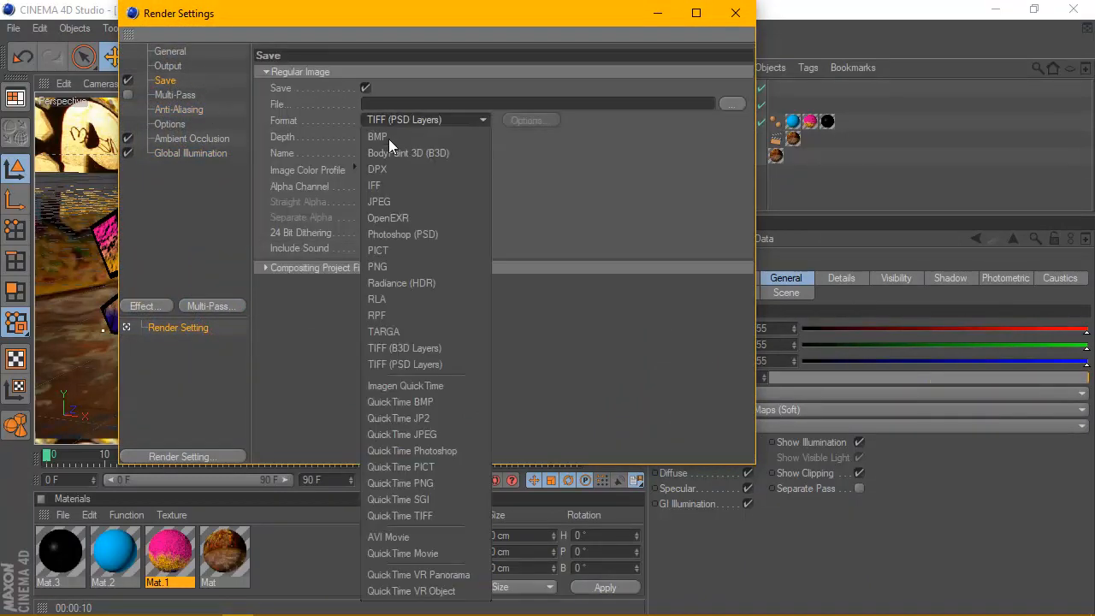
{"action": "left_click", "coordinate": [399, 282]}
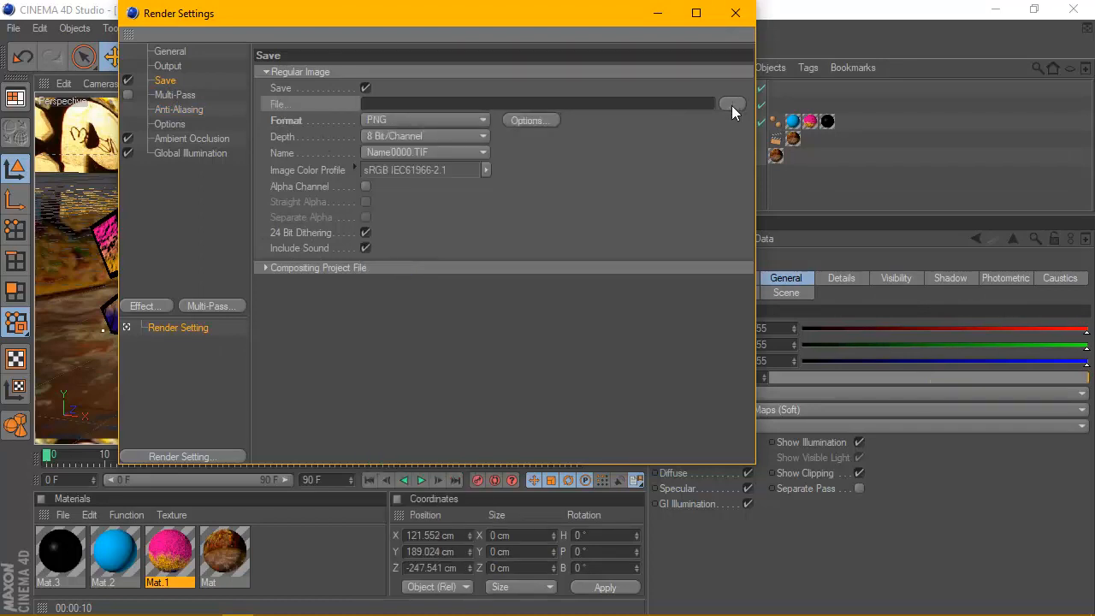
{"action": "left_click", "coordinate": [731, 104]}
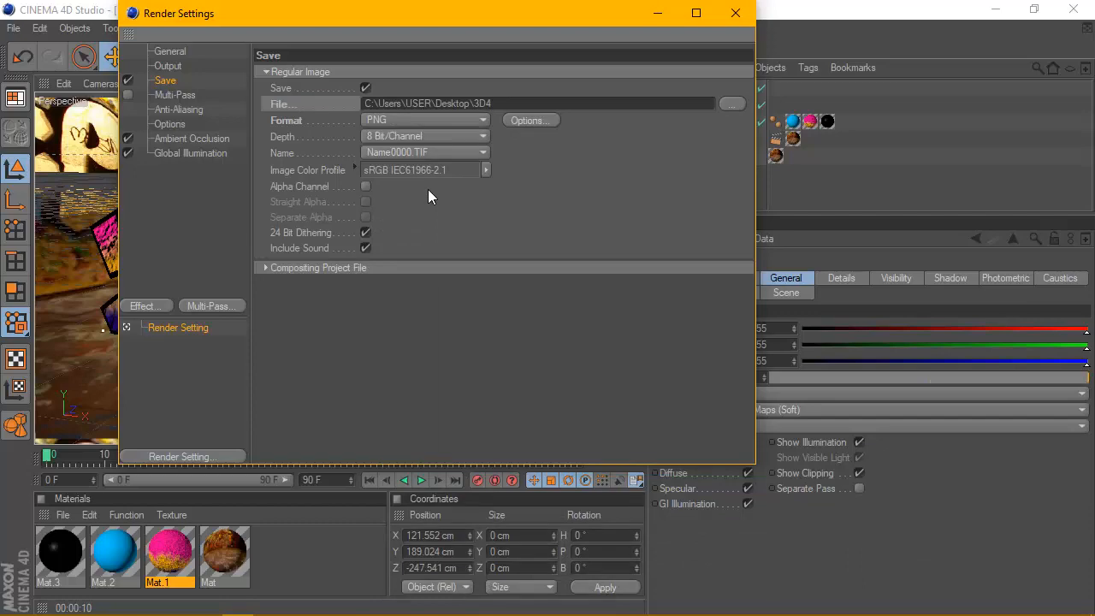
{"action": "left_click", "coordinate": [734, 13]}
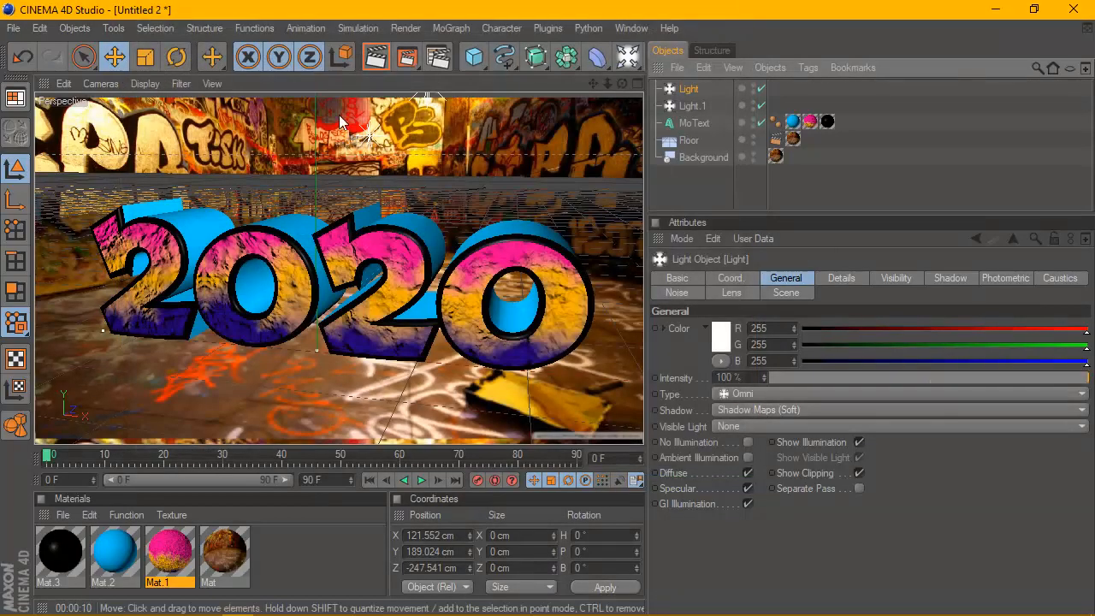
{"action": "left_click", "coordinate": [375, 56]}
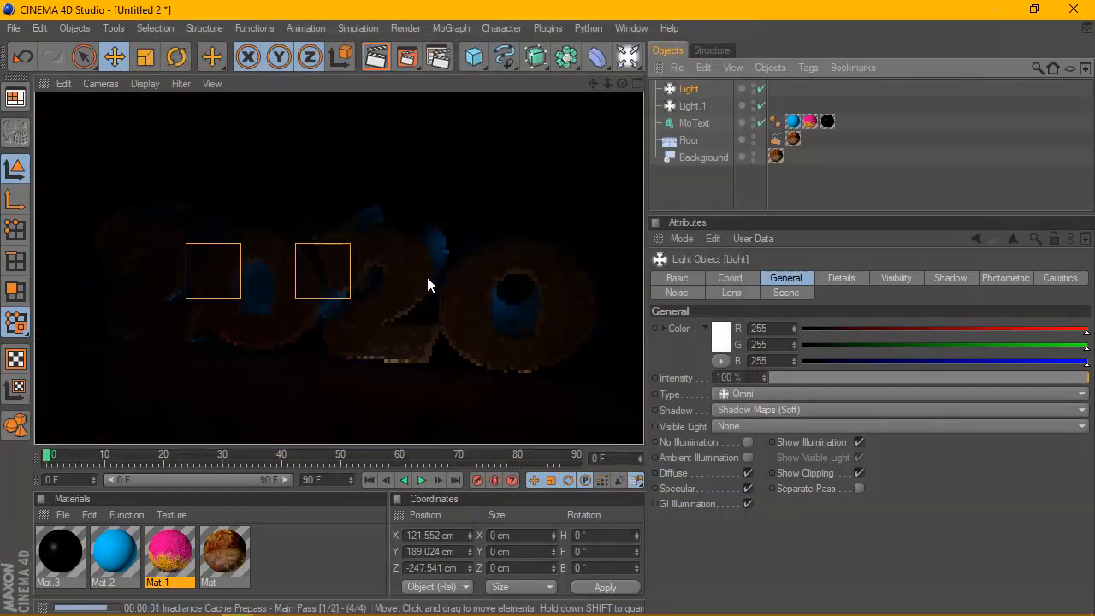